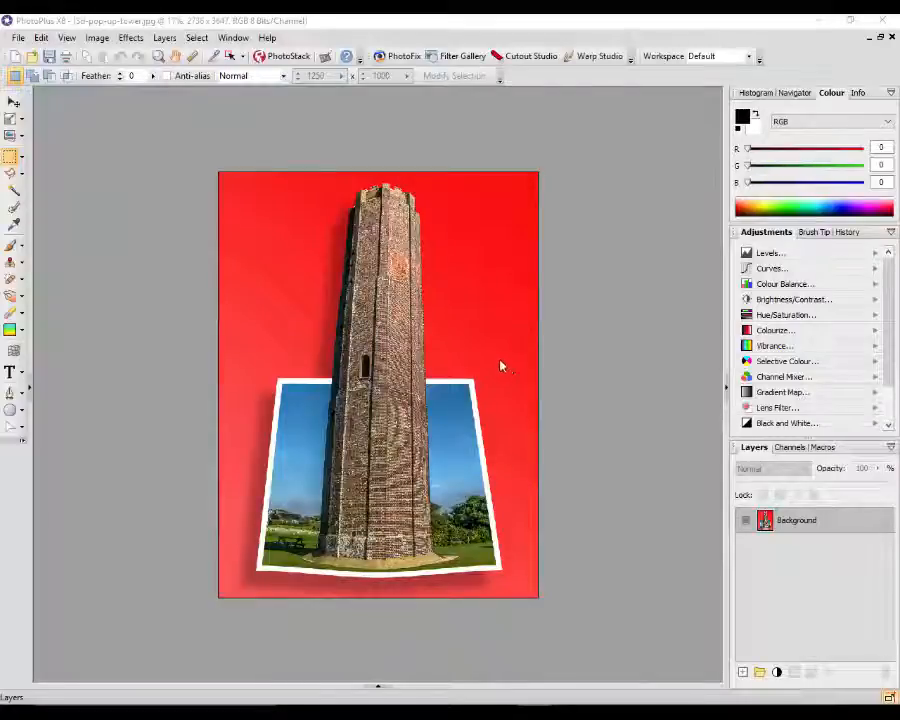
# Step: Switch between the open rally car and pop-up tower images, finishing on rally-841423.jpg
pyautogui.click(380, 689)
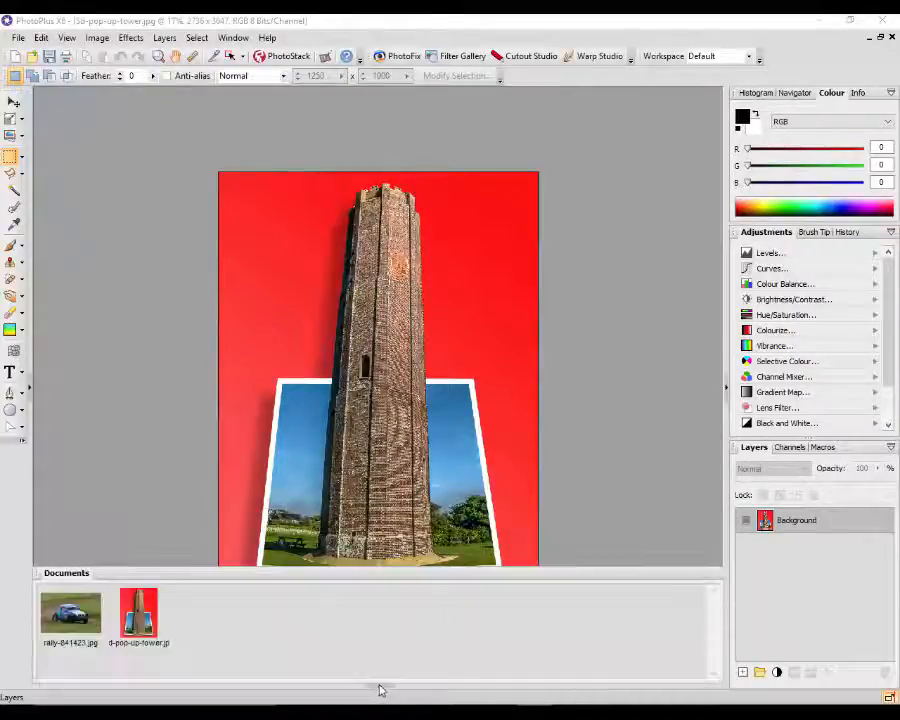
pyautogui.click(94, 623)
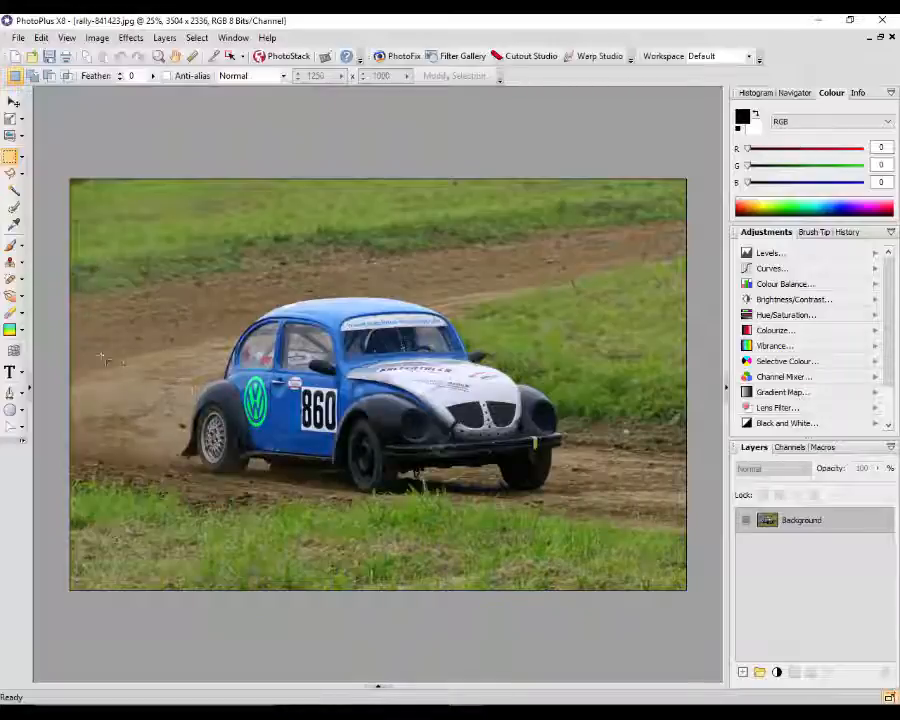
pyautogui.click(379, 687)
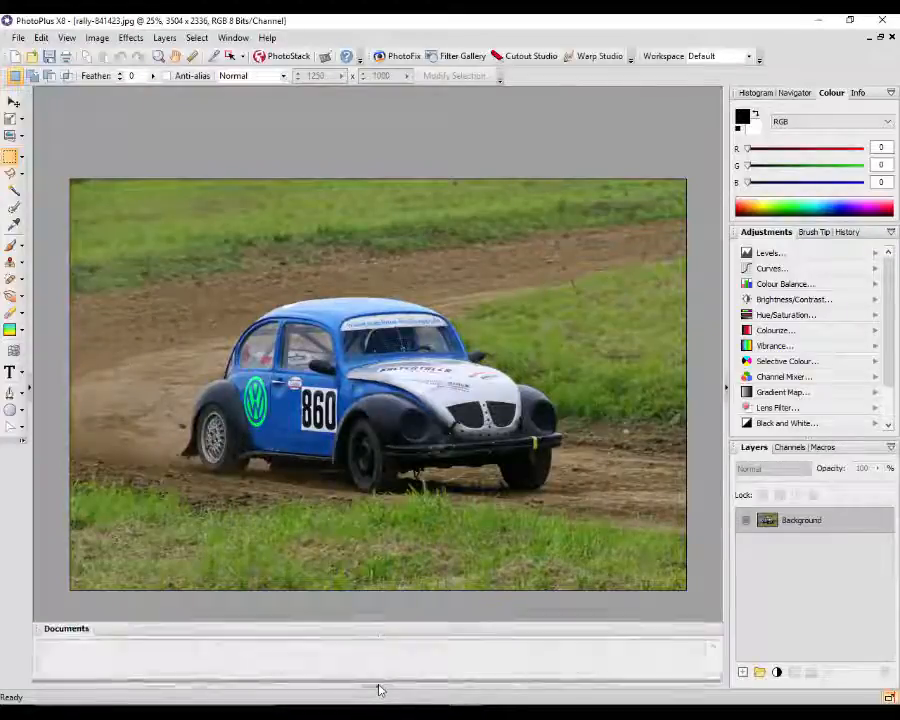
pyautogui.click(140, 612)
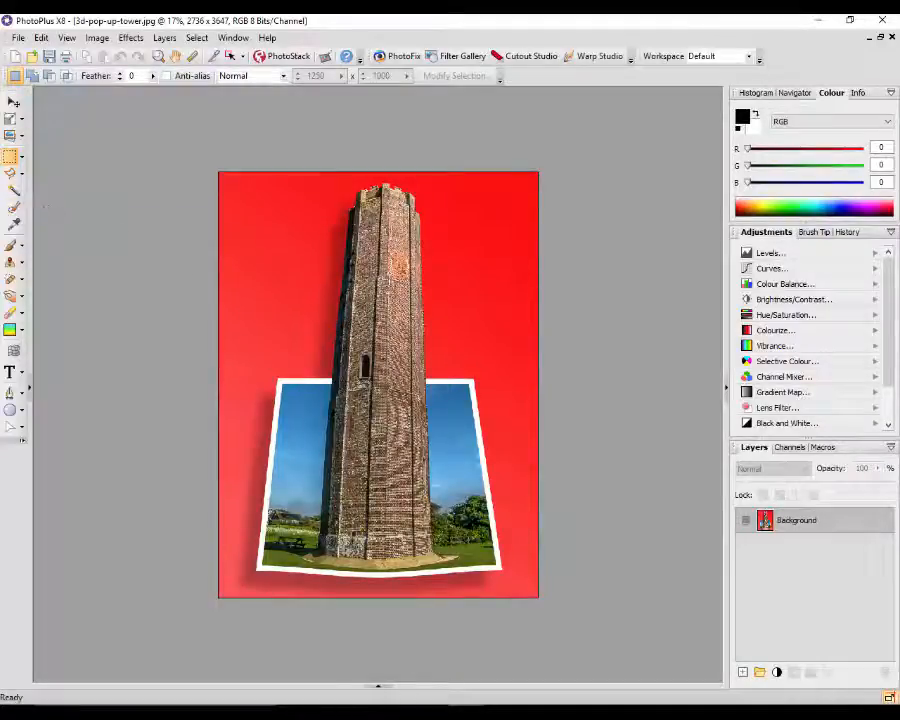
pyautogui.click(377, 687)
pyautogui.click(52, 601)
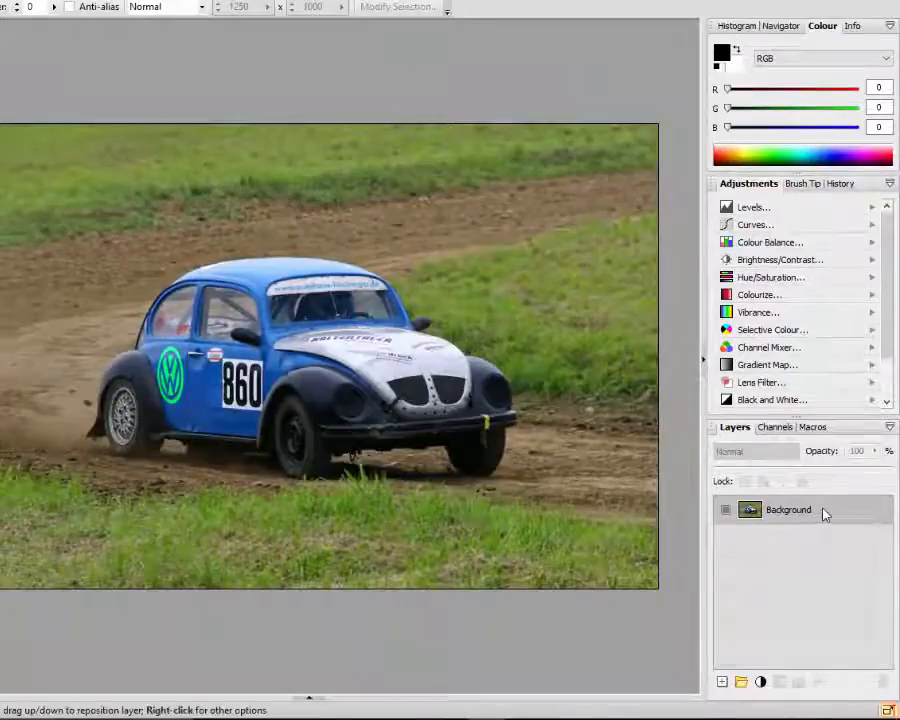
# Step: Promote the rally car photo's Background to a standard layer, keeping the default properties
pyautogui.rightClick(821, 514)
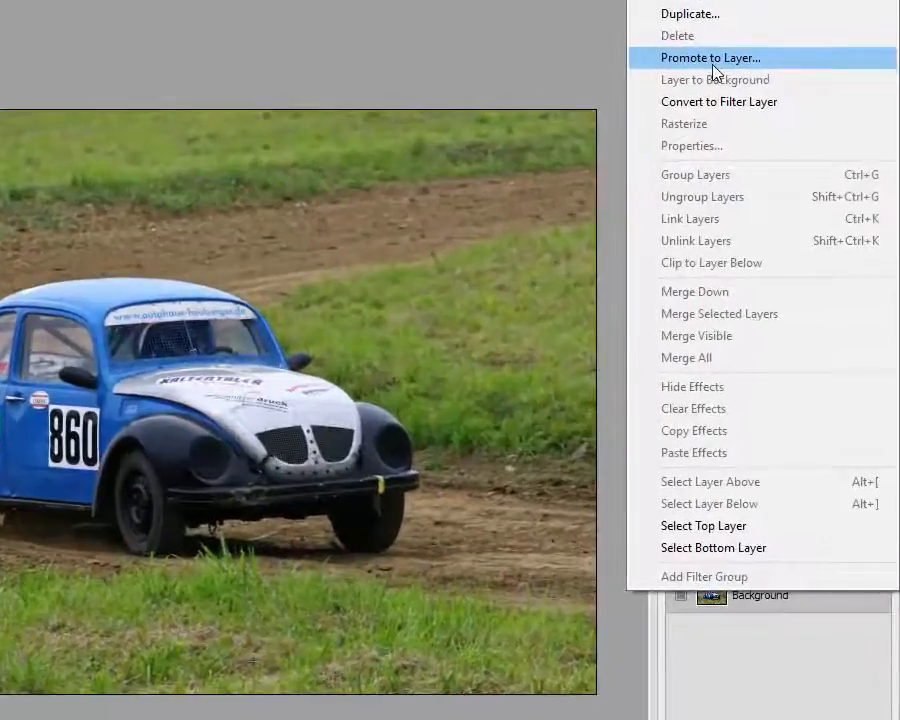
pyautogui.click(752, 86)
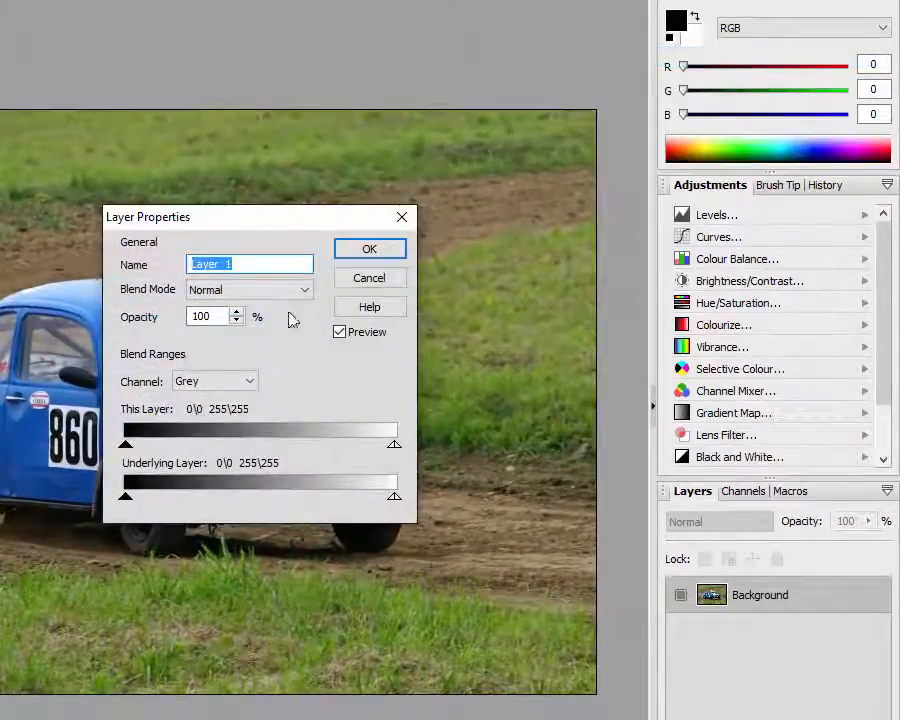
pyautogui.click(368, 253)
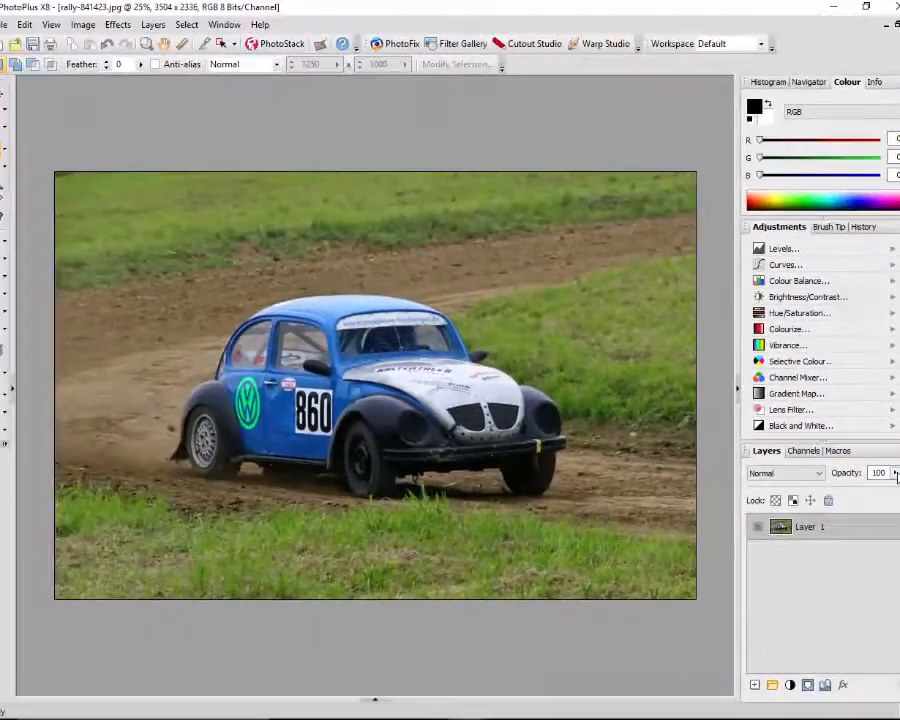
# Step: Try lowering the car layer's opacity to 97%, and restore it to 100%
pyautogui.click(873, 511)
pyautogui.moveTo(889, 492); pyautogui.dragTo(857, 493)
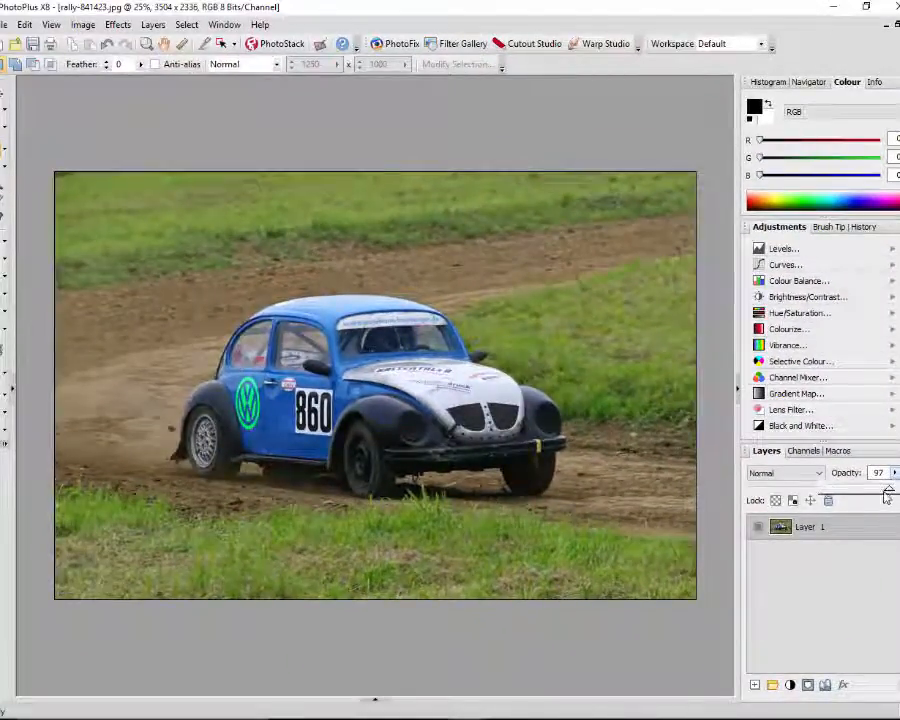
pyautogui.click(894, 473)
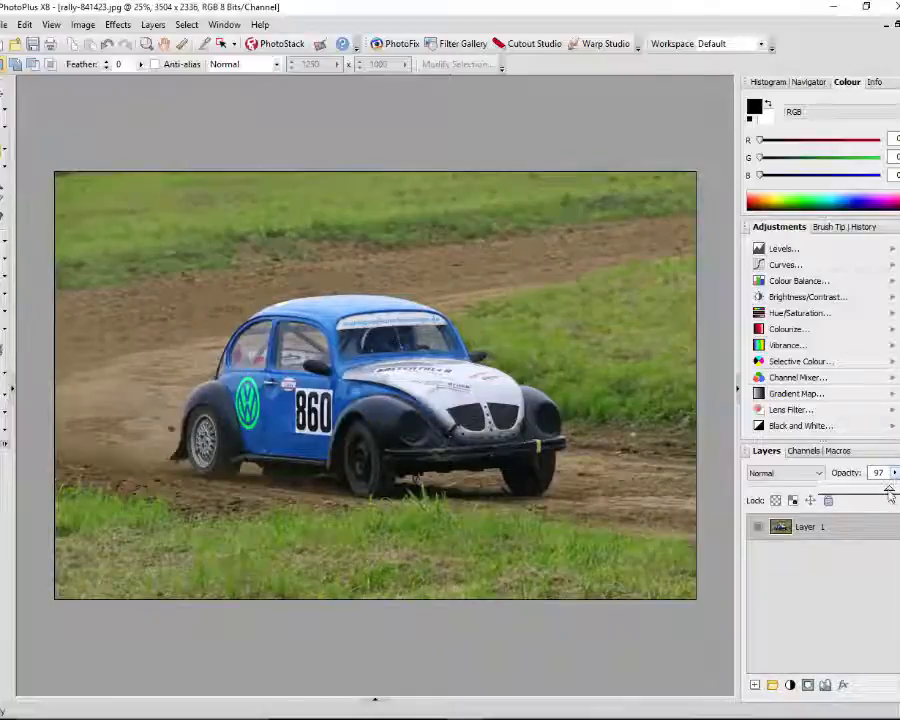
pyautogui.moveTo(889, 493); pyautogui.dragTo(895, 494)
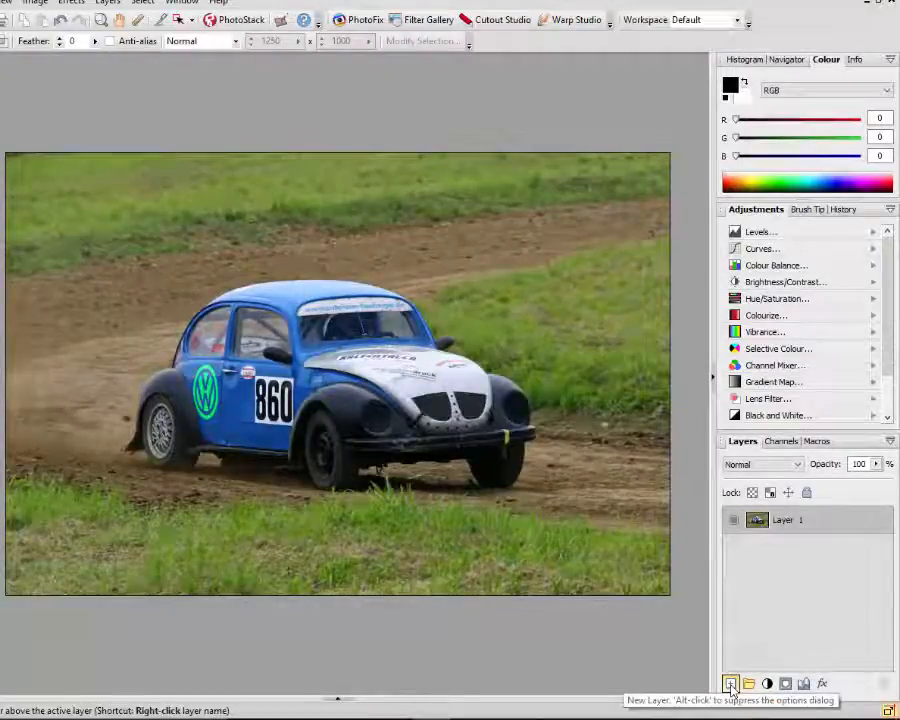
# Step: Add a new empty layer with Normal mode and 100% opacity, and move it beneath the car photo layer
pyautogui.click(731, 685)
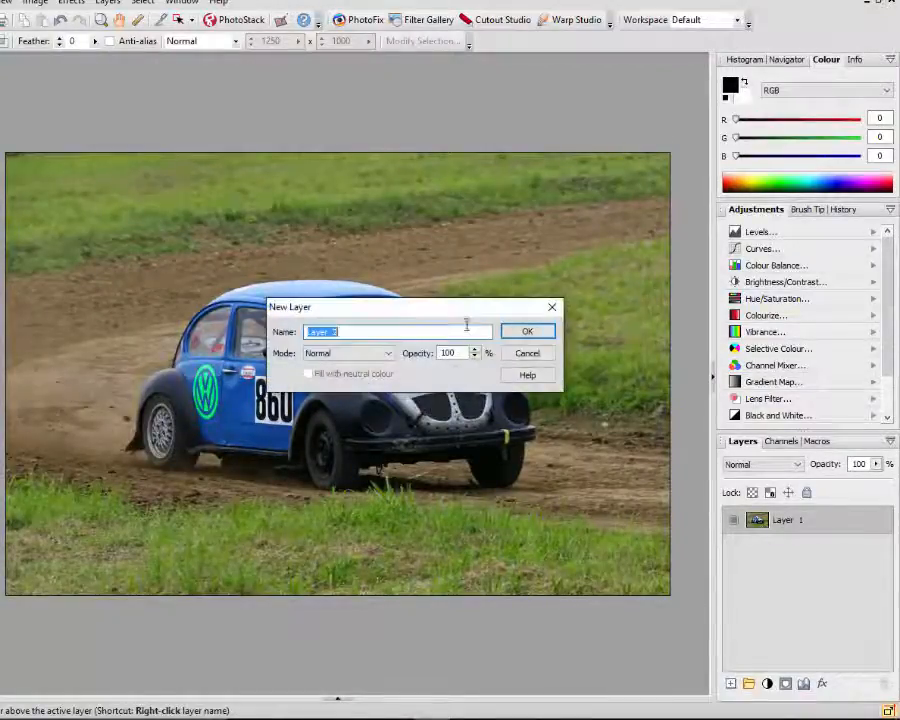
pyautogui.click(530, 333)
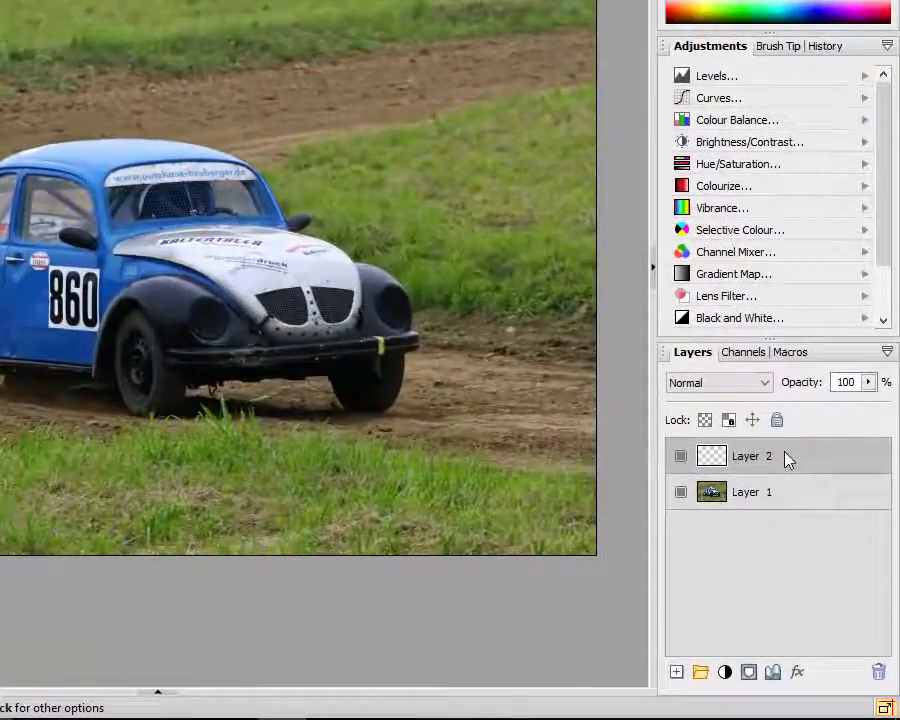
pyautogui.click(812, 525)
pyautogui.moveTo(785, 468); pyautogui.dragTo(785, 519)
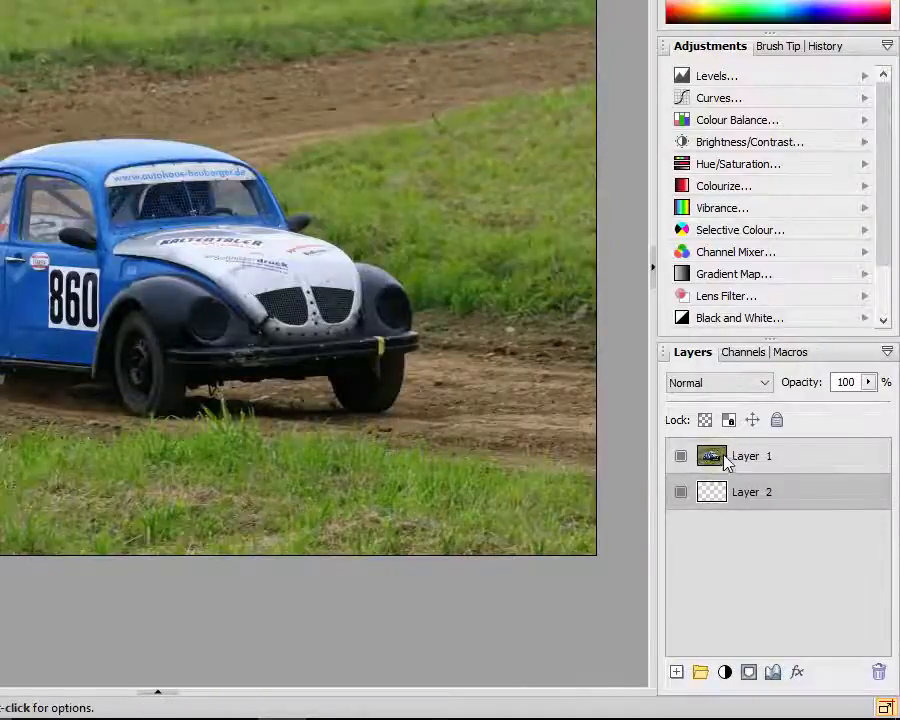
# Step: Hide the car photo layer so only the empty layer beneath it is shown
pyautogui.keyDown('alt'); pyautogui.click(680, 457); pyautogui.keyUp('alt')
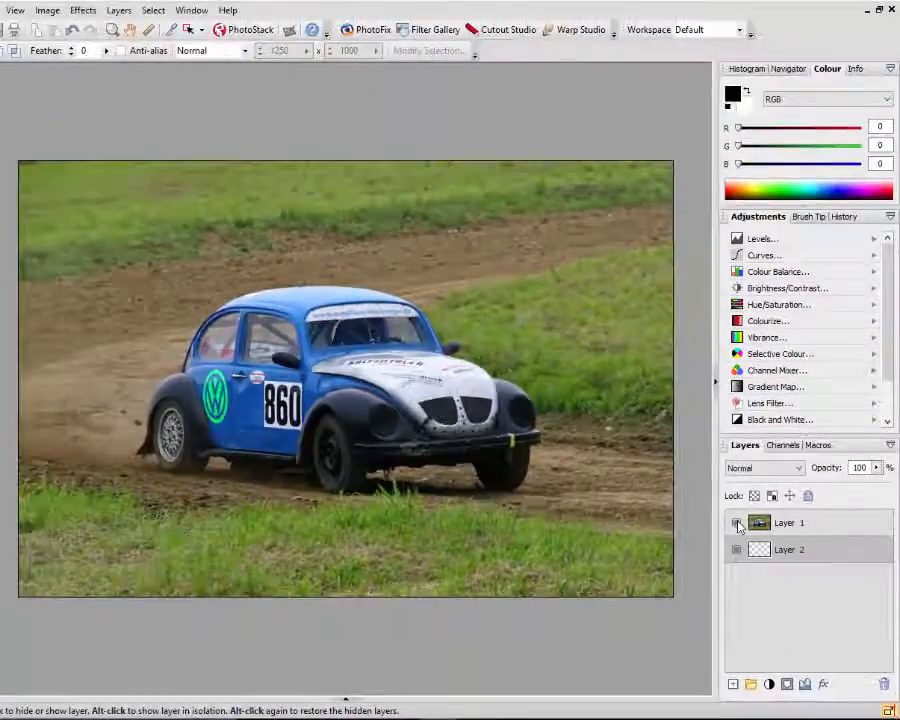
pyautogui.click(737, 523)
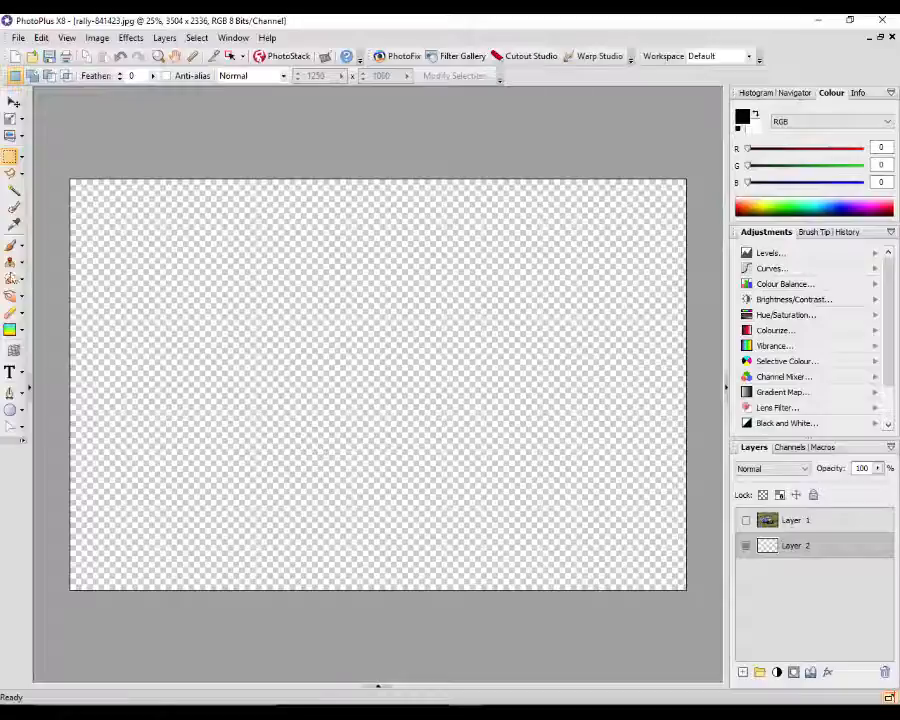
# Step: With the Gradient Fill tool, set the linear gradient's start colour stop to dark blue #0F23A0
pyautogui.click(9, 331)
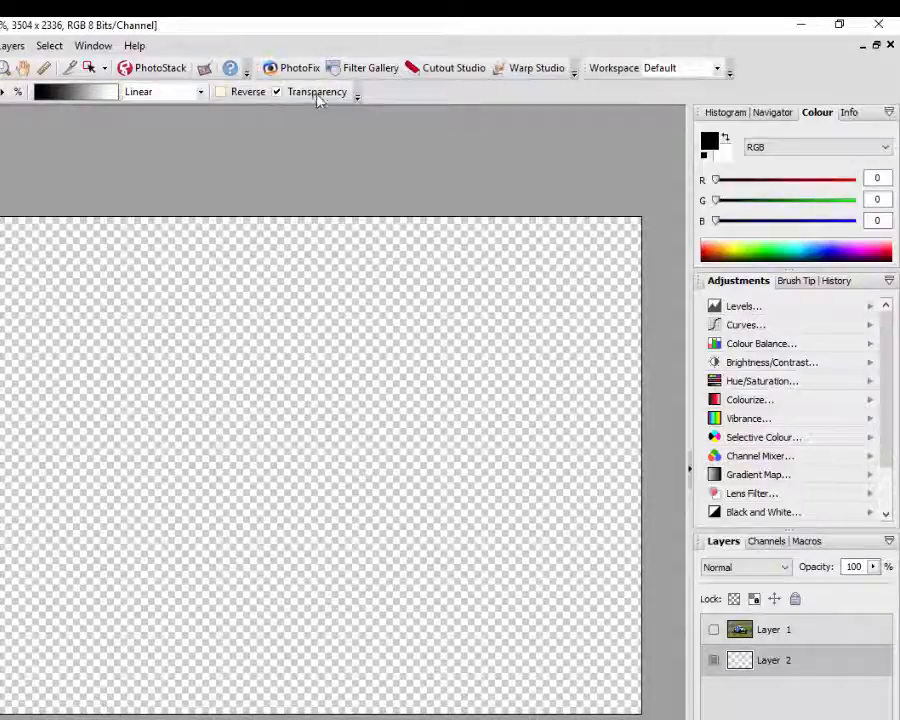
pyautogui.click(78, 94)
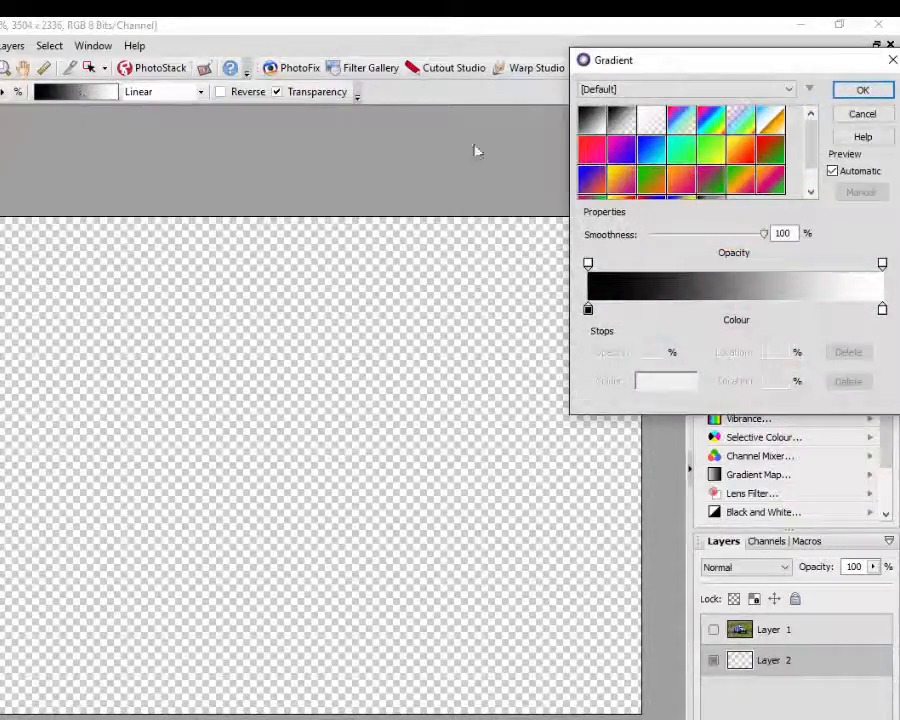
pyautogui.moveTo(737, 65); pyautogui.dragTo(612, 220)
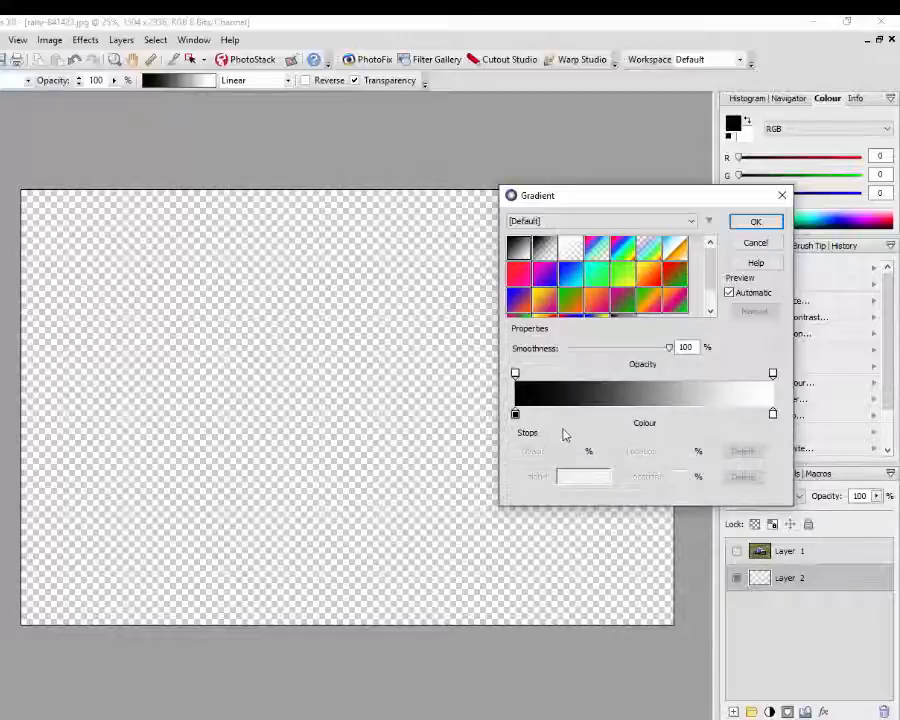
pyautogui.click(515, 415)
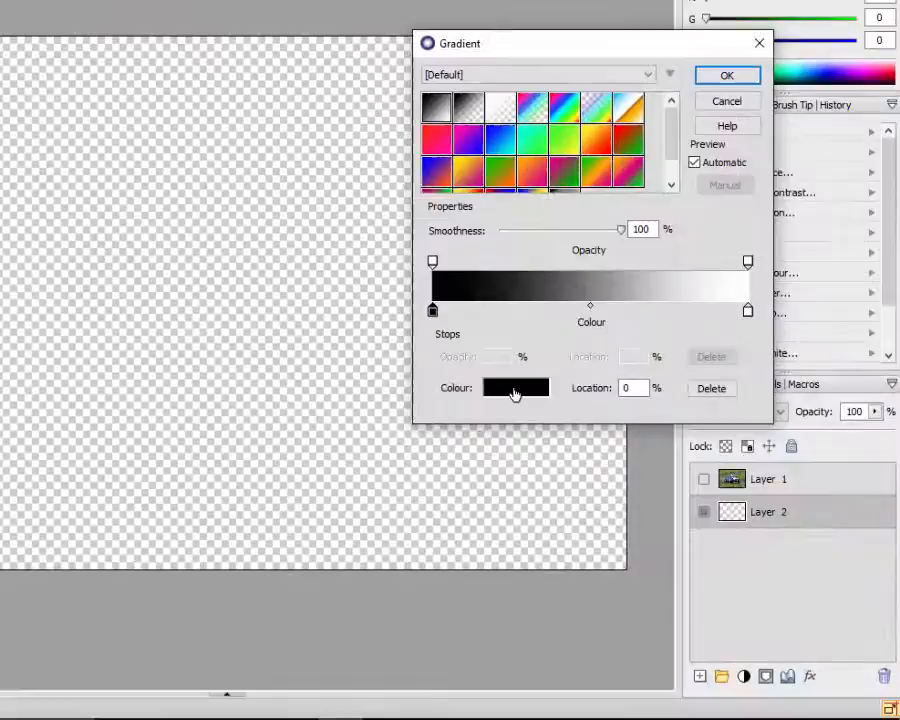
pyautogui.click(513, 390)
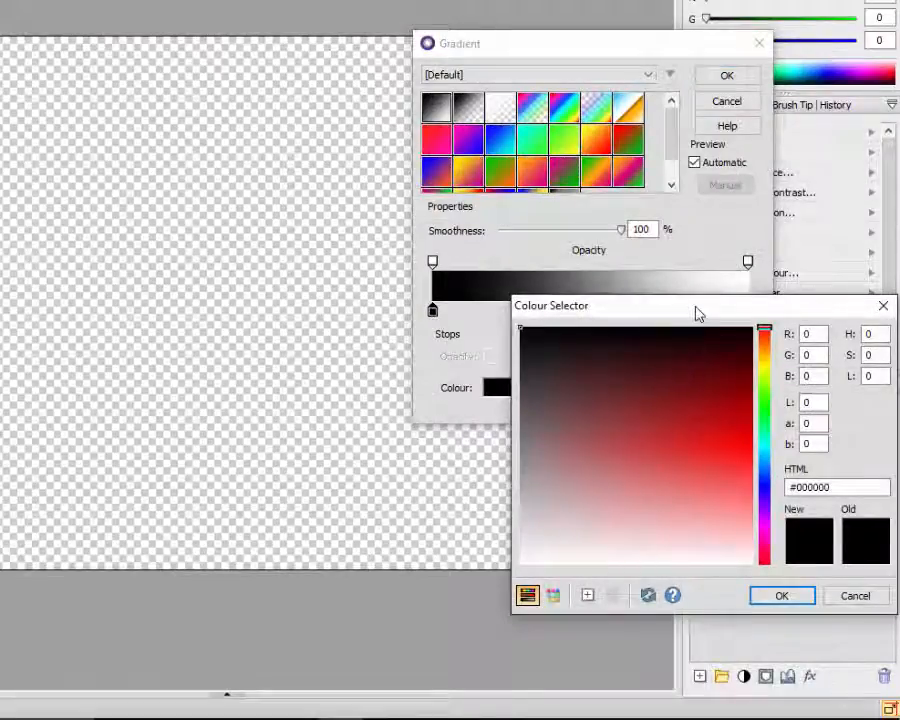
pyautogui.moveTo(697, 315); pyautogui.dragTo(185, 340)
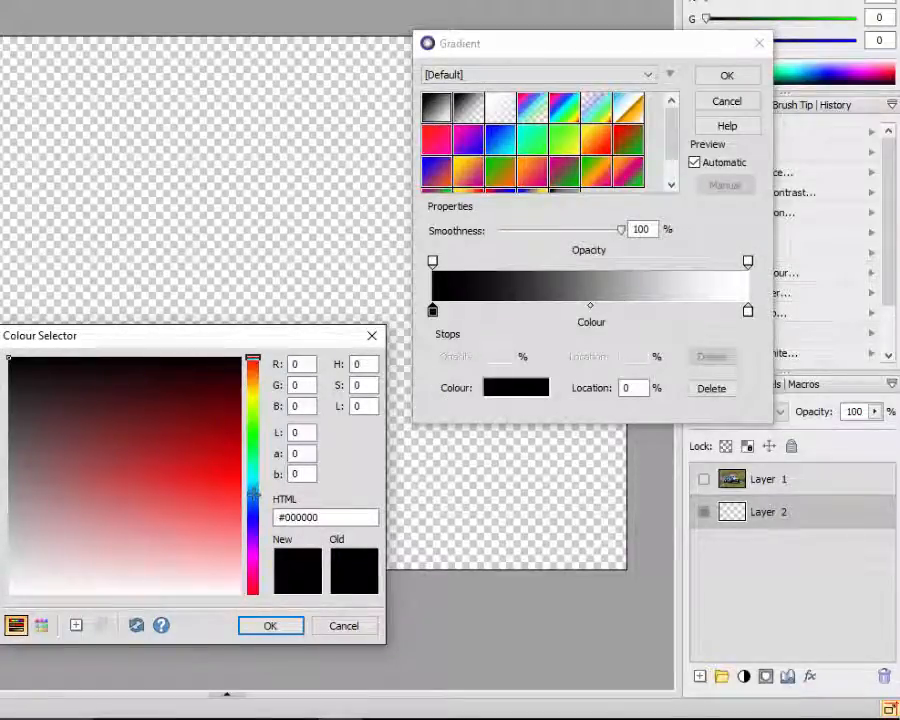
pyautogui.click(253, 495)
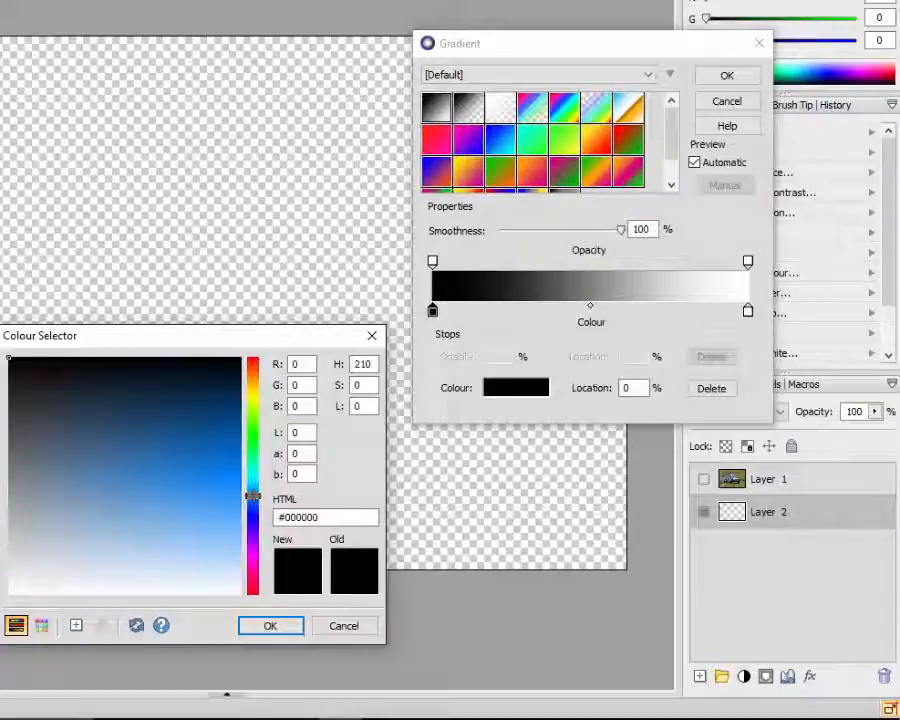
pyautogui.click(201, 438)
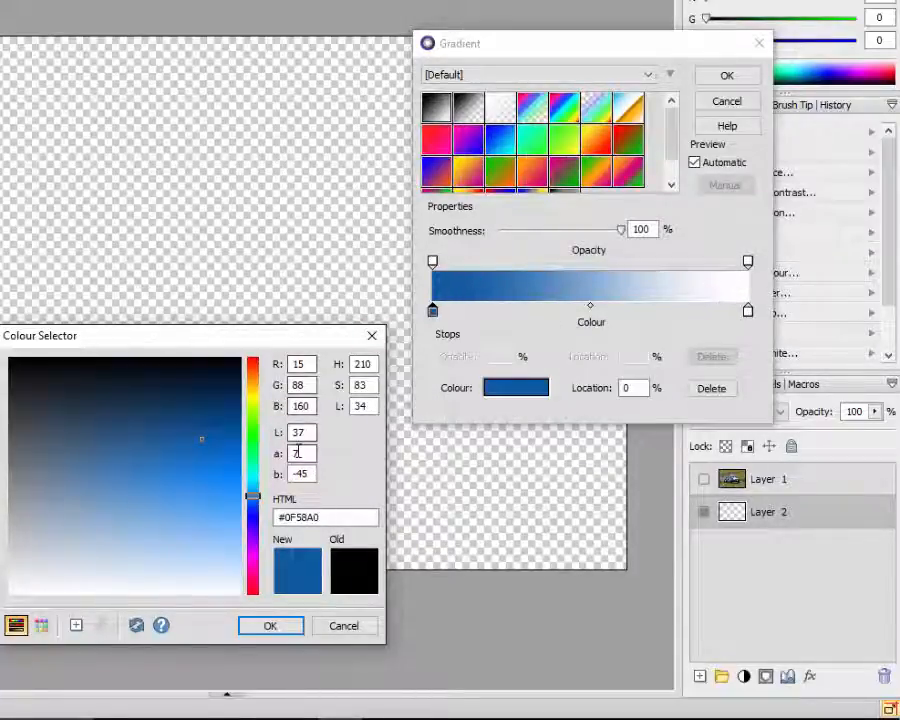
pyautogui.click(253, 510)
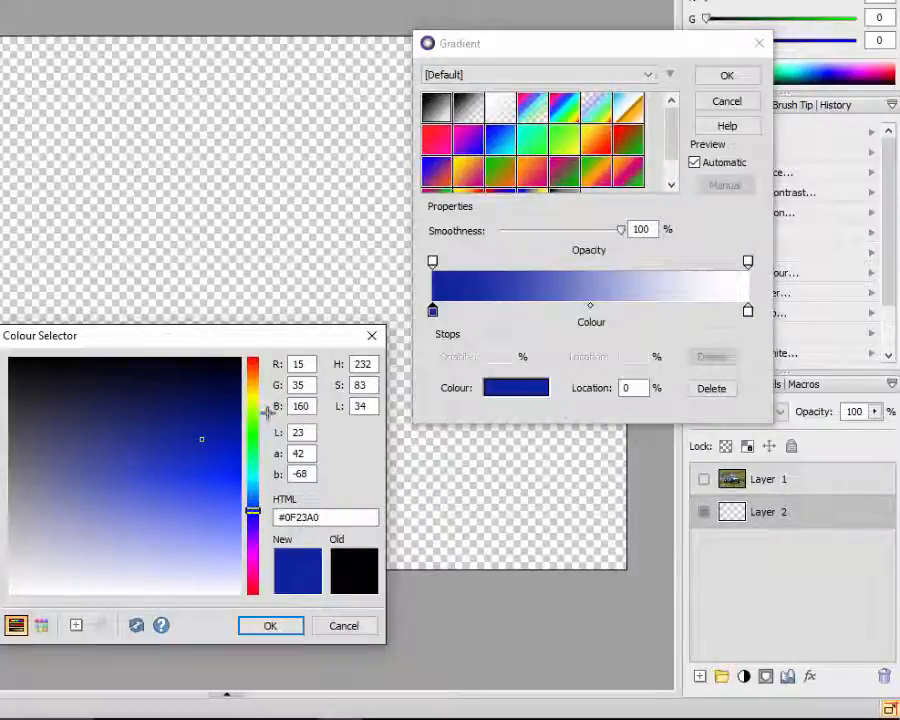
pyautogui.click(270, 626)
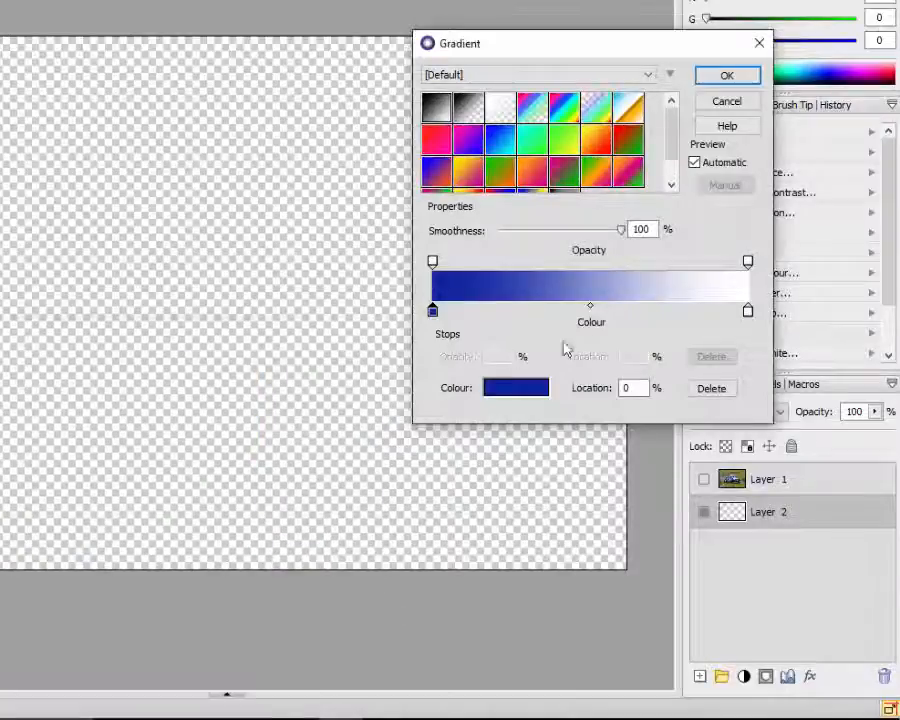
# Step: Set the gradient's end colour stop to the lighter blue #627BFB and accept the edited gradient
pyautogui.click(748, 312)
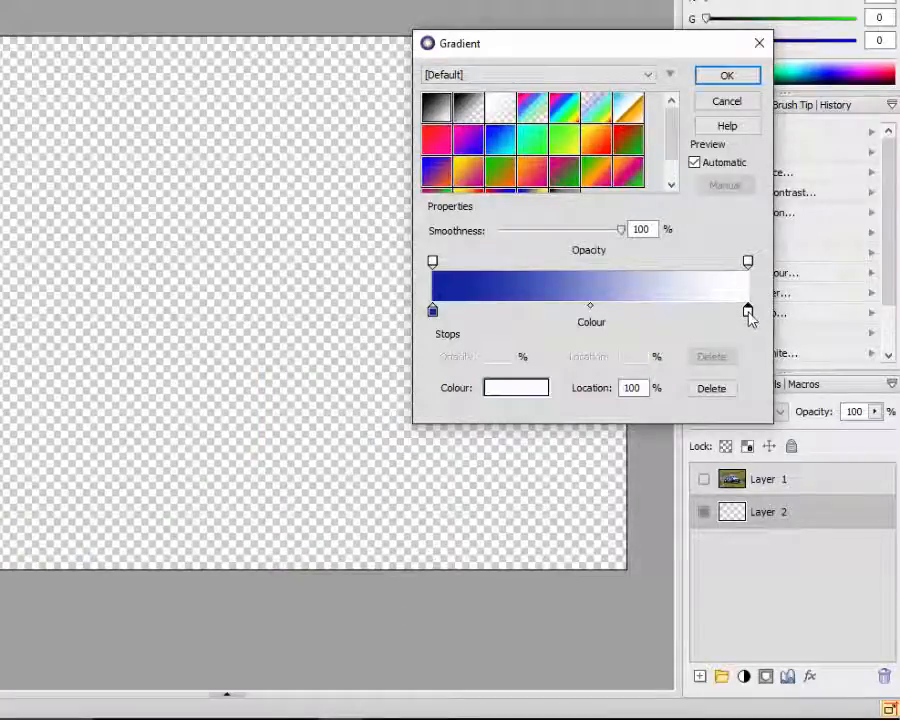
pyautogui.click(518, 390)
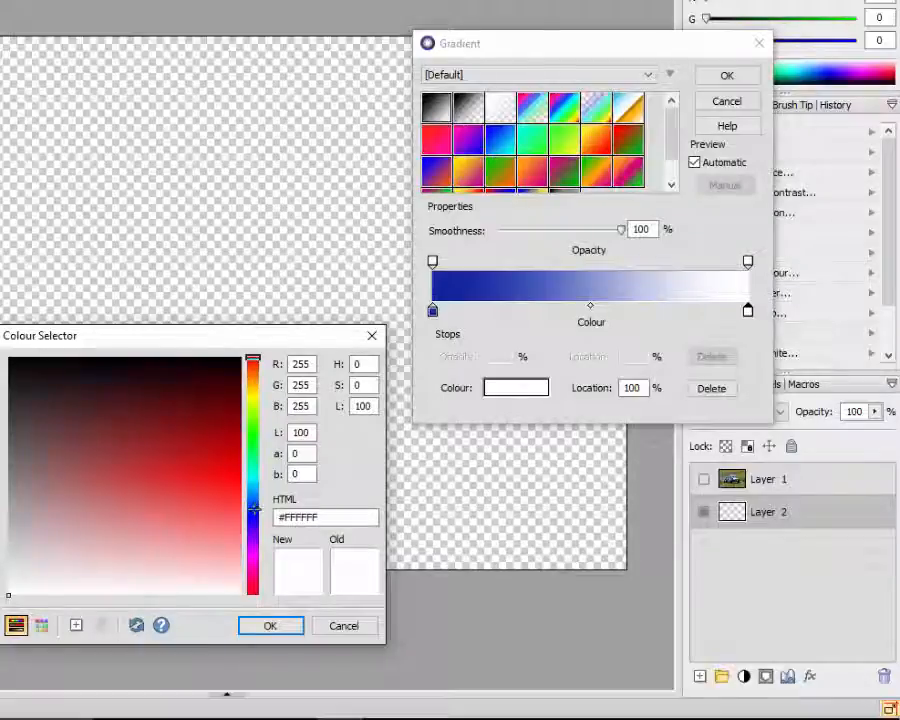
pyautogui.click(254, 510)
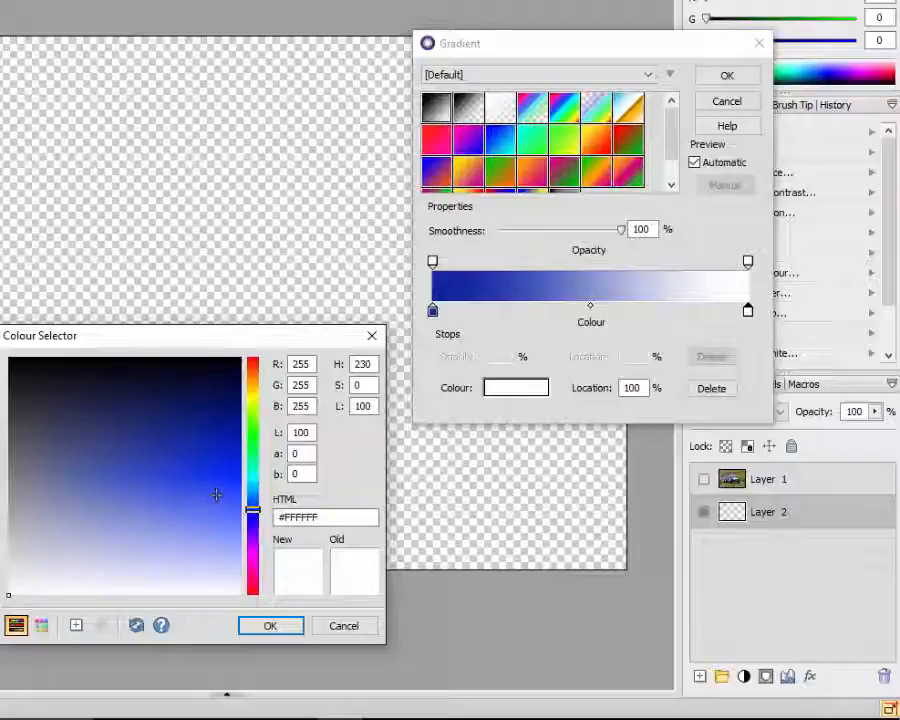
pyautogui.click(216, 494)
pyautogui.click(217, 514)
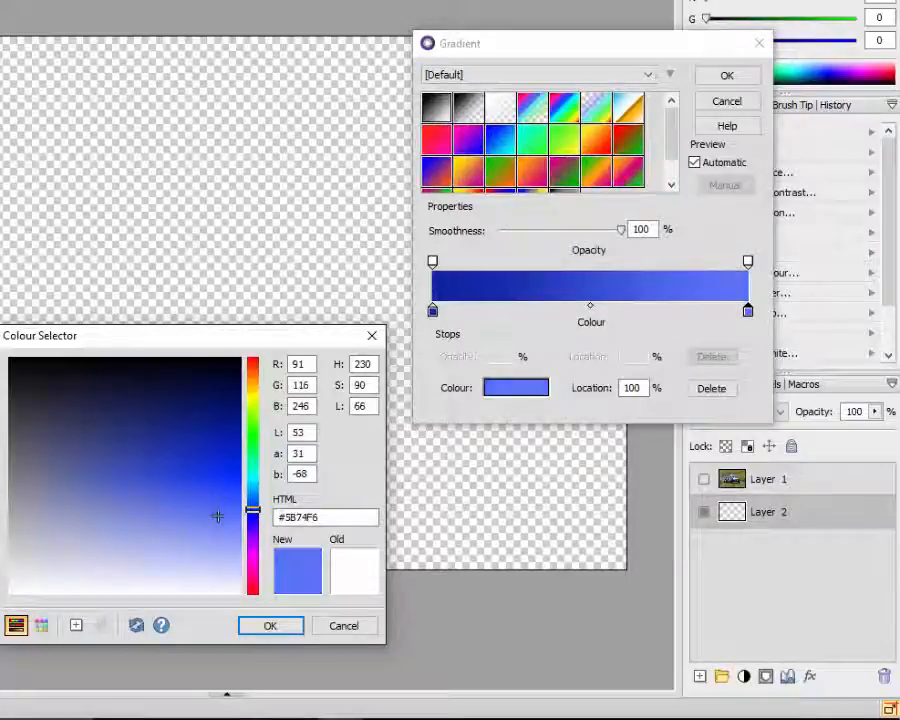
pyautogui.click(221, 527)
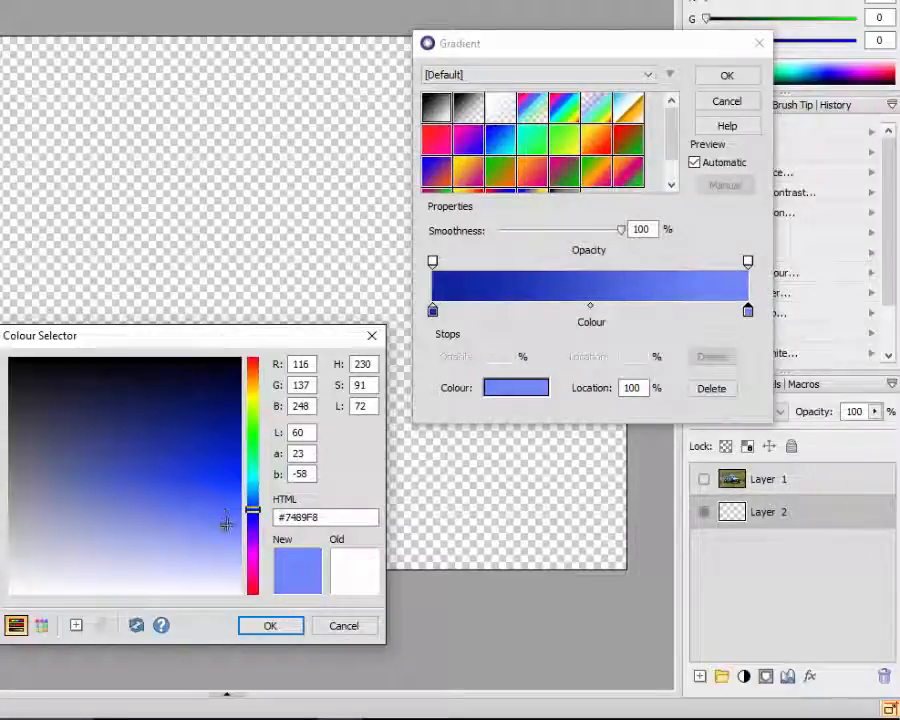
pyautogui.click(230, 516)
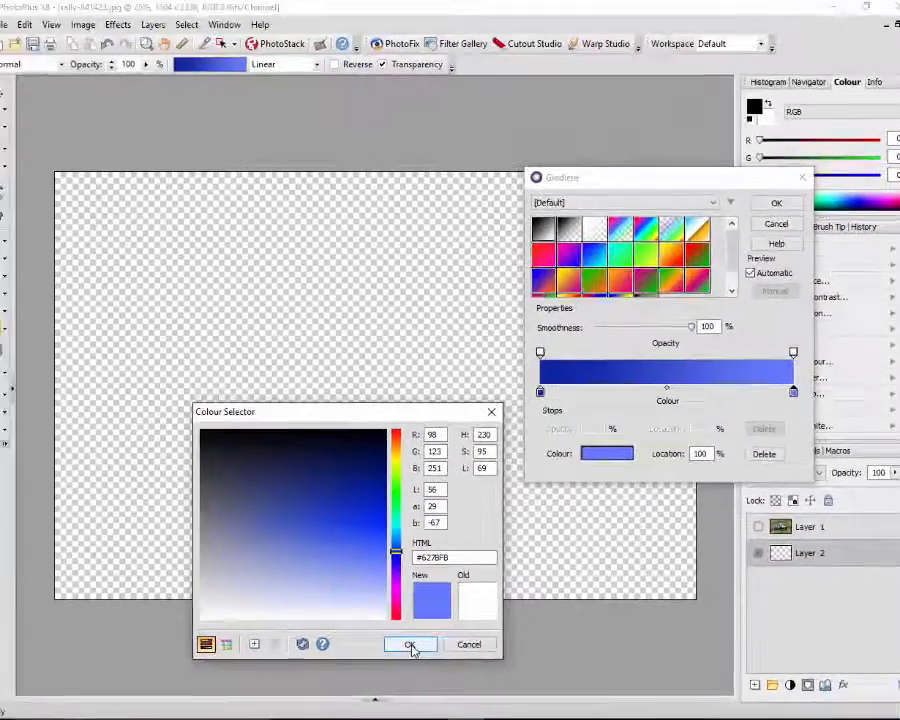
pyautogui.click(411, 645)
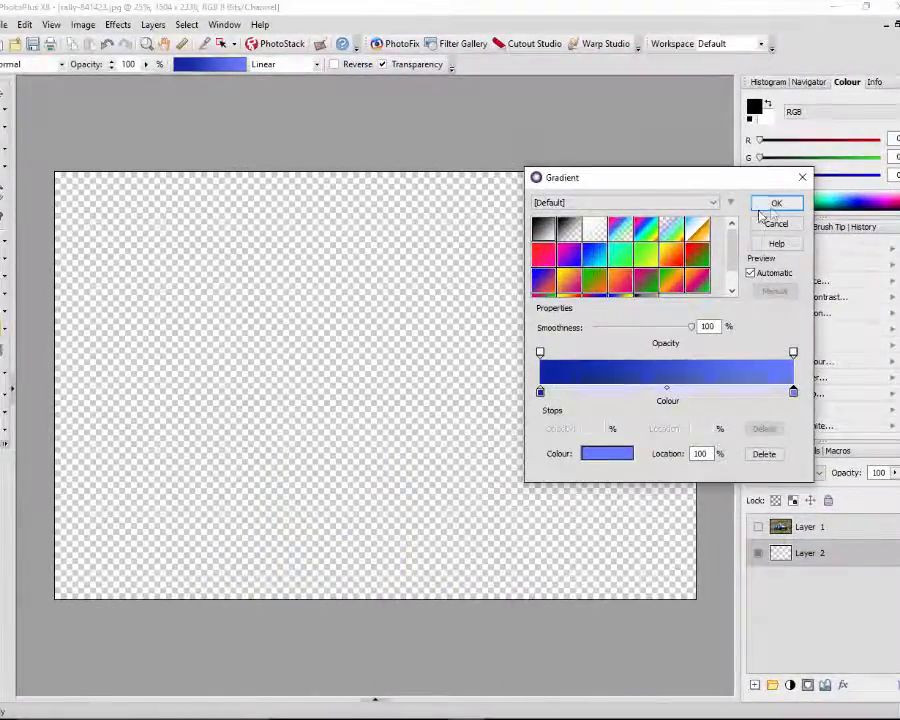
pyautogui.click(776, 205)
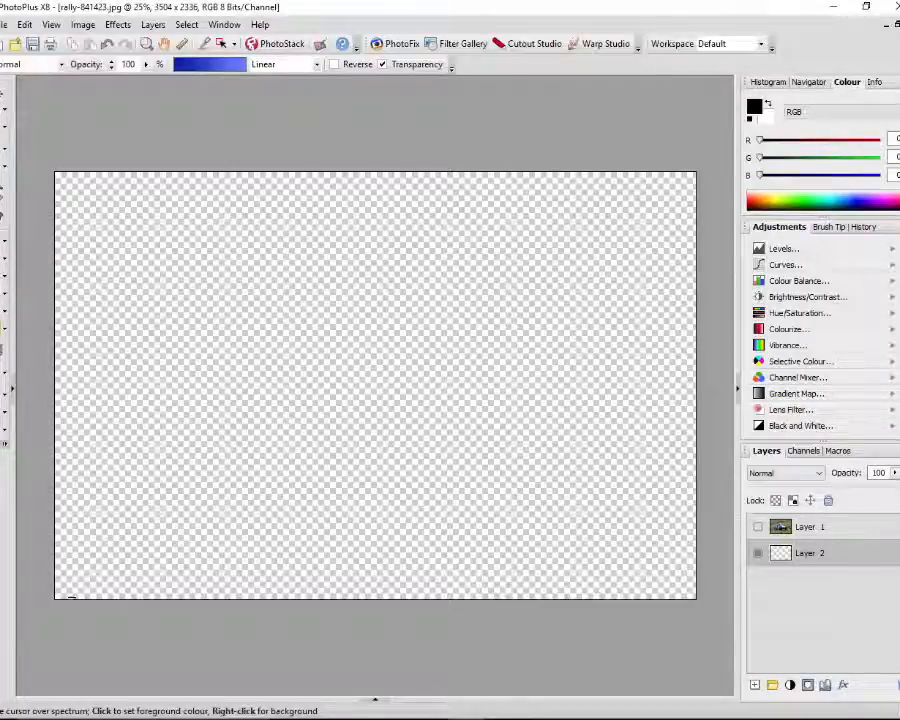
# Step: Fill the empty layer with the blue linear gradient, running from the canvas's lower-left corner to its upper-right corner
pyautogui.moveTo(57, 598); pyautogui.dragTo(694, 173)
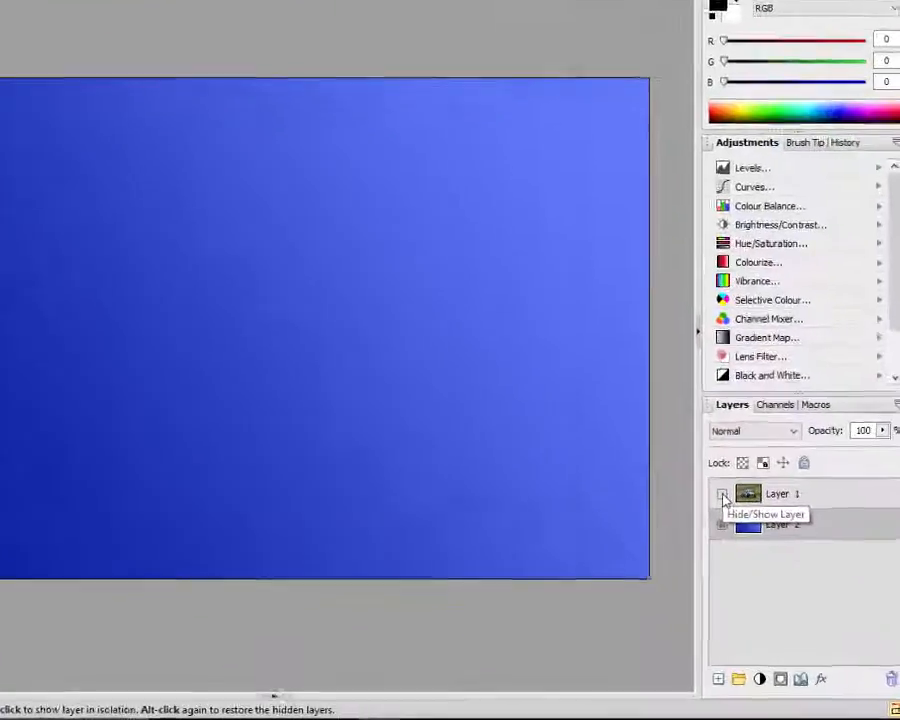
# Step: Show the car photo layer again and activate the Rectangle Selection Tool
pyautogui.click(722, 497)
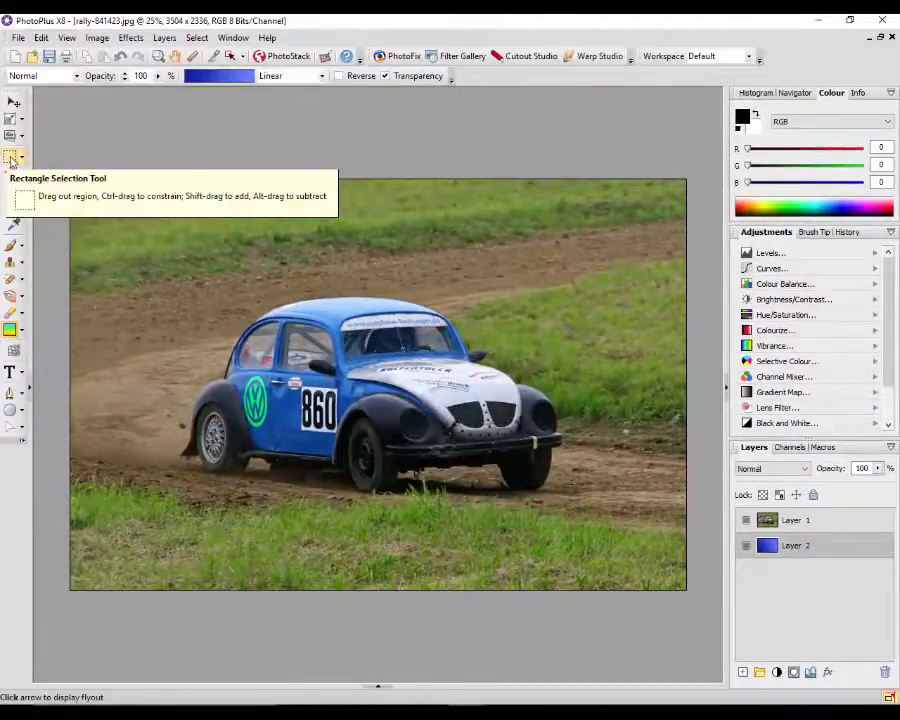
pyautogui.click(11, 158)
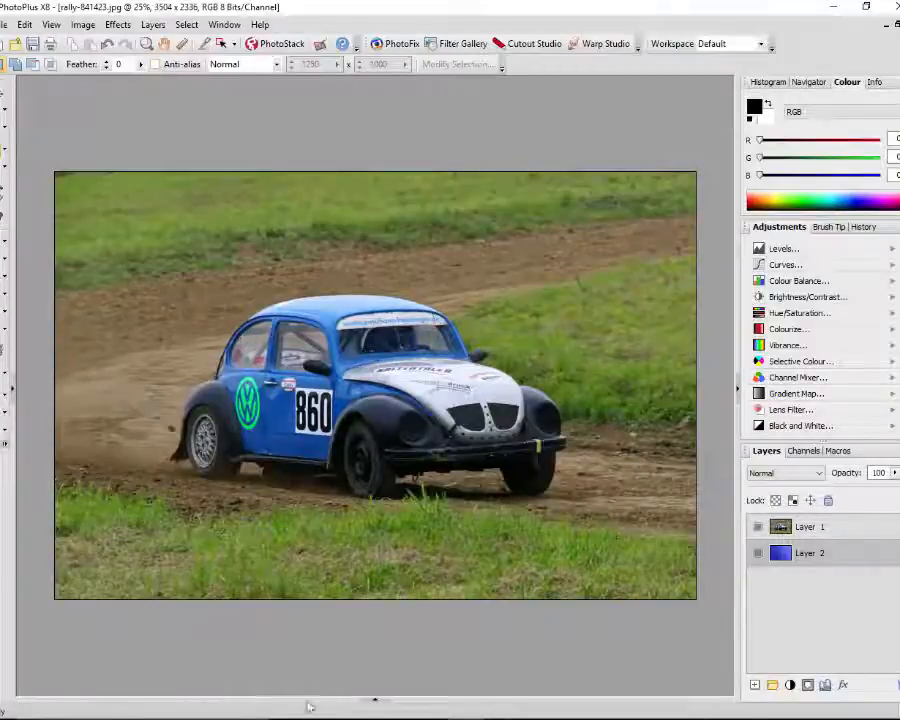
# Step: Open the 3d-pop-up-tower.jpg example and examine its white-bordered, perspective-shaped picture frame up close
pyautogui.click(374, 699)
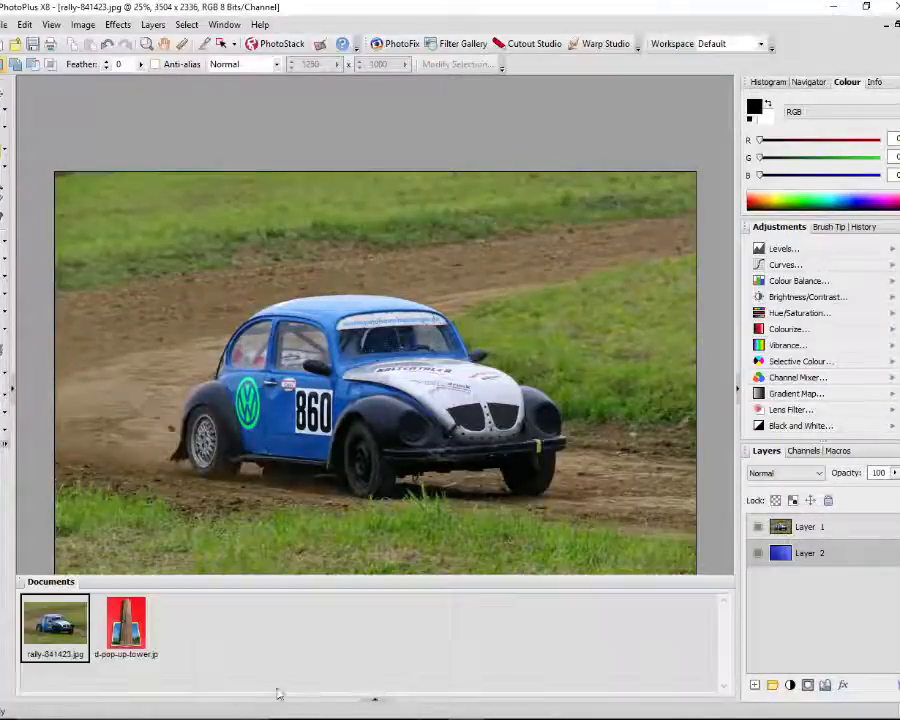
pyautogui.click(130, 640)
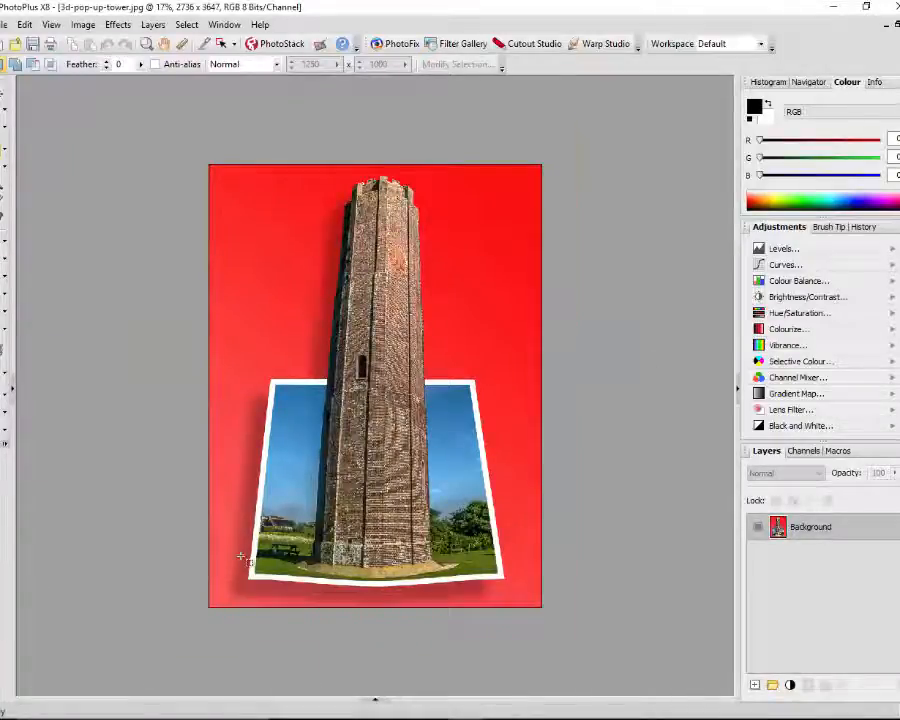
pyautogui.scroll(1, 238, 550)
pyautogui.scroll(3, 400, 585)
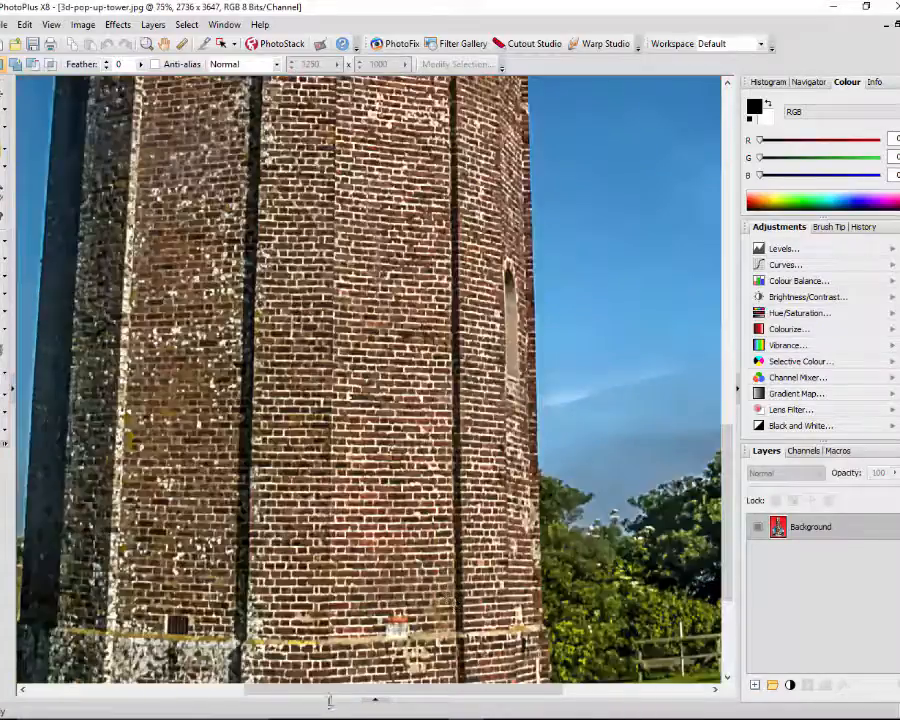
pyautogui.moveTo(386, 694); pyautogui.dragTo(516, 697)
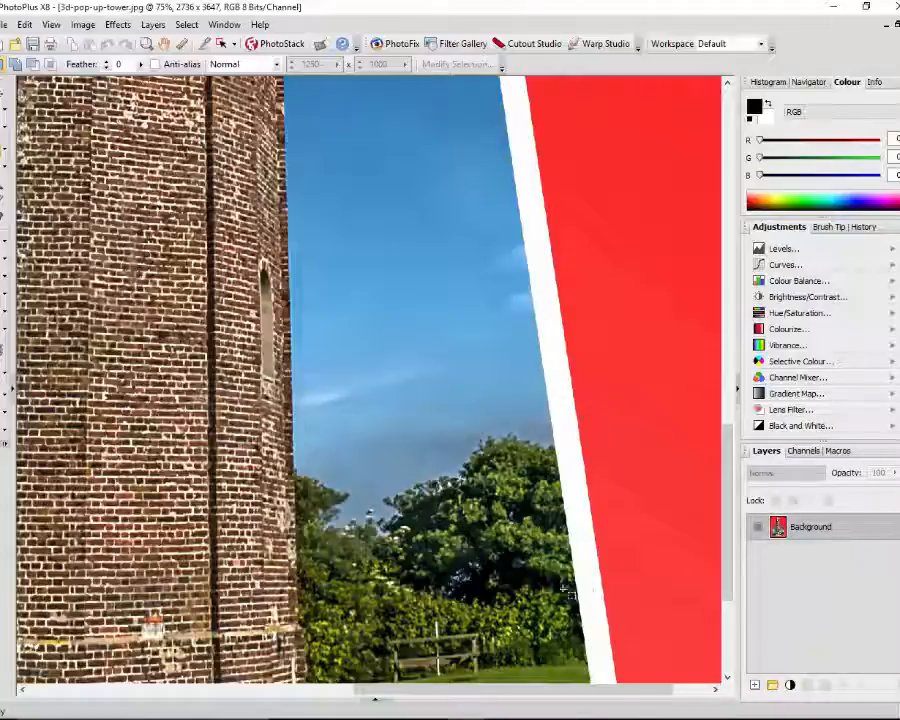
pyautogui.moveTo(728, 481); pyautogui.dragTo(719, 586)
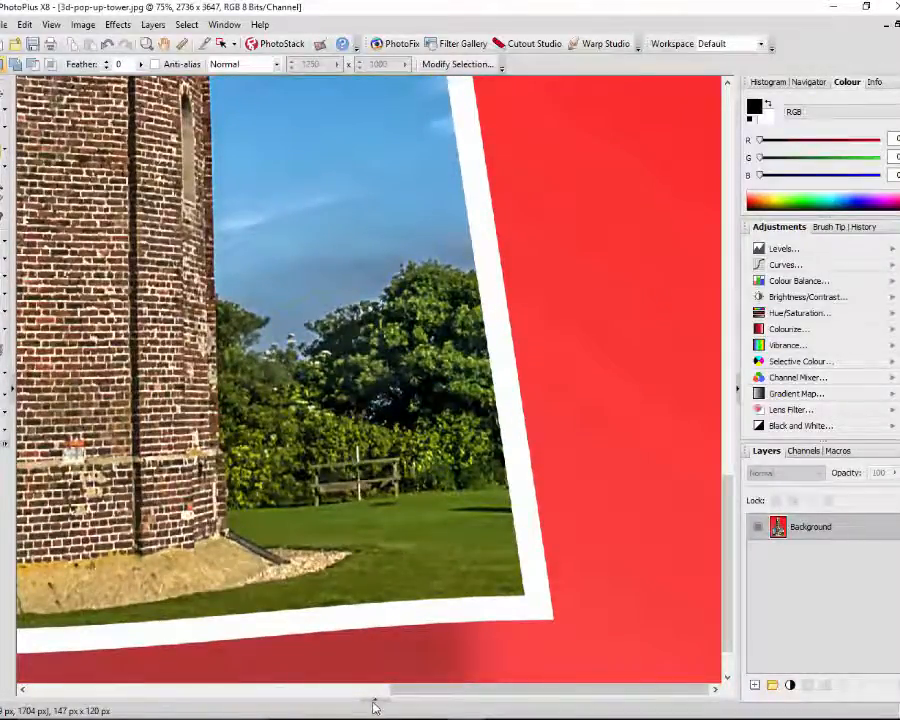
pyautogui.scroll(-4, 313, 418)
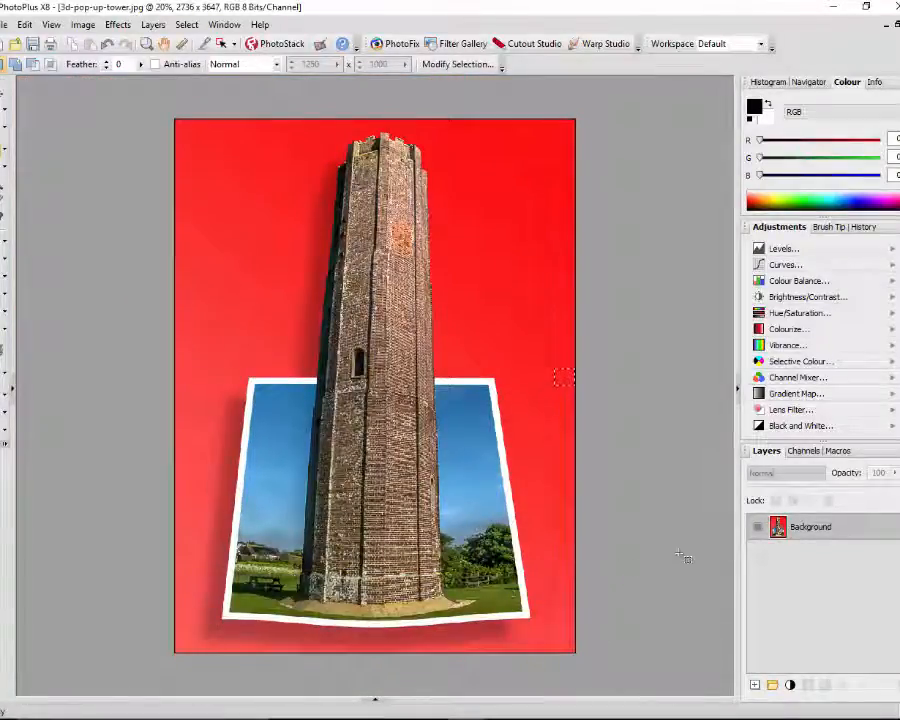
pyautogui.click(681, 563)
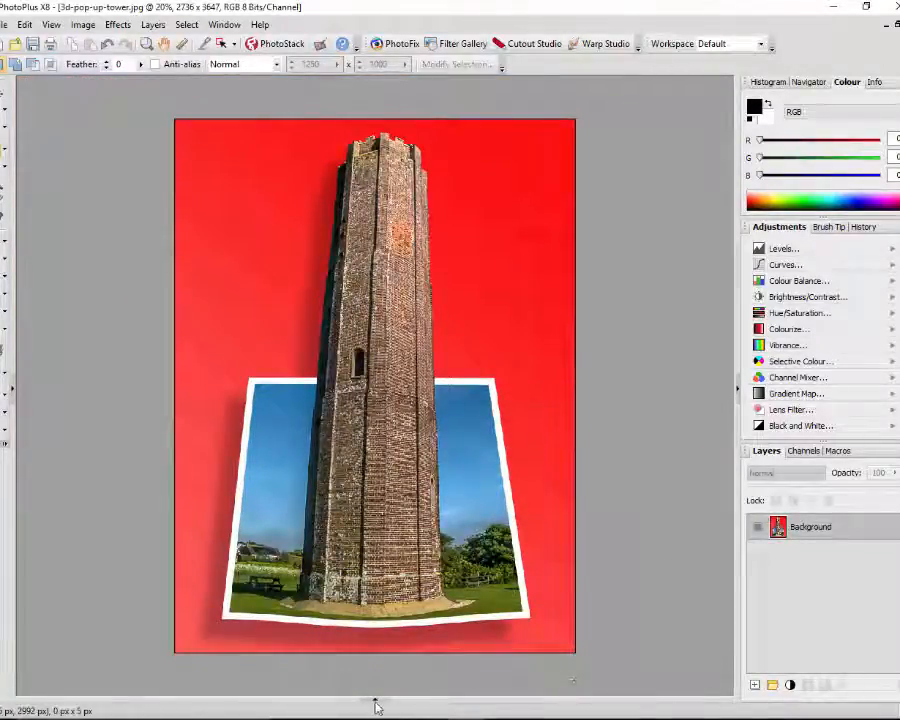
# Step: Compare the car photo with the tower example to judge where the frame should sit, and return to rally-841423.jpg
pyautogui.moveTo(373, 698)
pyautogui.click(55, 624)
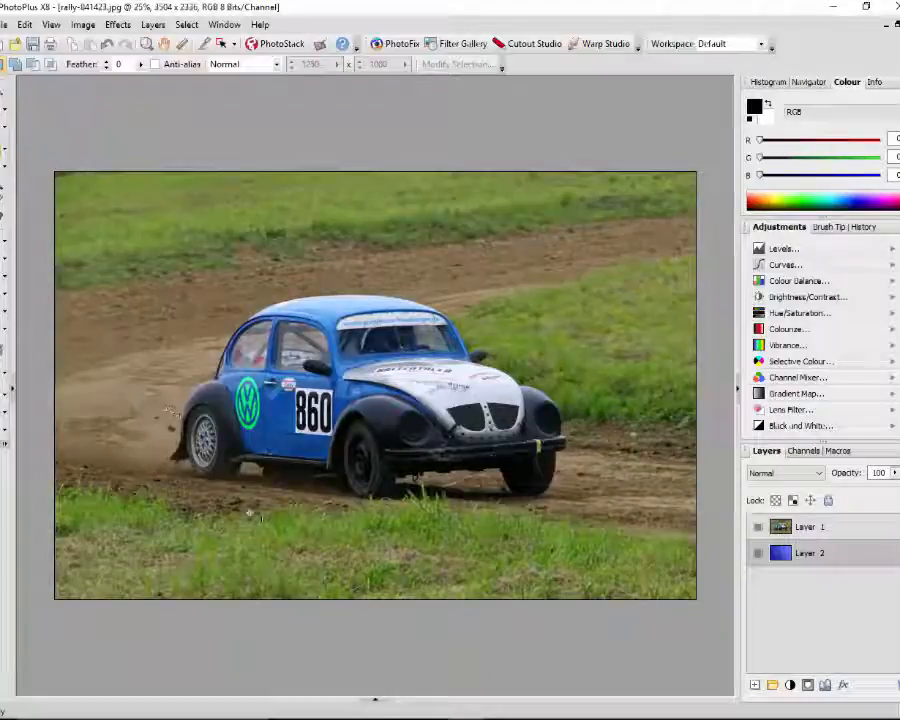
pyautogui.click(376, 703)
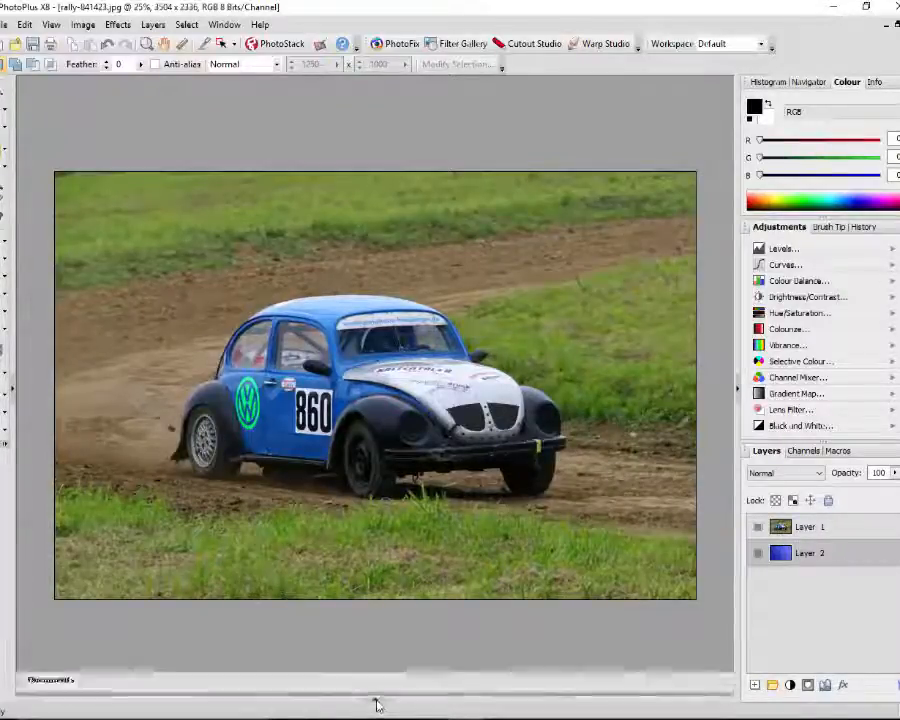
pyautogui.click(140, 628)
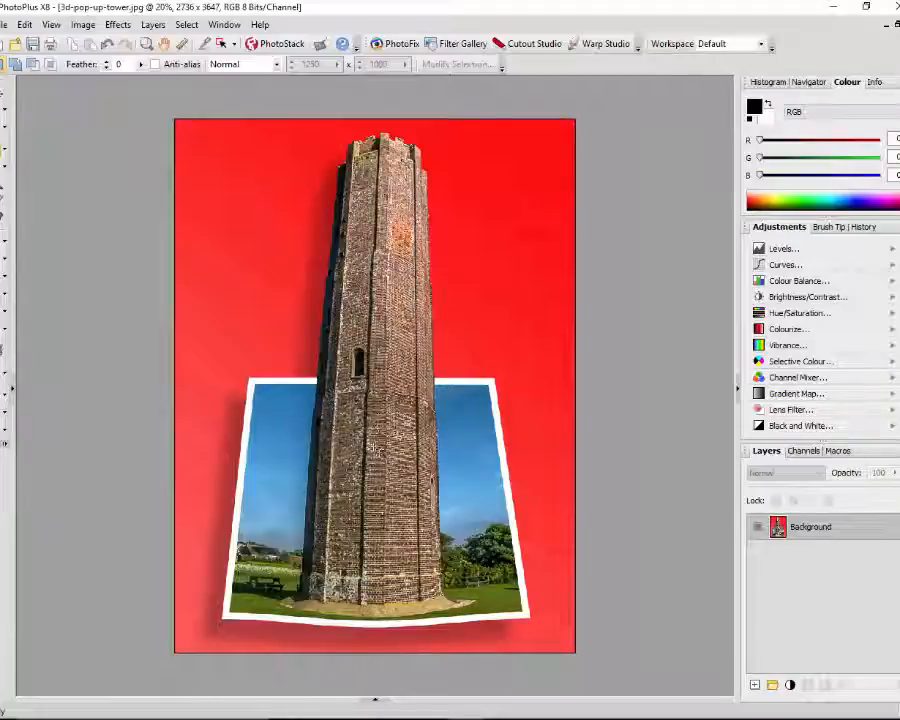
pyautogui.click(376, 701)
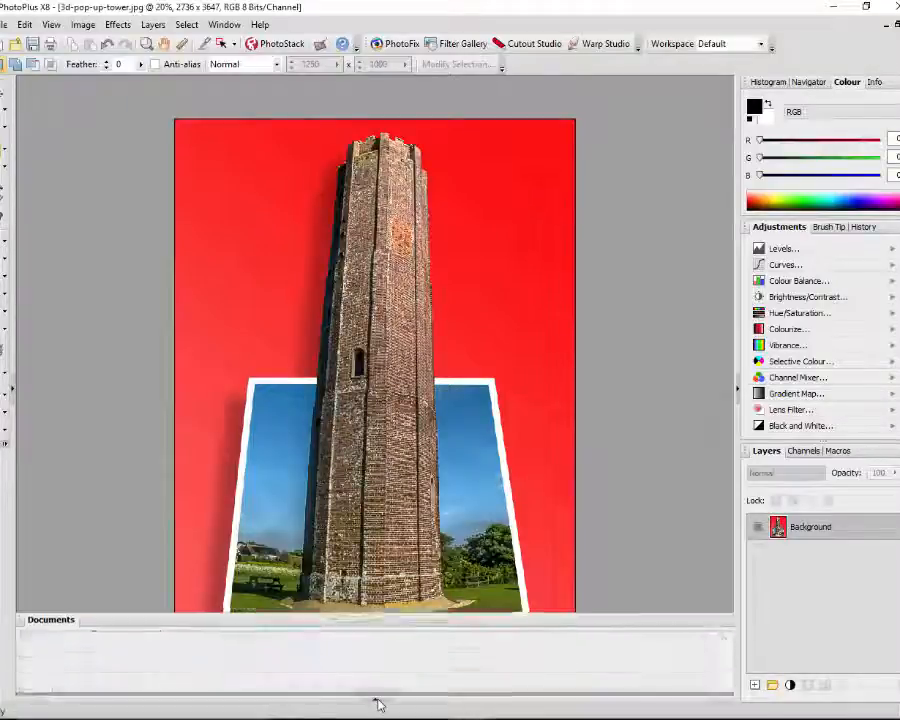
pyautogui.click(72, 600)
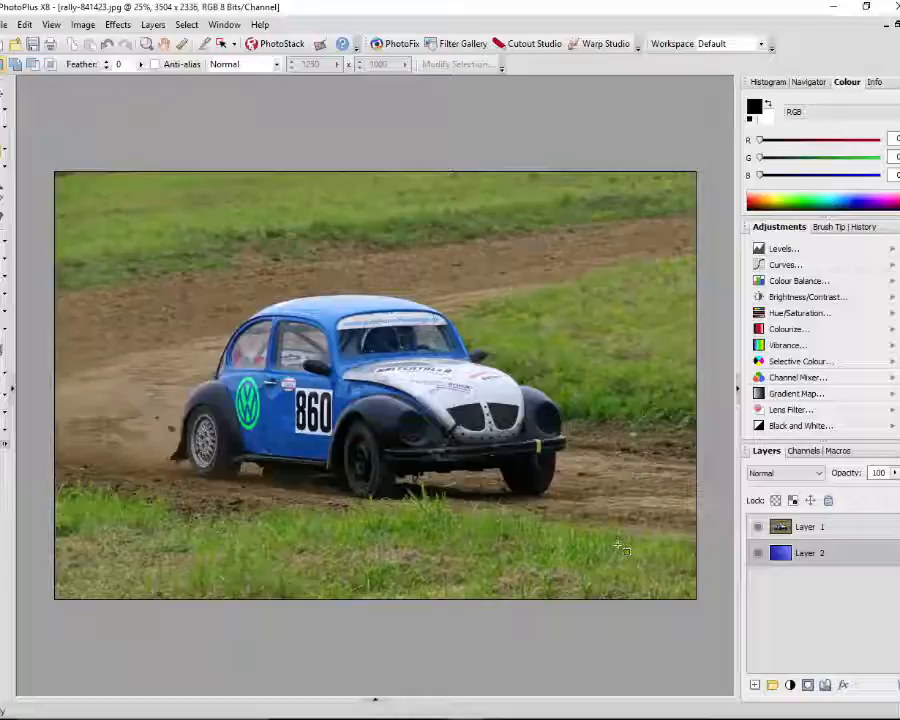
# Step: Draw a rectangular selection of about 2736 x 764 px around the lower half of the car and the ground beneath
pyautogui.moveTo(620, 548); pyautogui.dragTo(131, 408)
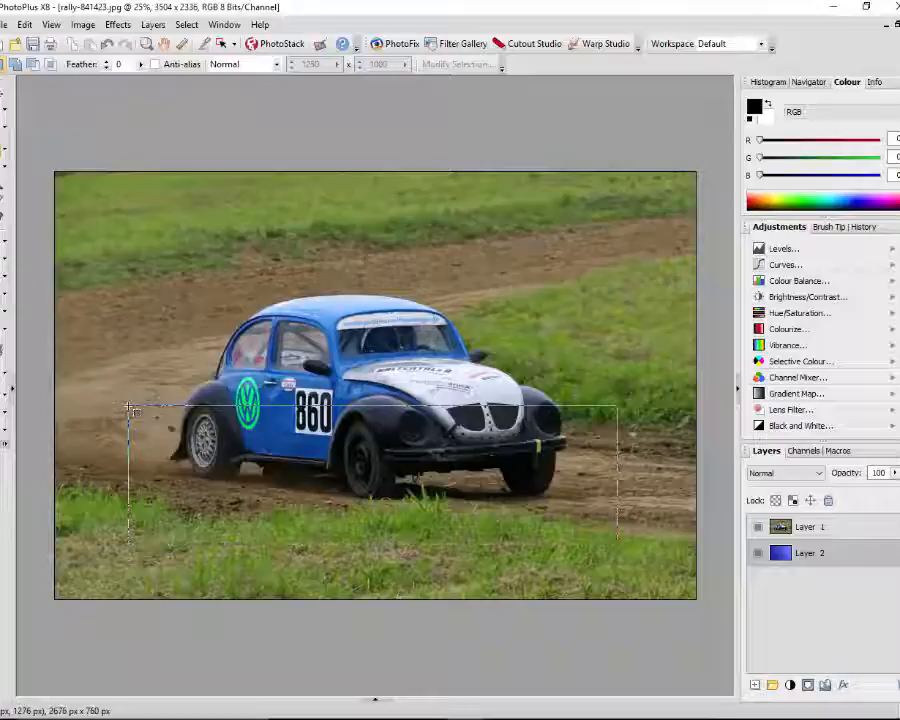
pyautogui.moveTo(130, 408); pyautogui.dragTo(121, 408)
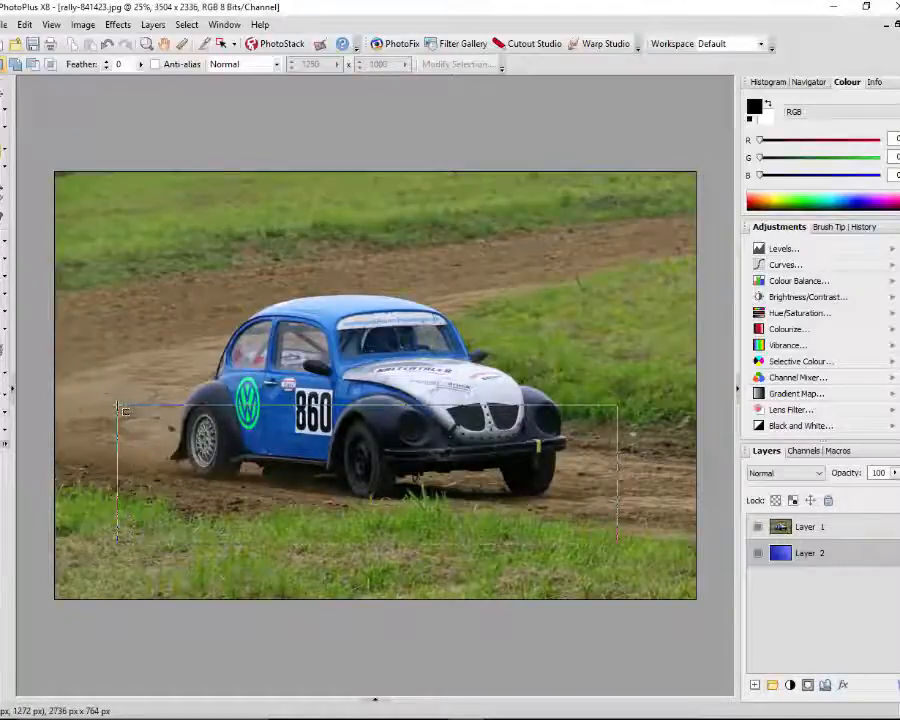
pyautogui.moveTo(117, 410); pyautogui.dragTo(117, 407)
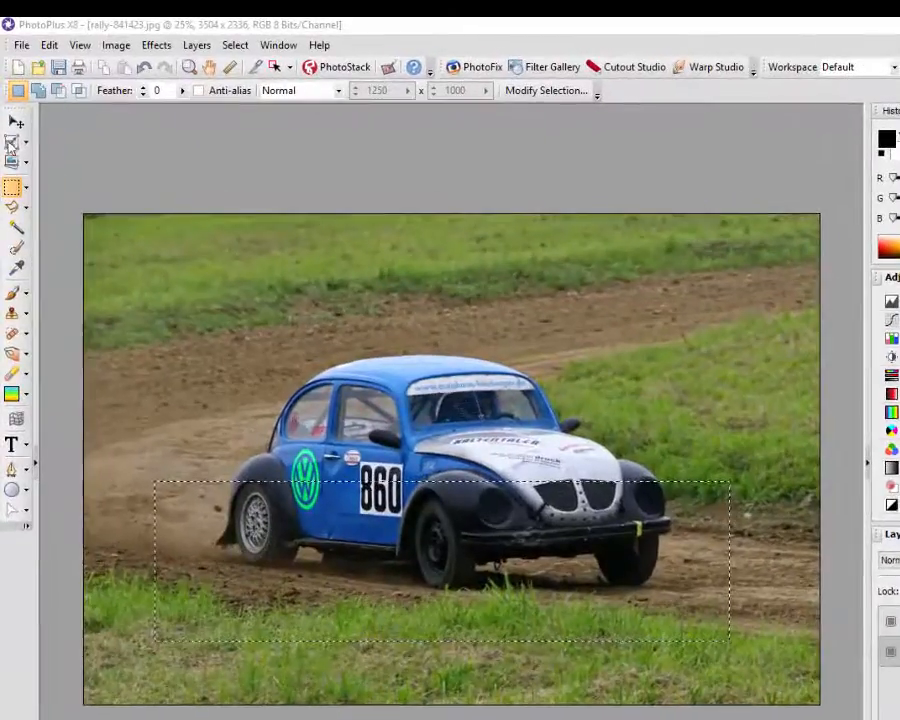
# Step: With the Selection Deform Tool, distort the rectangular selection into a trapezoid with a wider bottom edge and a narrower top edge
pyautogui.click(28, 148)
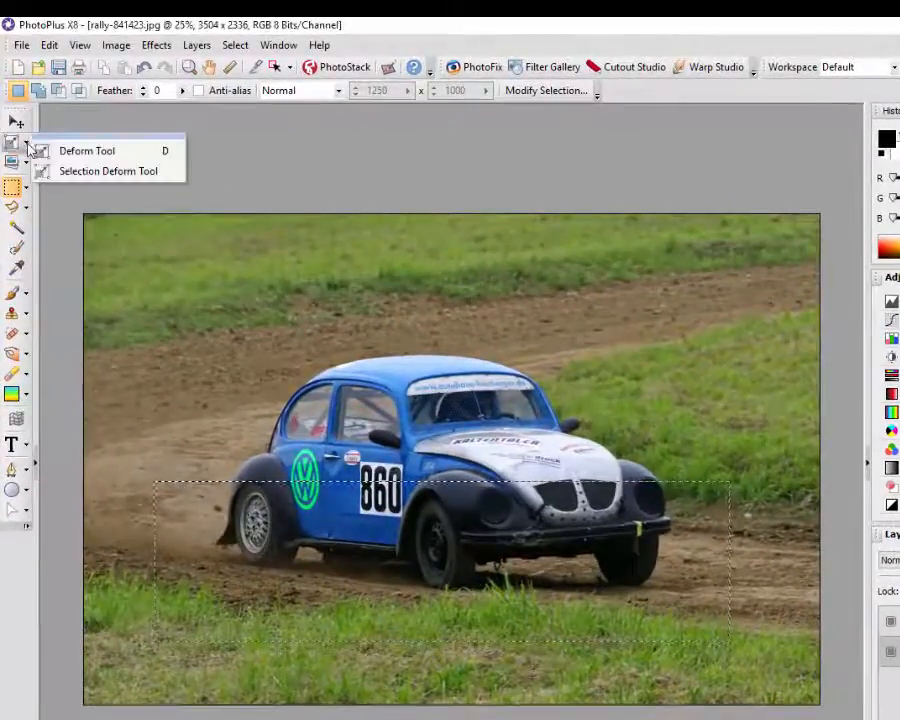
pyautogui.click(123, 174)
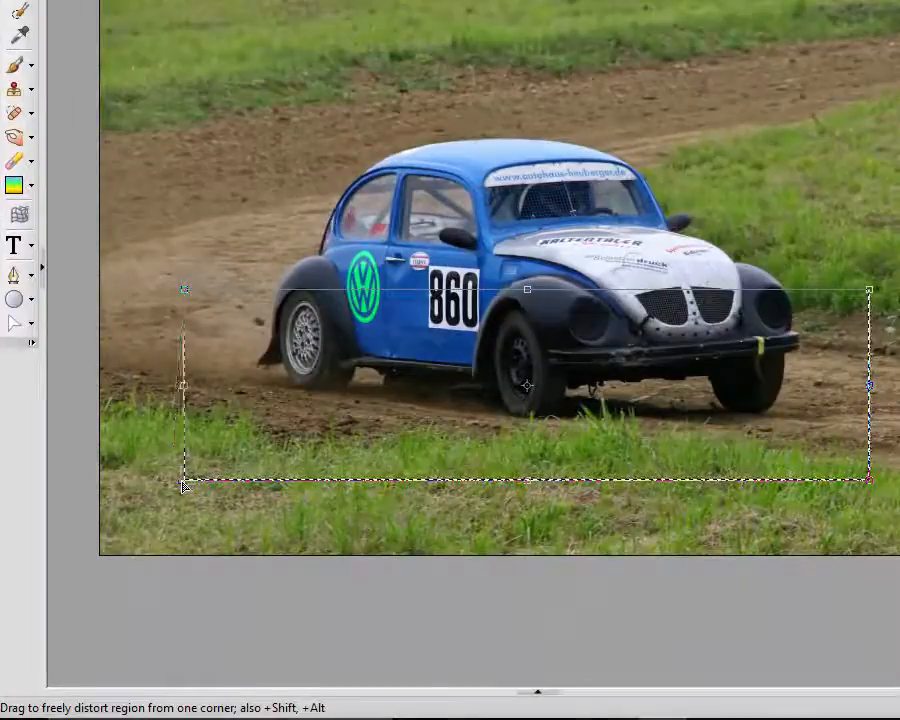
pyautogui.moveTo(184, 487); pyautogui.dragTo(130, 480)
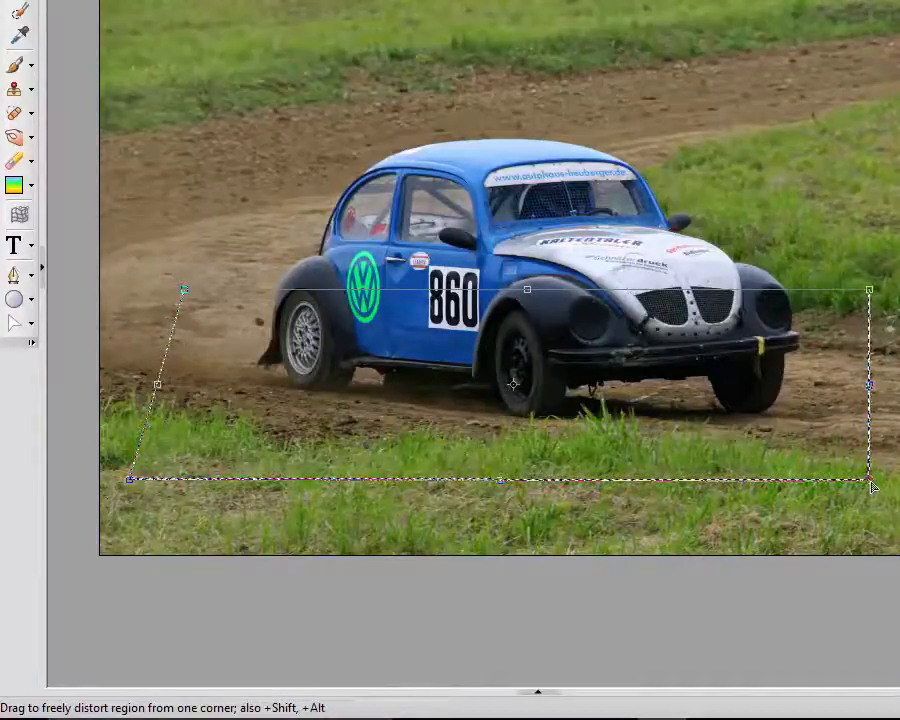
pyautogui.moveTo(872, 490); pyautogui.dragTo(899, 488)
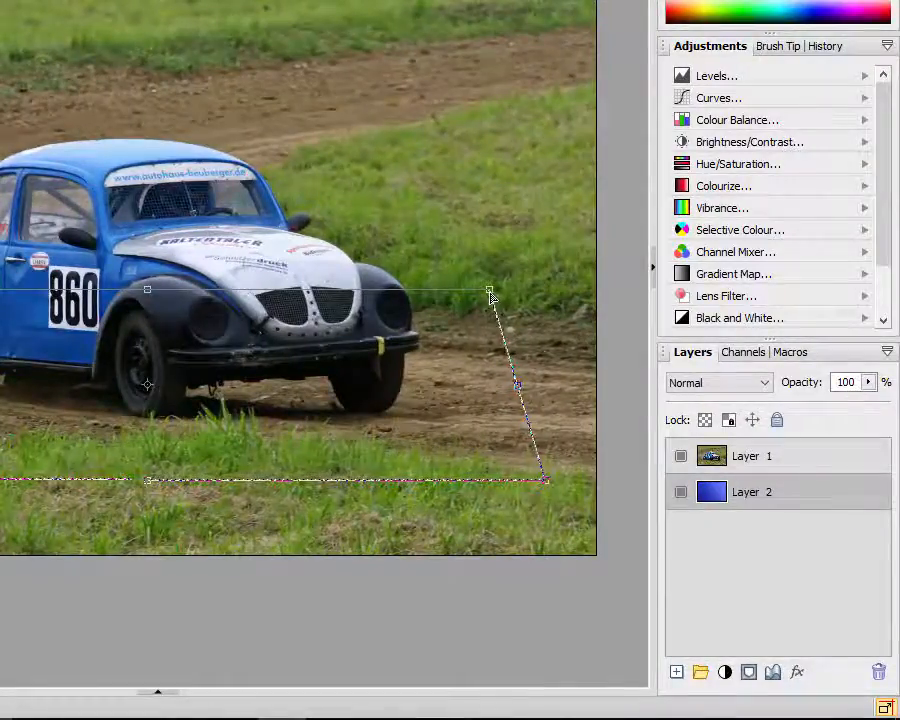
pyautogui.moveTo(490, 297); pyautogui.dragTo(471, 292)
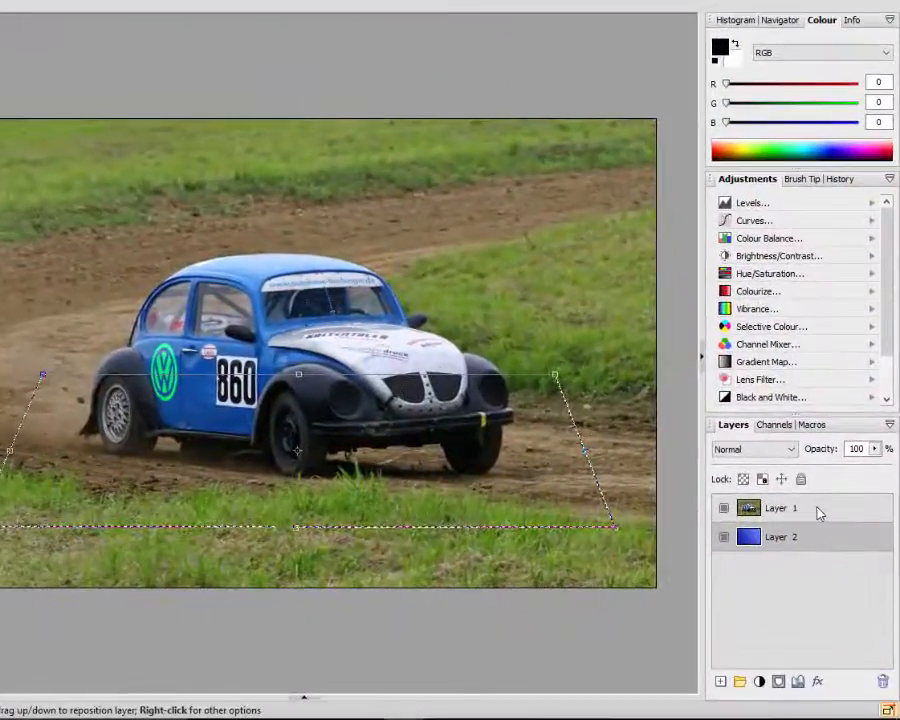
# Step: Add a layer mask to Layer 1 from the trapezoid selection so only the framed area shows over the gradient
pyautogui.click(828, 523)
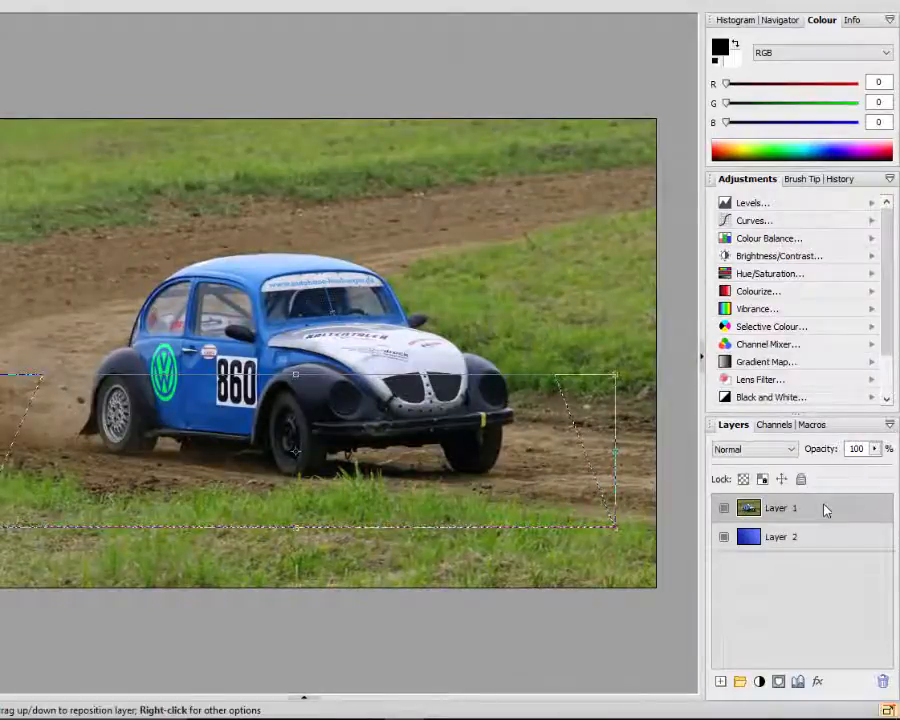
pyautogui.click(779, 682)
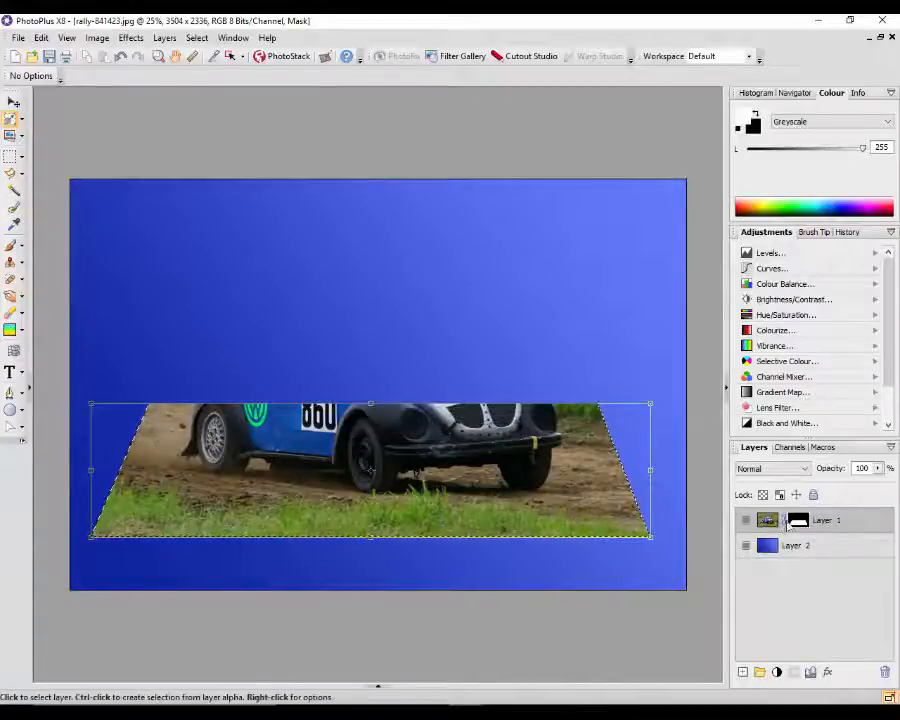
# Step: Duplicate the masked Layer 1 under the default copy name and delete the mask from the copy
pyautogui.rightClick(840, 527)
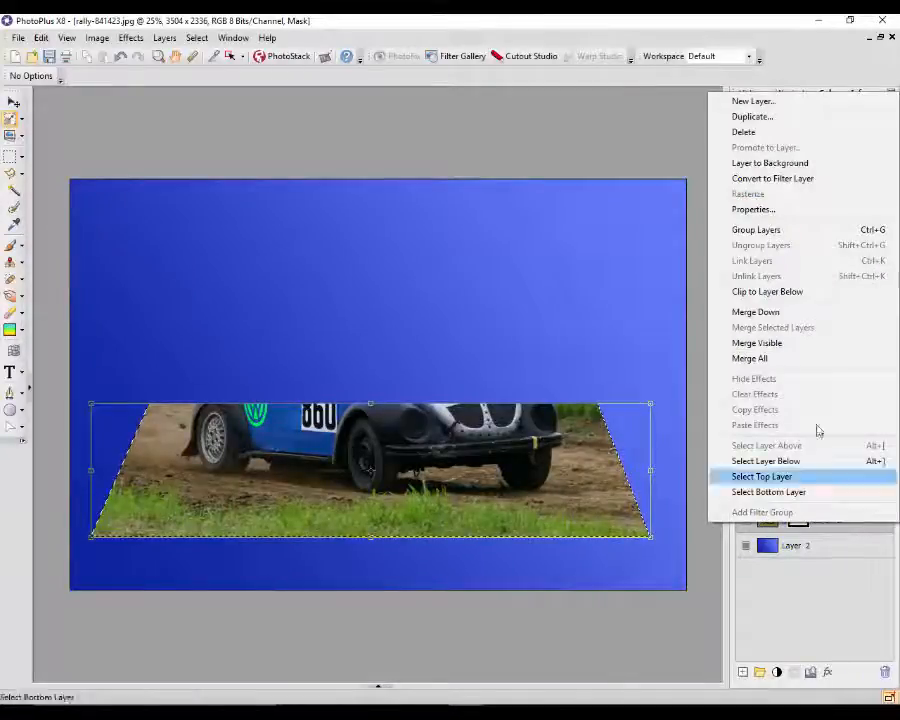
pyautogui.click(765, 121)
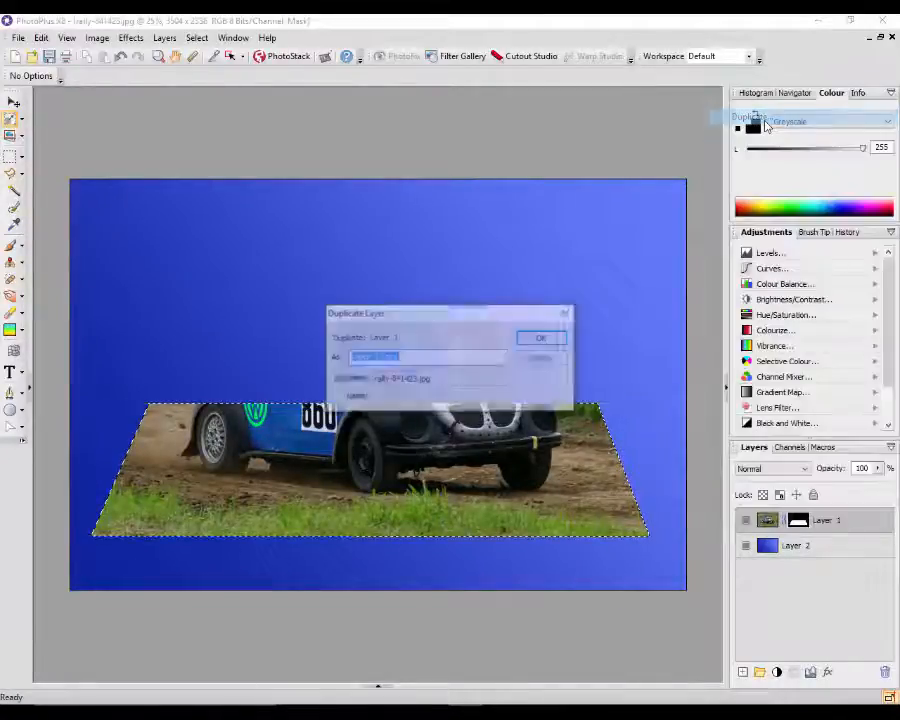
pyautogui.click(541, 339)
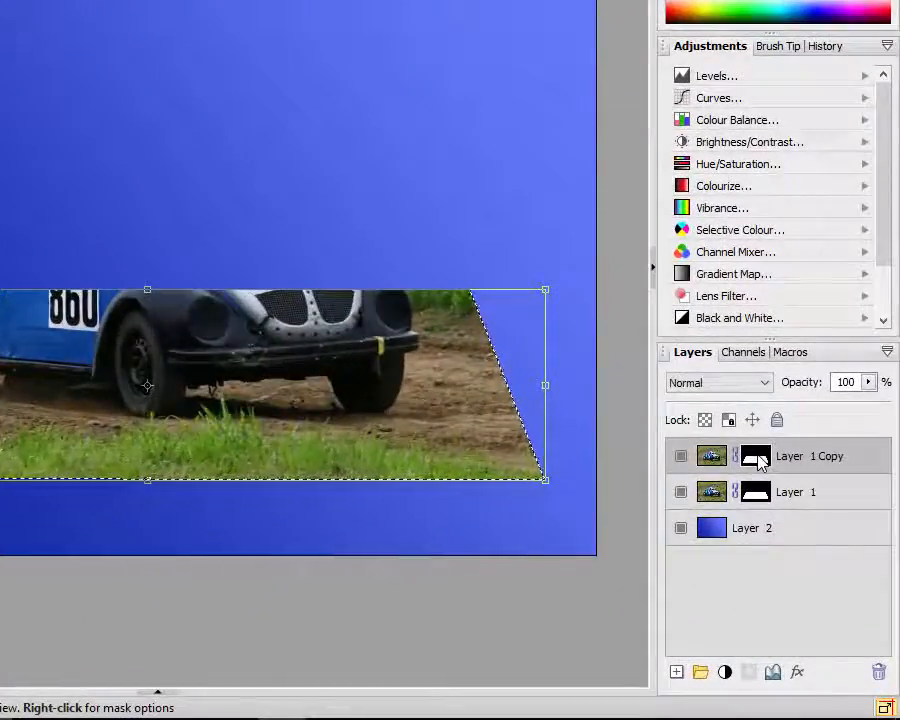
pyautogui.rightClick(758, 459)
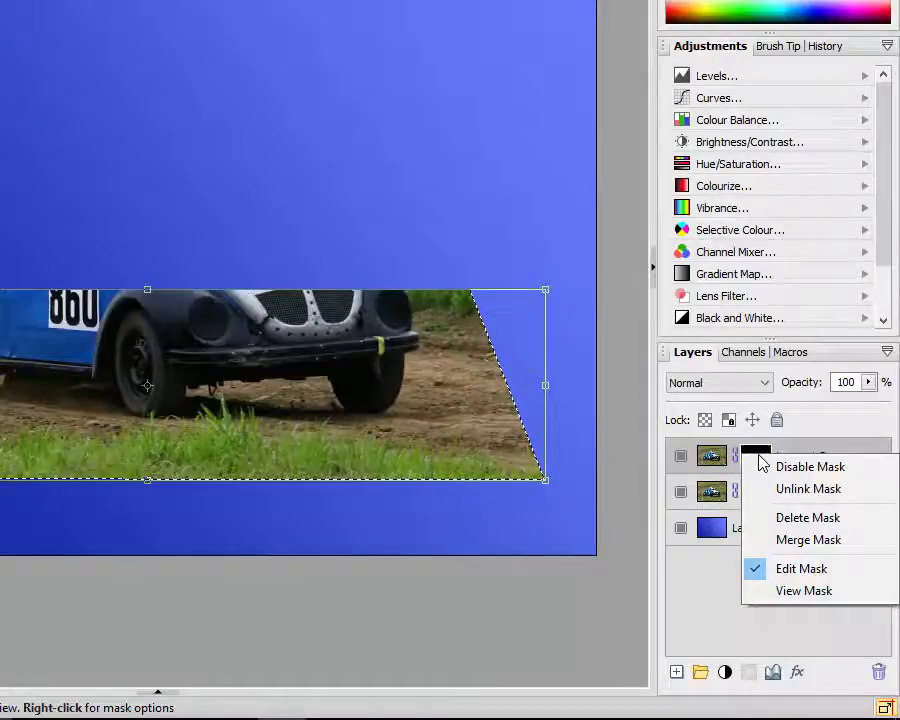
pyautogui.click(836, 518)
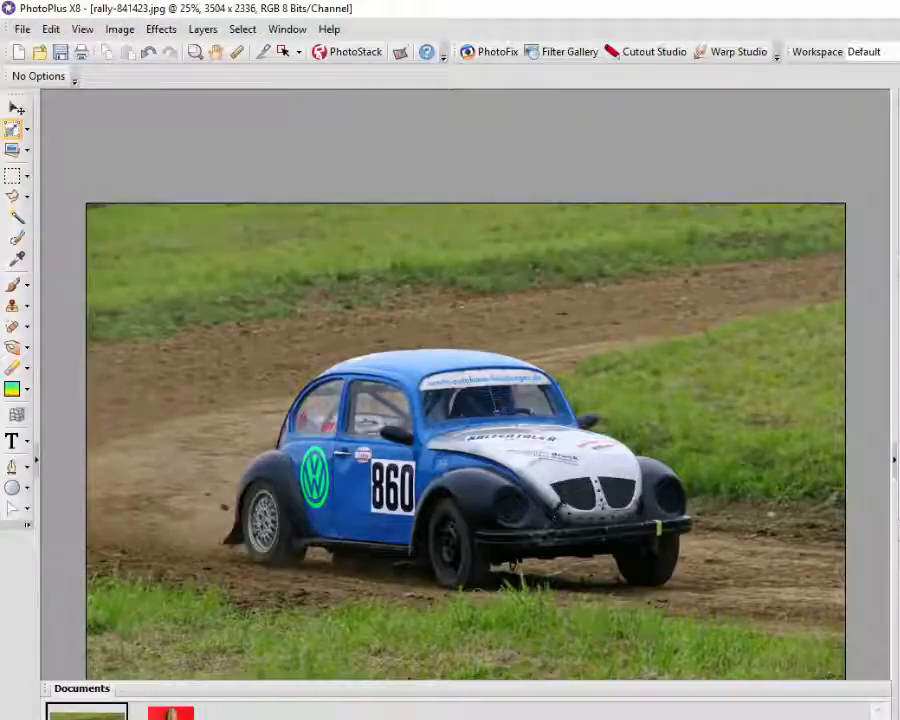
# Step: In the tower example, try an enlarged Smart Selection Brush on the upper part of the tower and clear that selection
pyautogui.click(170, 712)
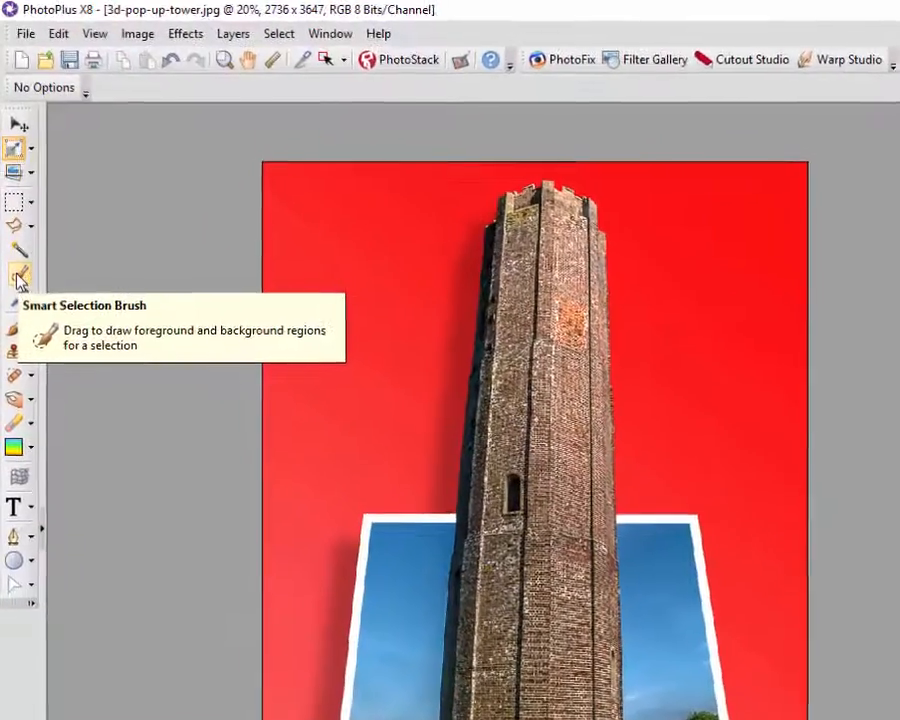
pyautogui.click(15, 240)
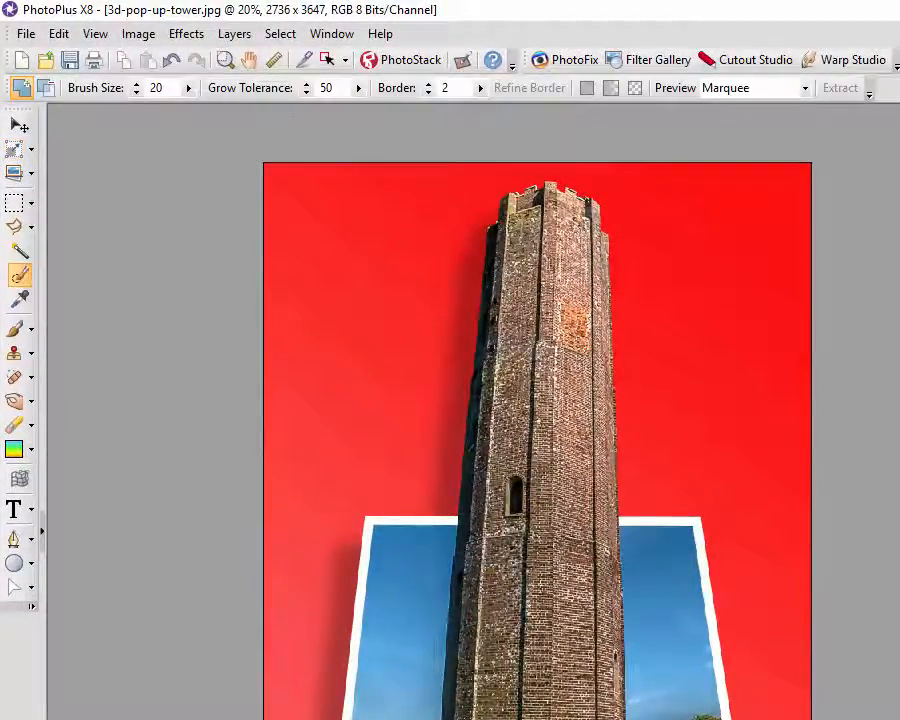
pyautogui.click(190, 88)
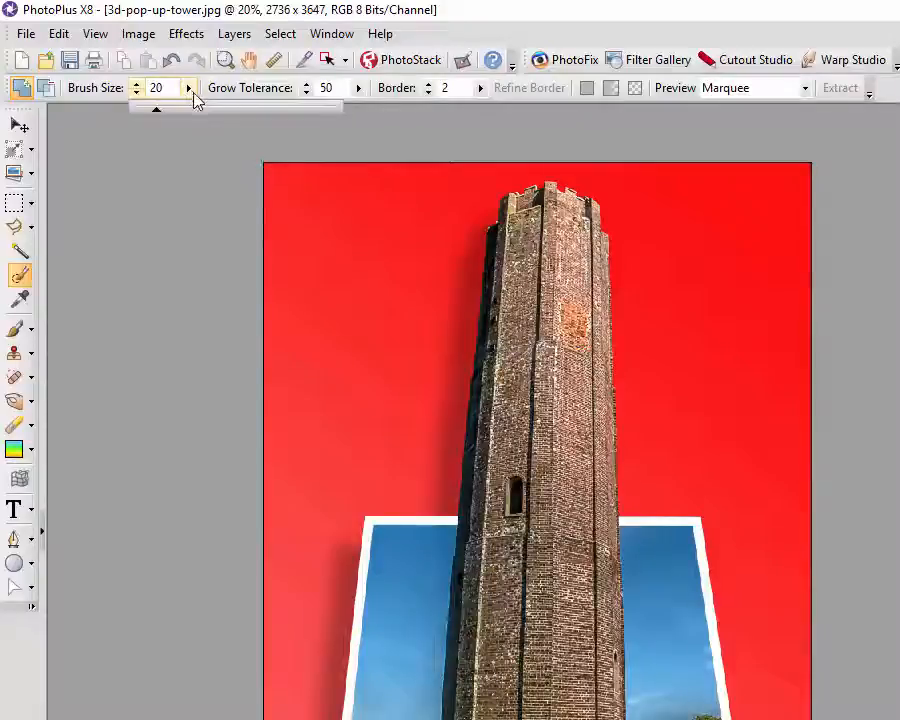
pyautogui.click(211, 111)
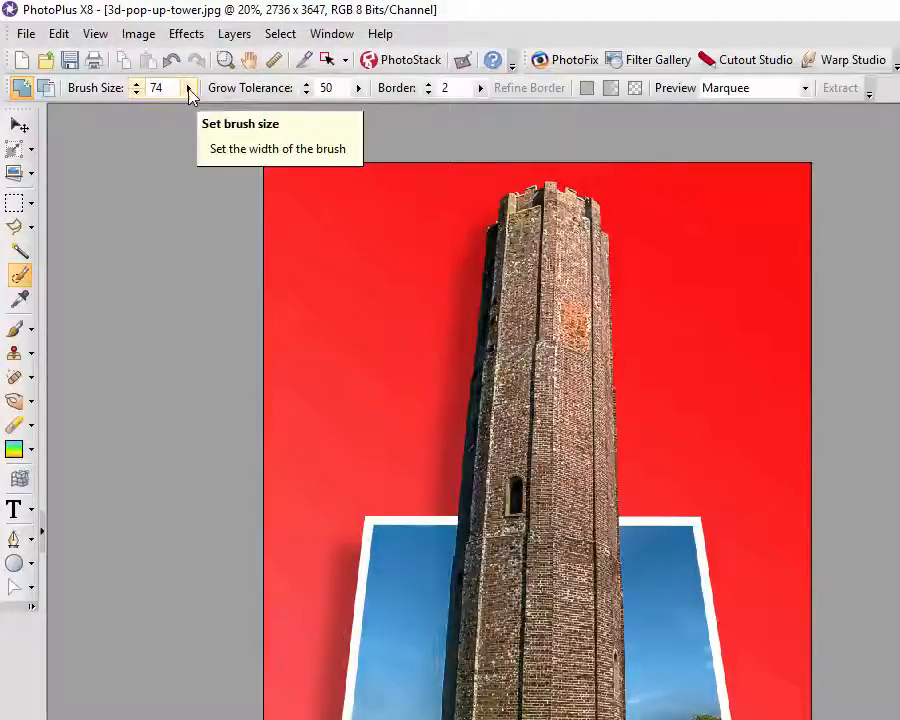
pyautogui.click(189, 90)
pyautogui.click(242, 108)
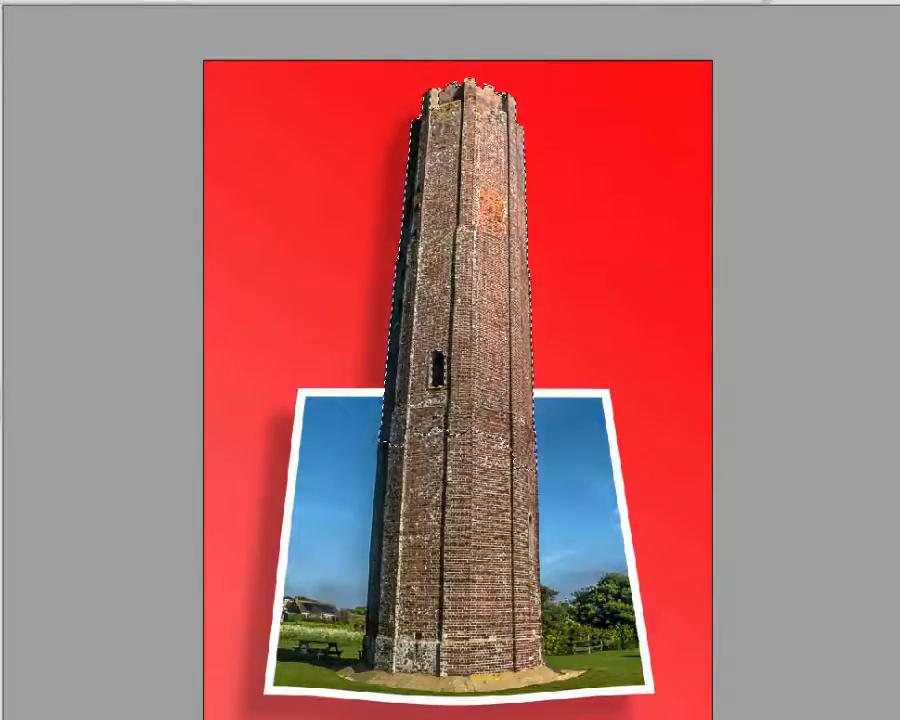
pyautogui.hotkey('ctrl', 'd')
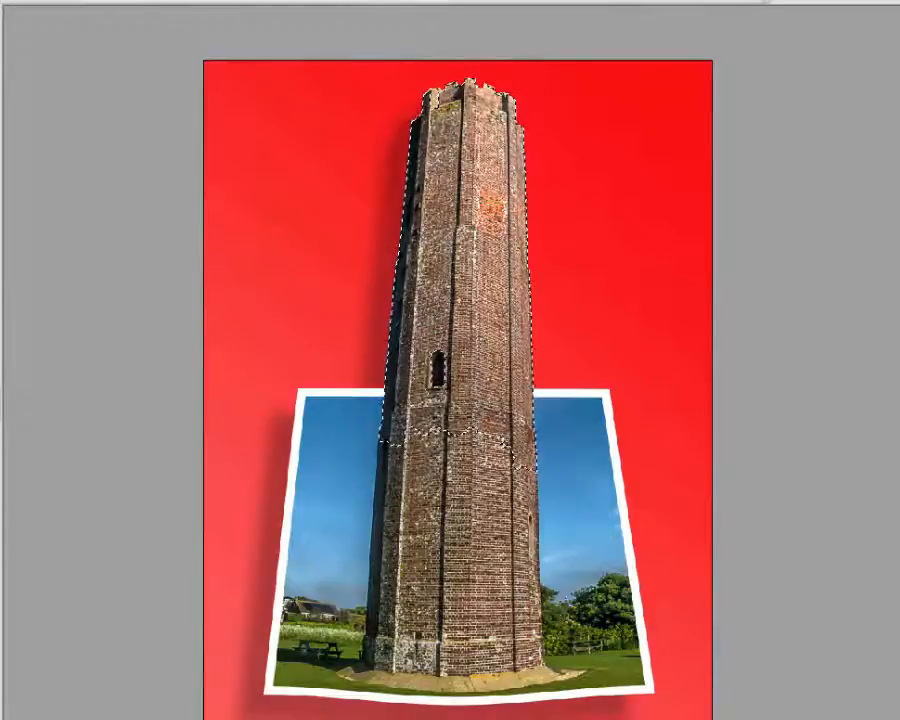
# Step: Examine the tower selection's edges up close from the window to the battlements, and clear the selection
pyautogui.hotkey('ctrl', '+')
pyautogui.hotkey('ctrl', '+')
pyautogui.hotkey('ctrl', '+')
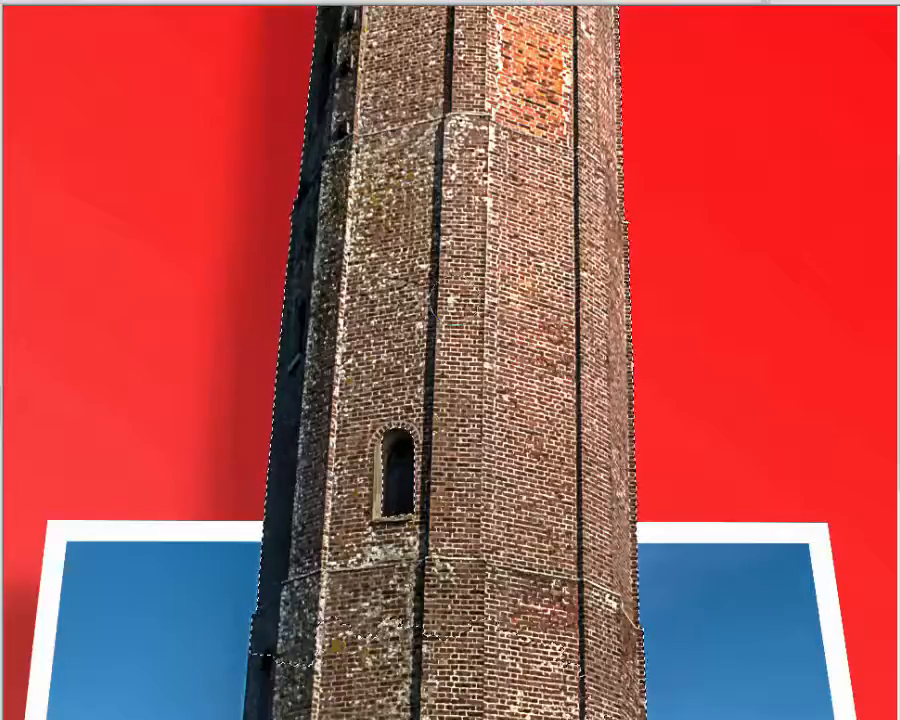
pyautogui.hotkey('ctrl', '+')
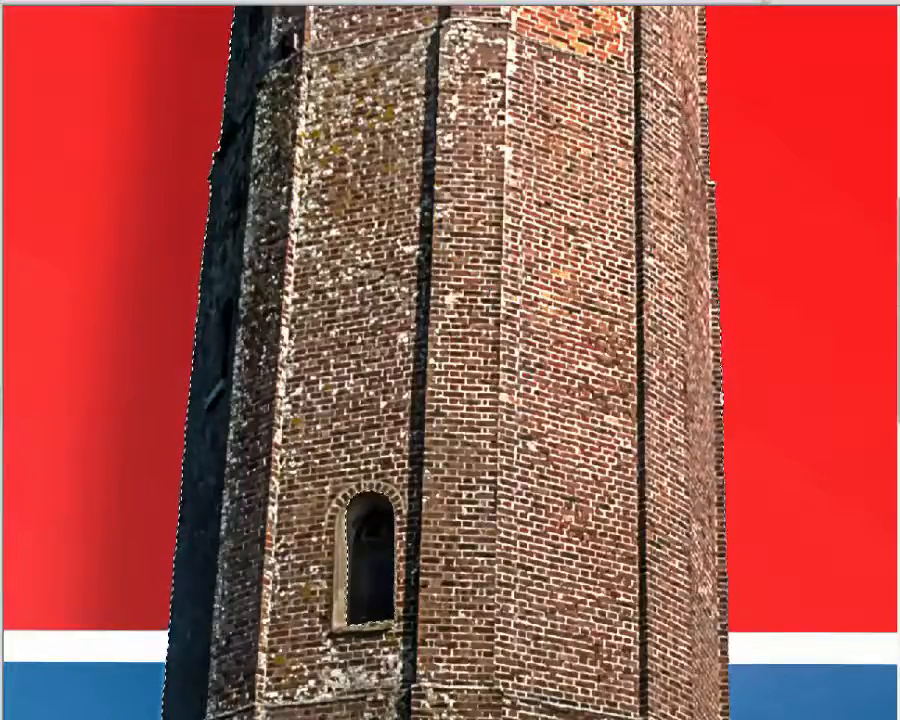
pyautogui.scroll(5, 450, 360)
pyautogui.scroll(3, 450, 360)
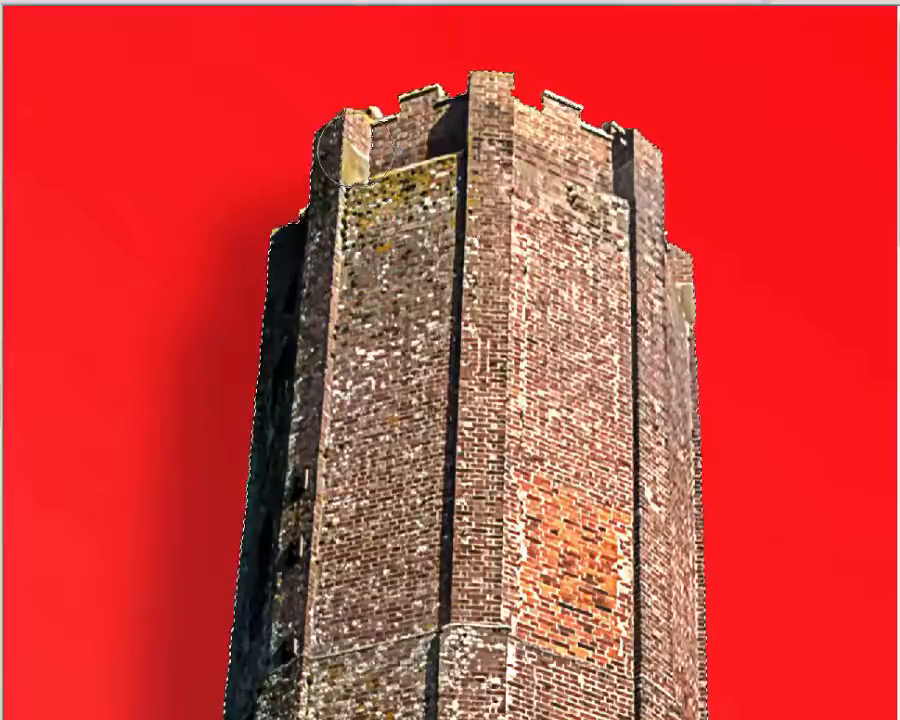
pyautogui.click(139, 1)
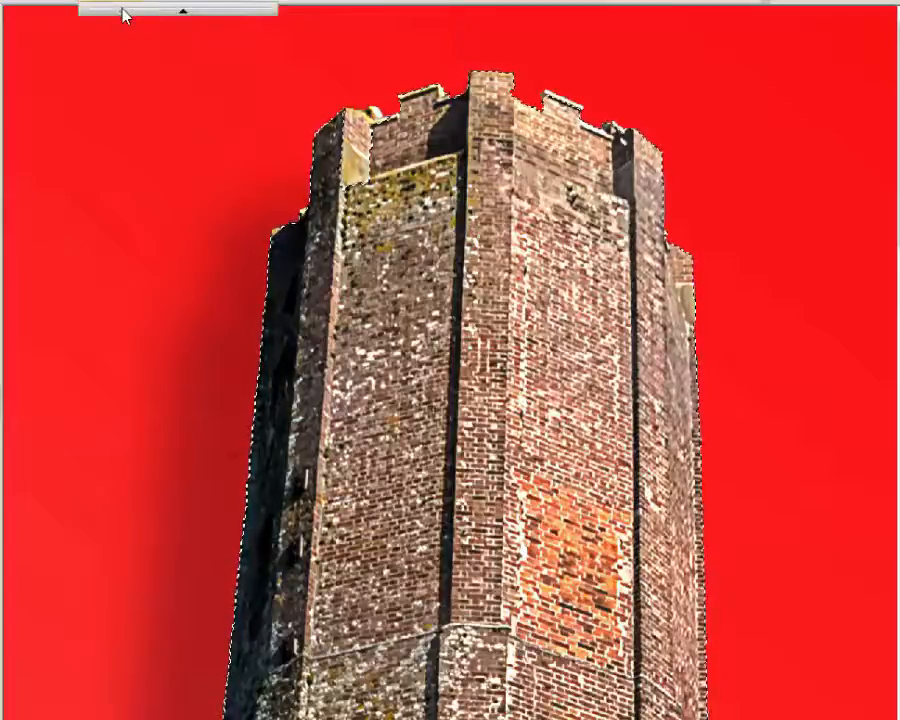
pyautogui.click(122, 2)
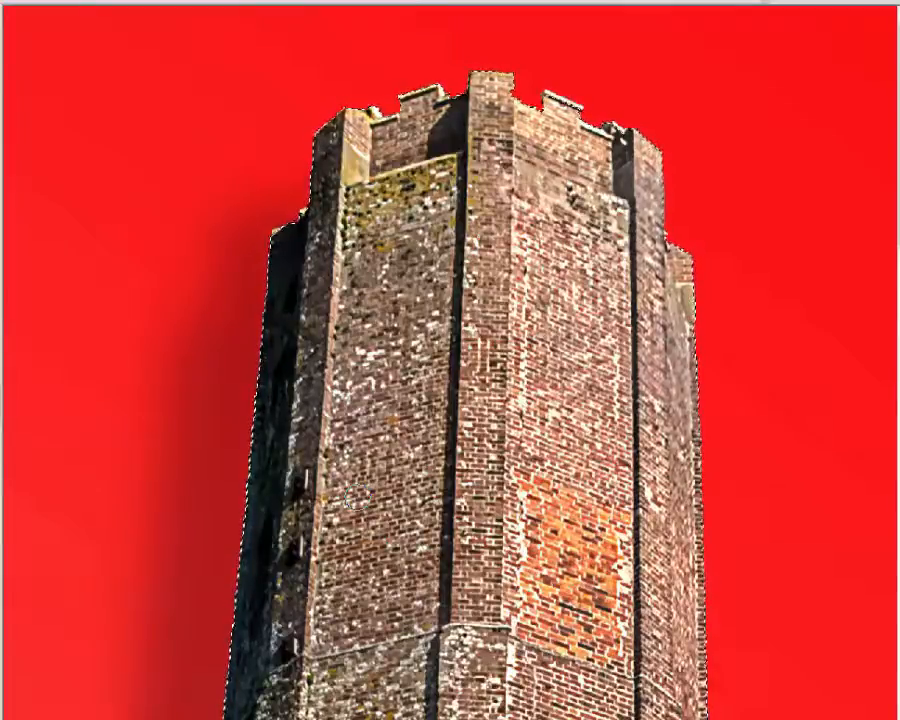
pyautogui.hotkey('ctrl', 'd')
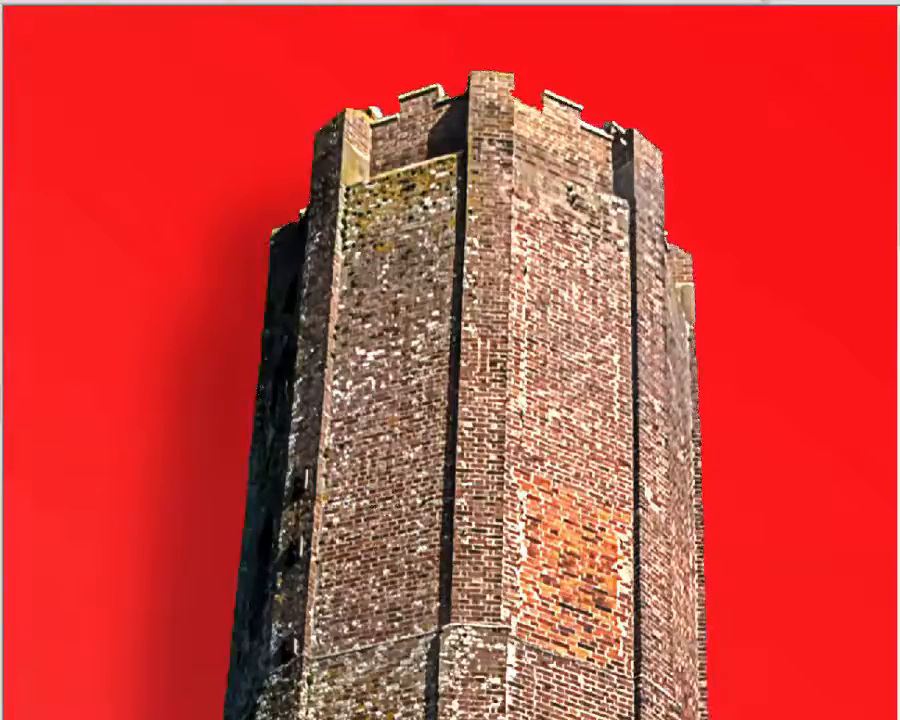
pyautogui.scroll(-6, 475, 285)
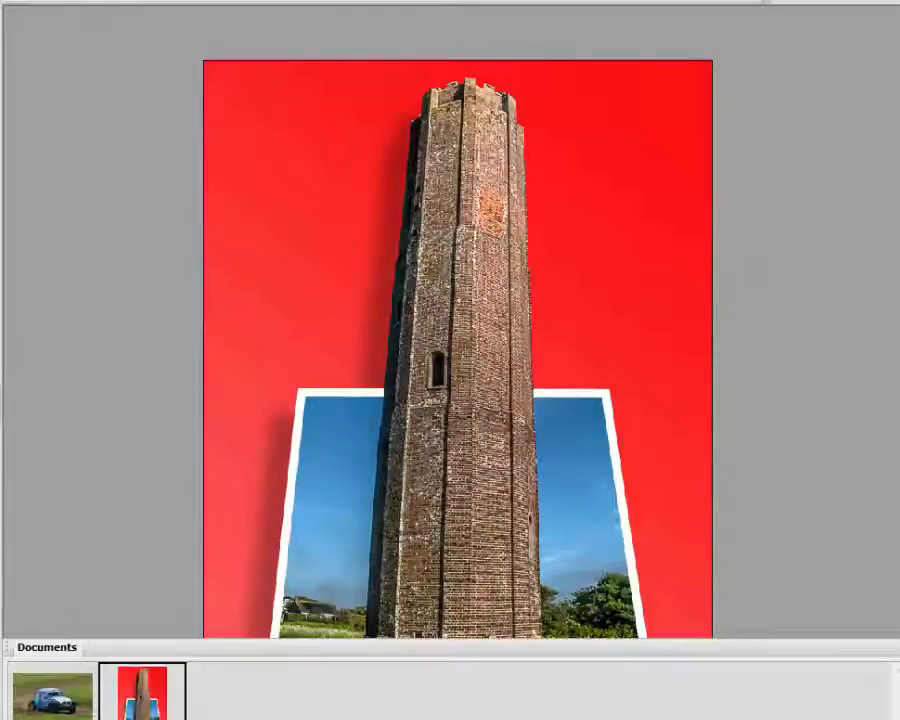
# Step: Switch to the rally car photo and outline the rear fender and the door area down to mid-wheel height with the Polygon Selection Tool
pyautogui.click(52, 693)
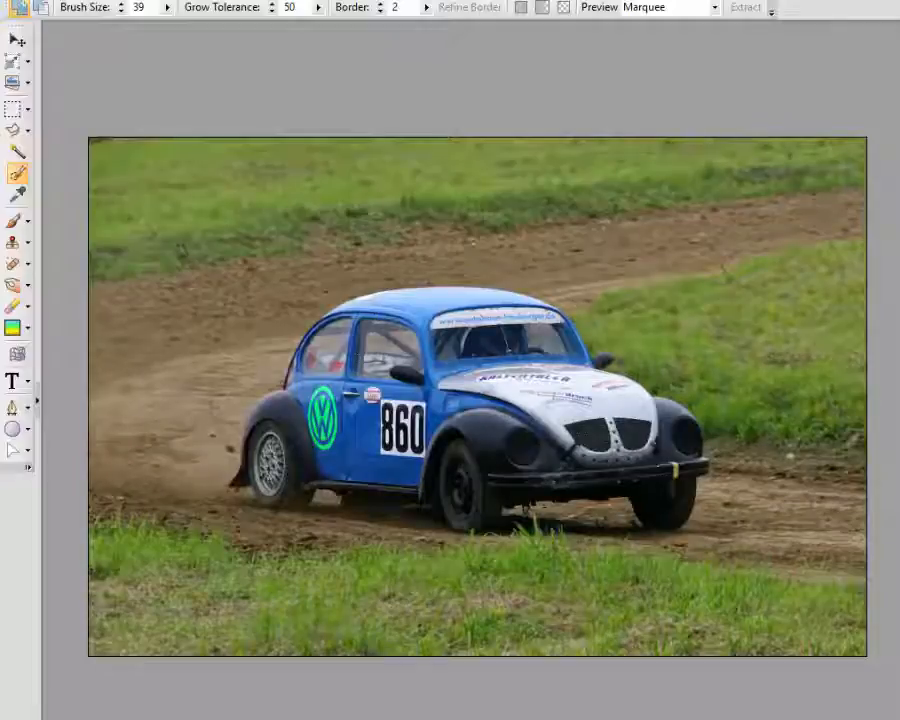
pyautogui.click(11, 134)
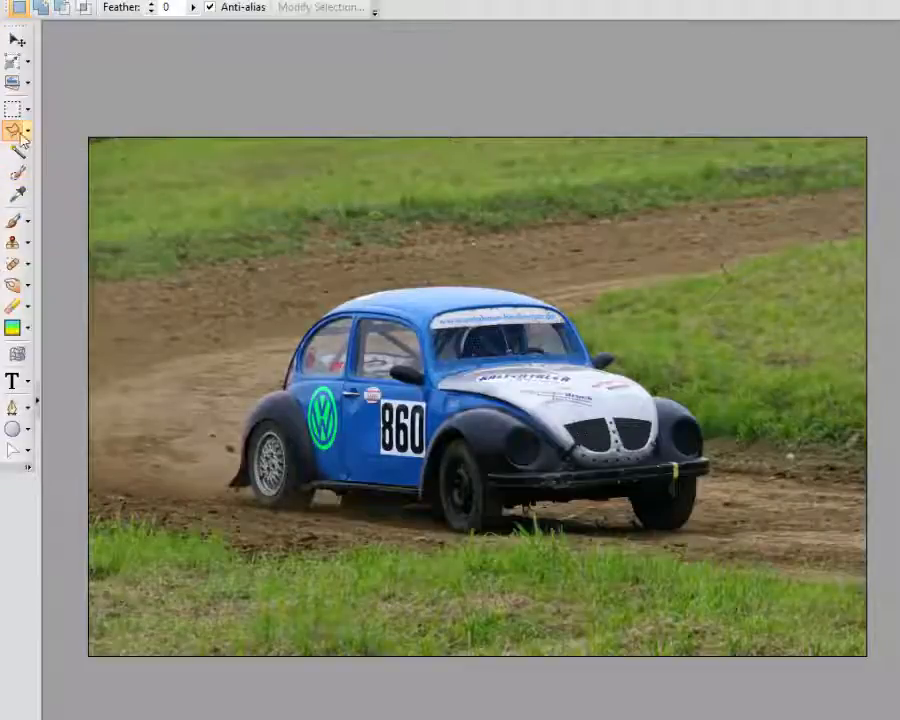
pyautogui.click(29, 132)
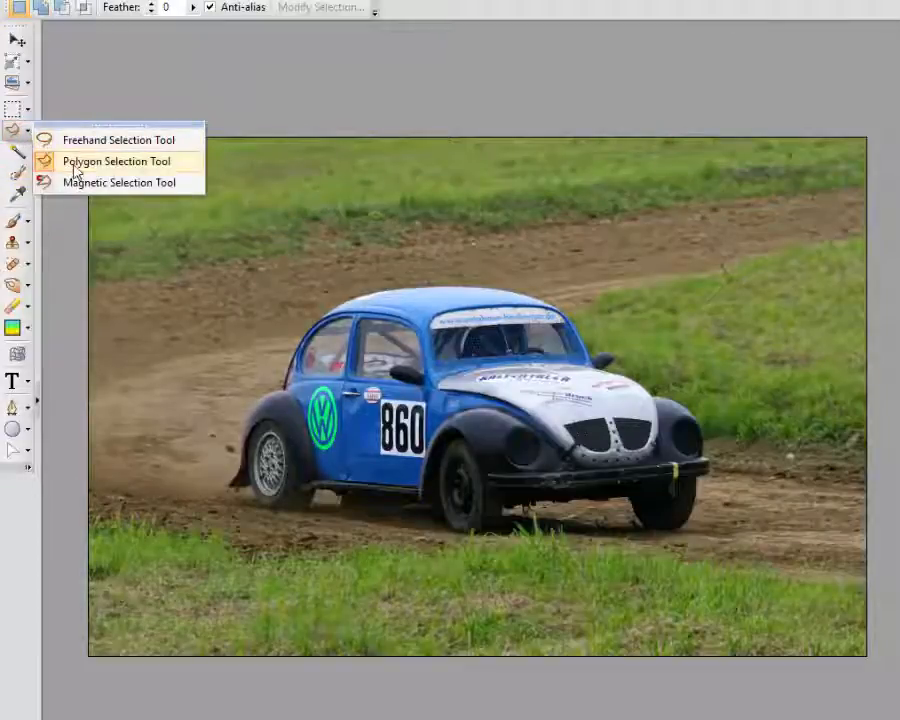
pyautogui.click(29, 136)
pyautogui.click(14, 131)
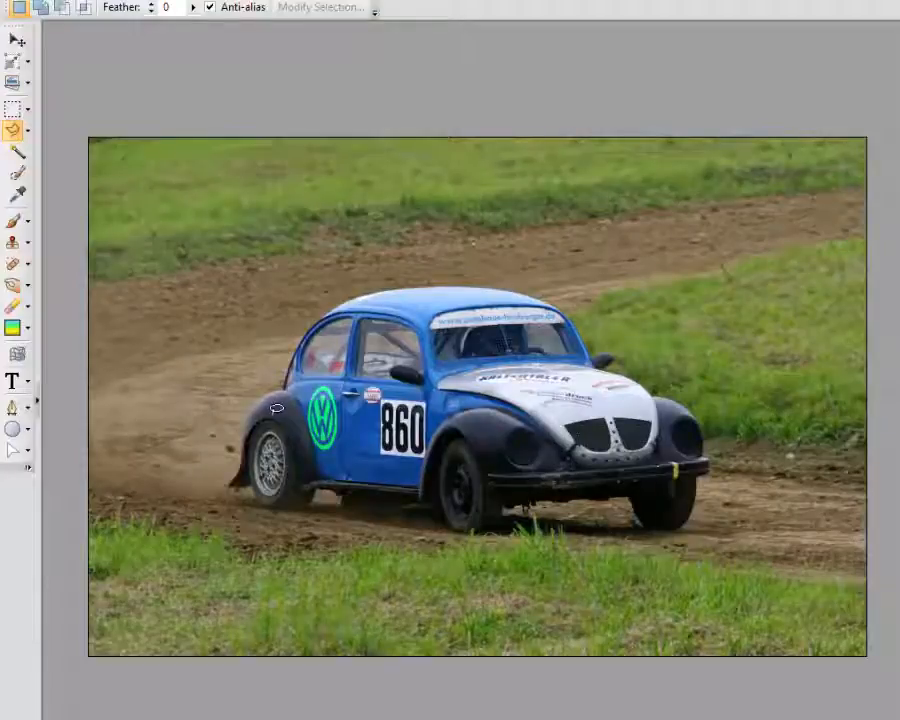
pyautogui.scroll(2, 277, 408)
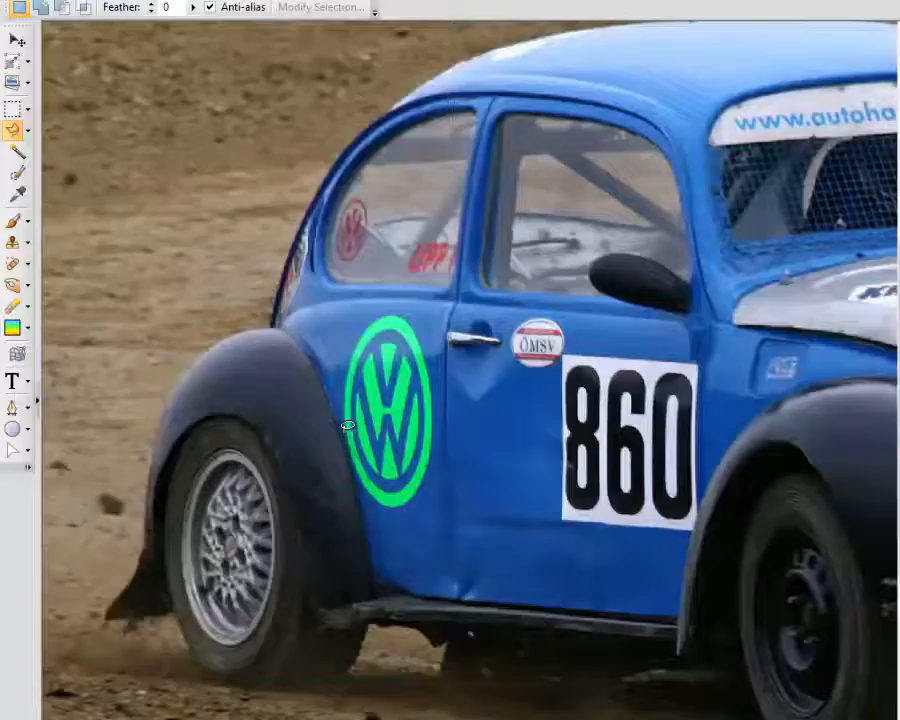
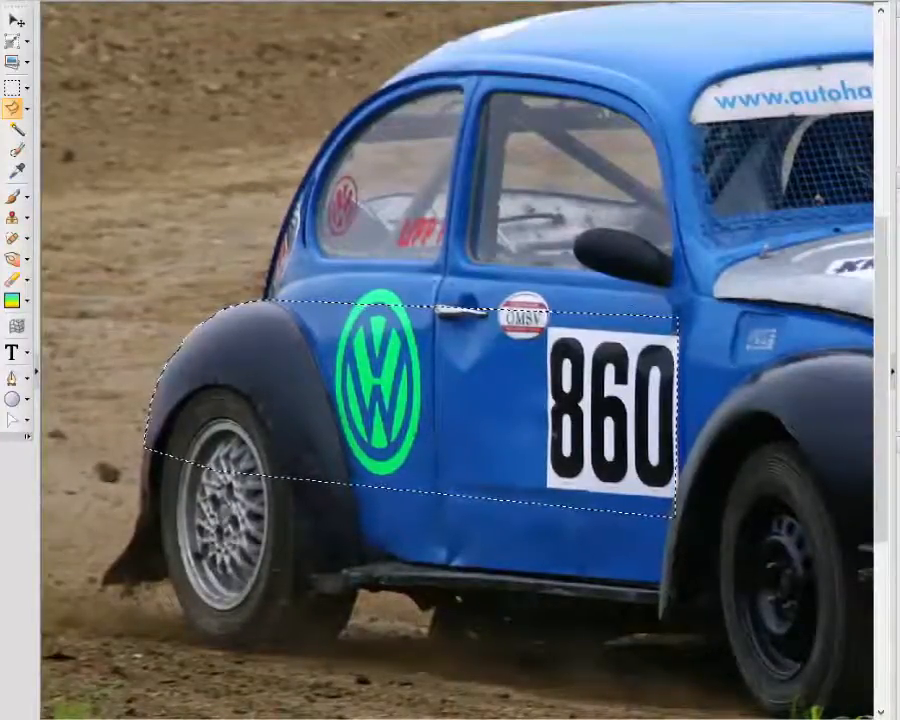
# Step: Add a polygon to the selection across the car's front, from the door's front edge above the bumper to the far headlight
pyautogui.hscroll(8, 450, 360)
pyautogui.hscroll(2, 450, 360)
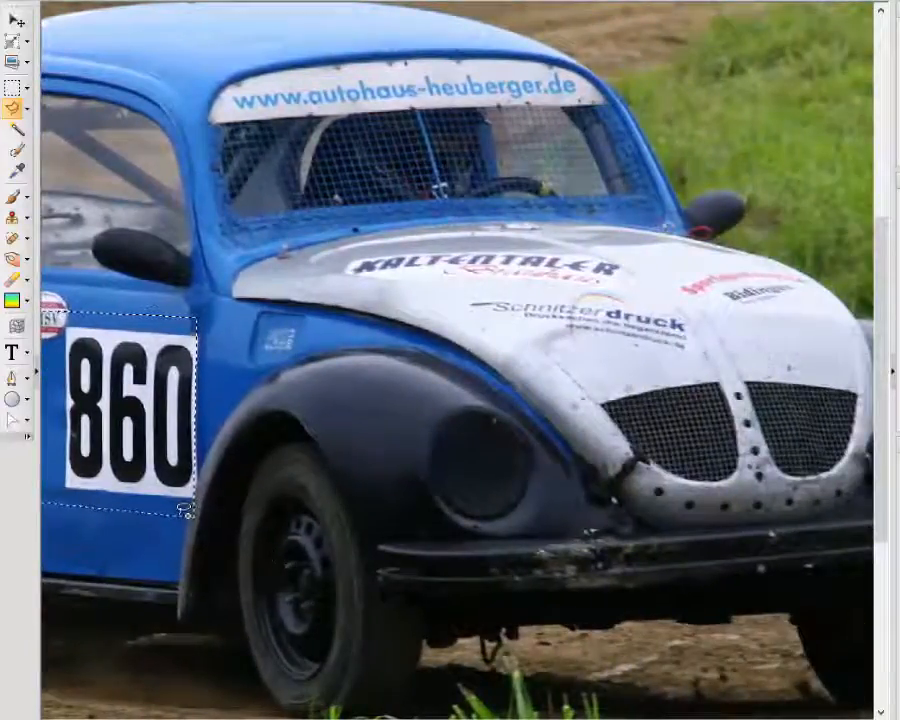
pyautogui.click(505, 521)
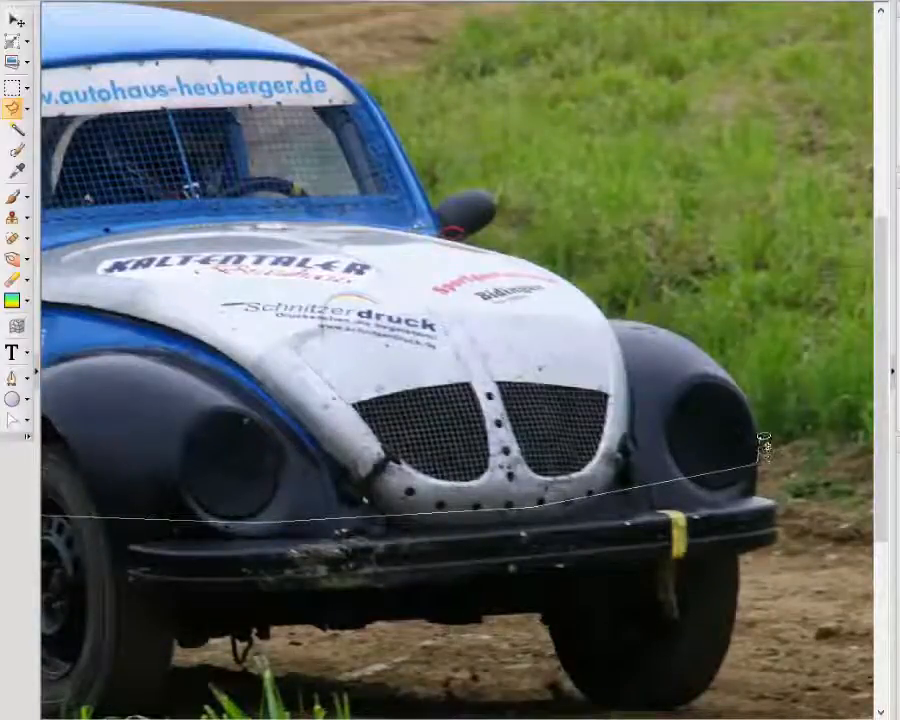
pyautogui.doubleClick(735, 370)
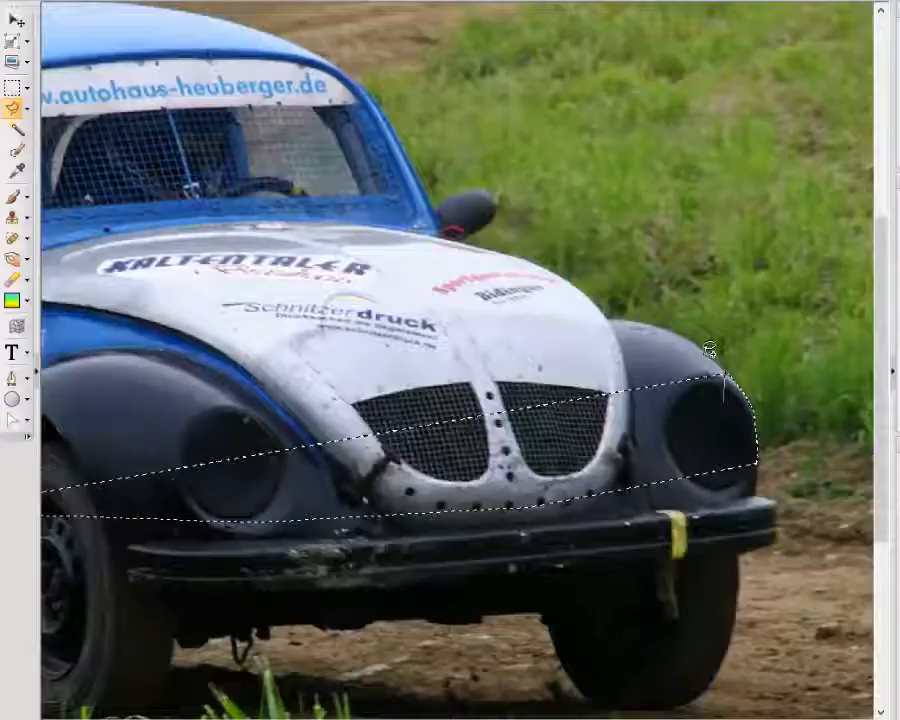
# Step: Add the area above it, spanning the lower bonnet and both front fenders, from the door selection to the far fender's outer edge
pyautogui.click(709, 348)
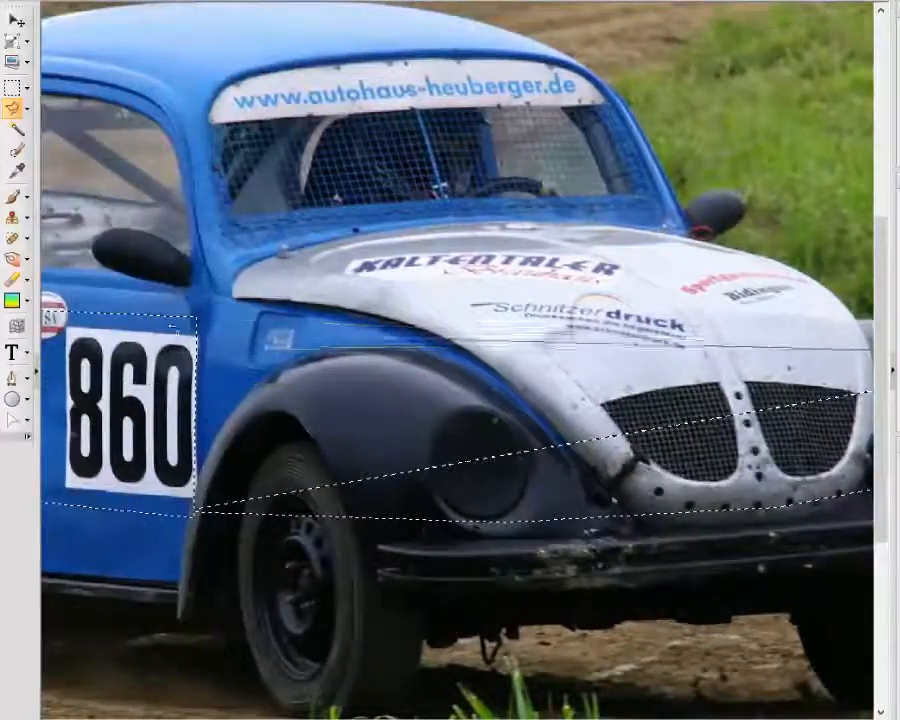
pyautogui.click(177, 312)
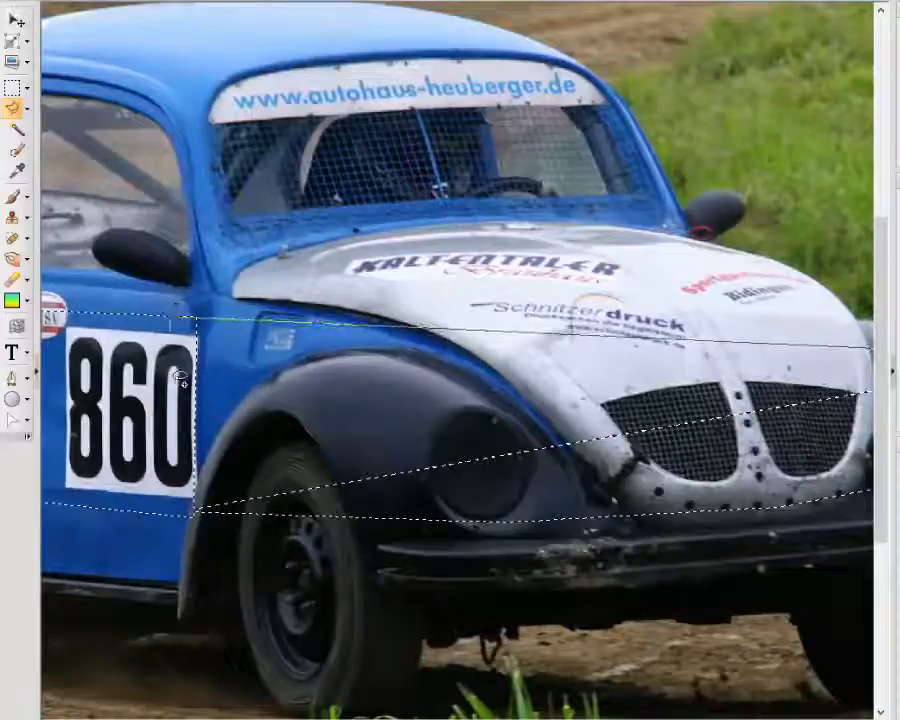
pyautogui.click(195, 517)
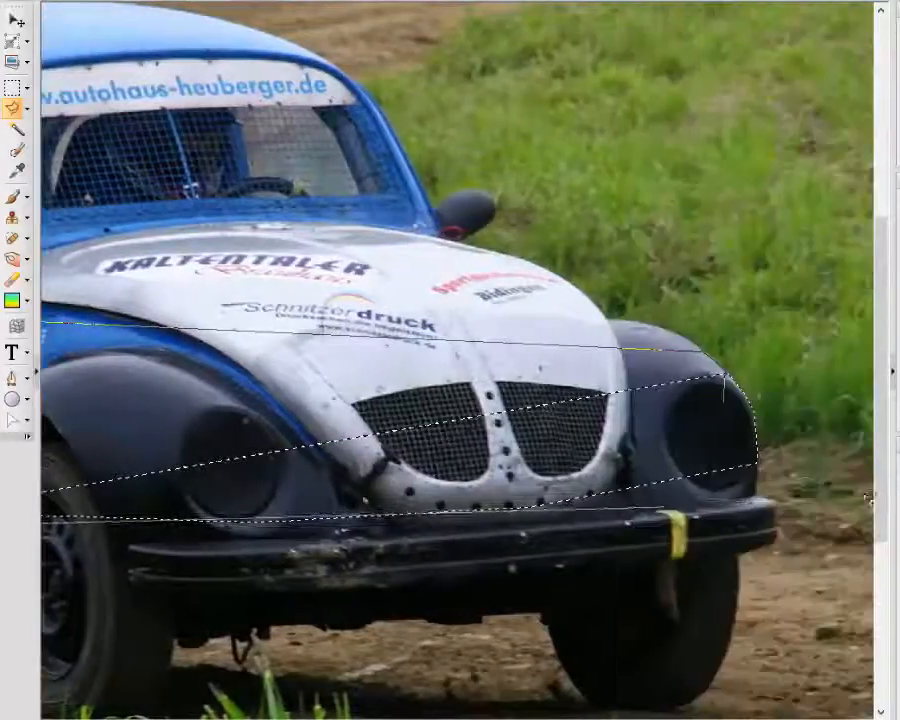
pyautogui.click(742, 460)
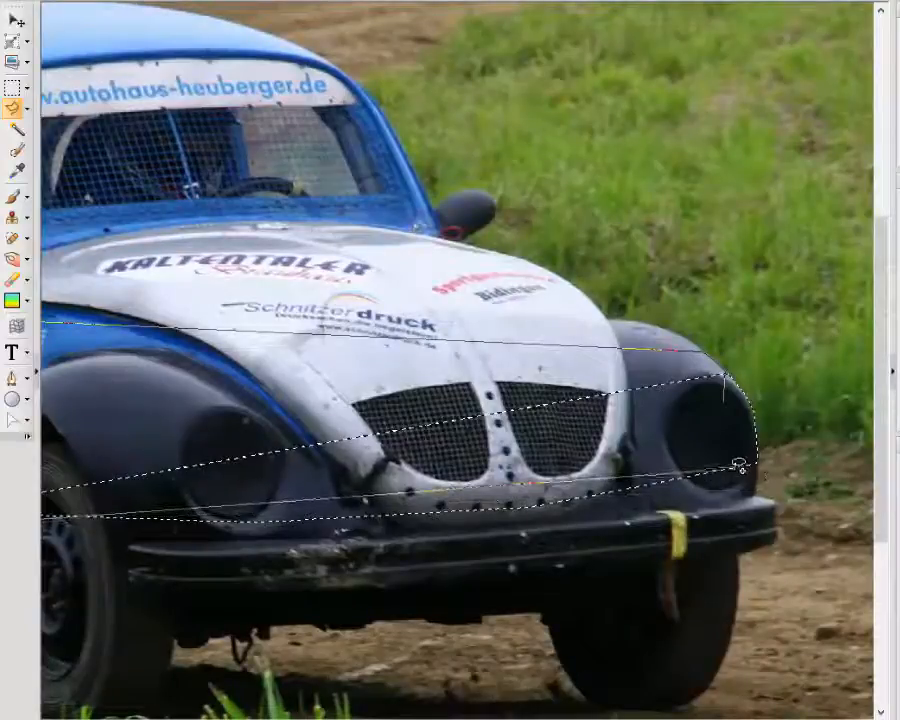
pyautogui.doubleClick(729, 395)
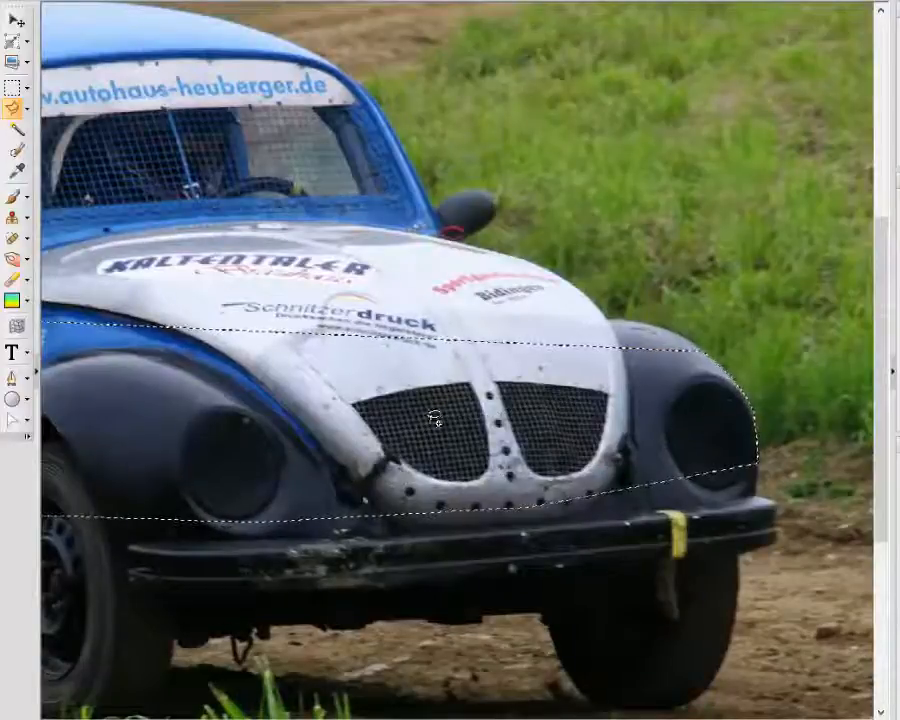
# Step: Using subtract mode, remove the upper part of the see-through glass in the rear side window from the car selection
pyautogui.scroll(-2, 434, 418)
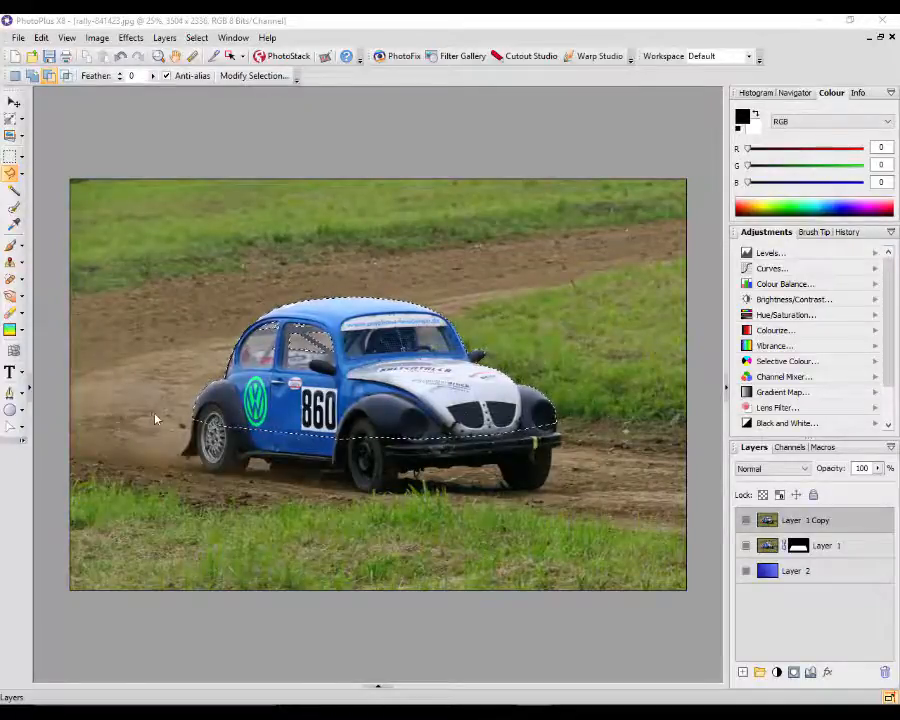
pyautogui.scroll(4, 158, 408)
pyautogui.scroll(2, 450, 405)
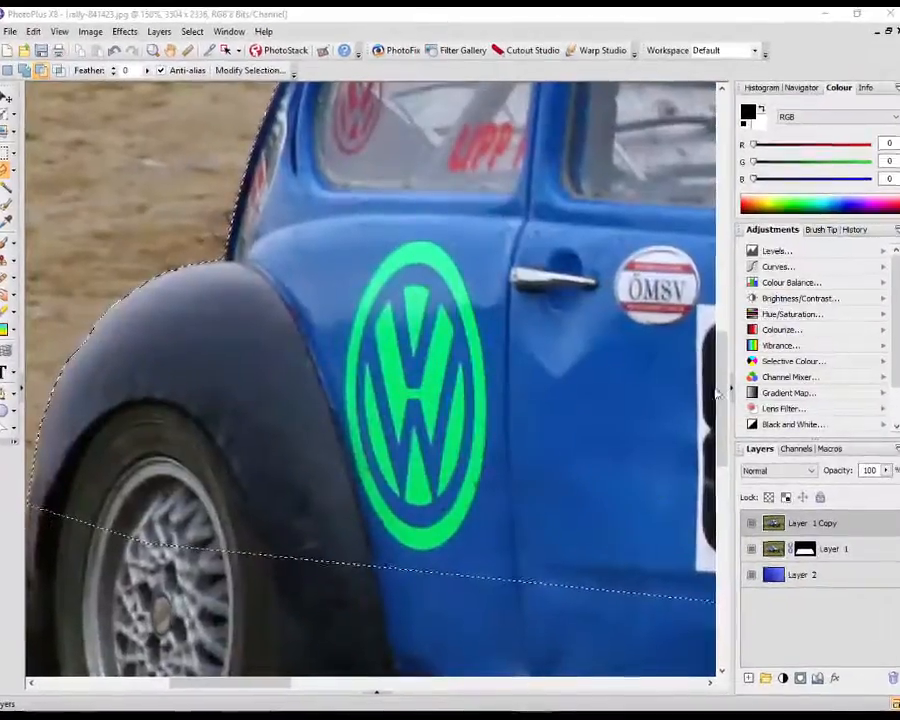
pyautogui.scroll(5, 513, 259)
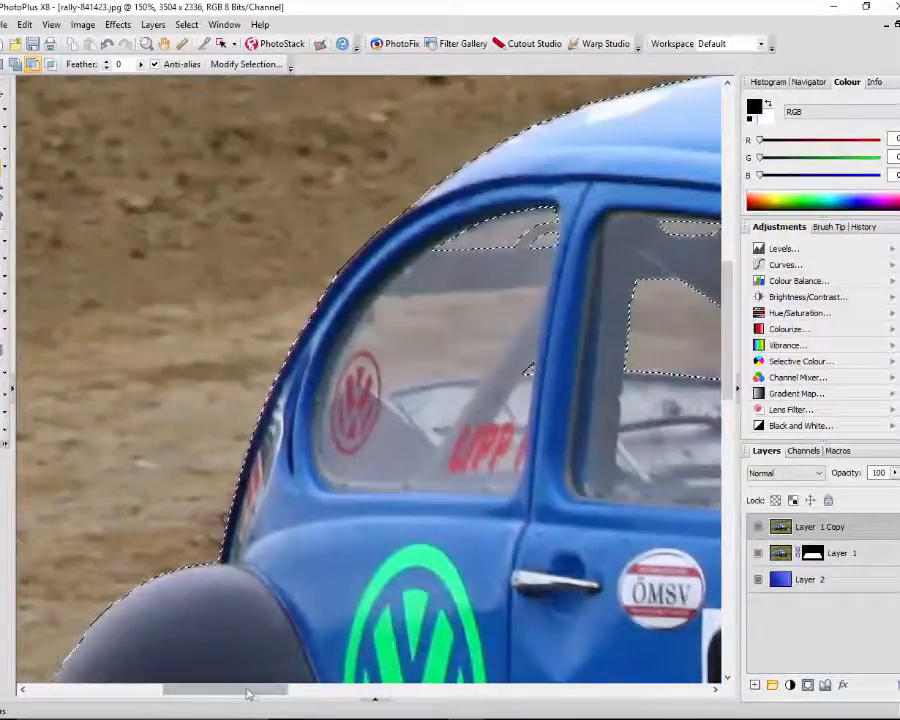
pyautogui.moveTo(247, 691); pyautogui.dragTo(292, 697)
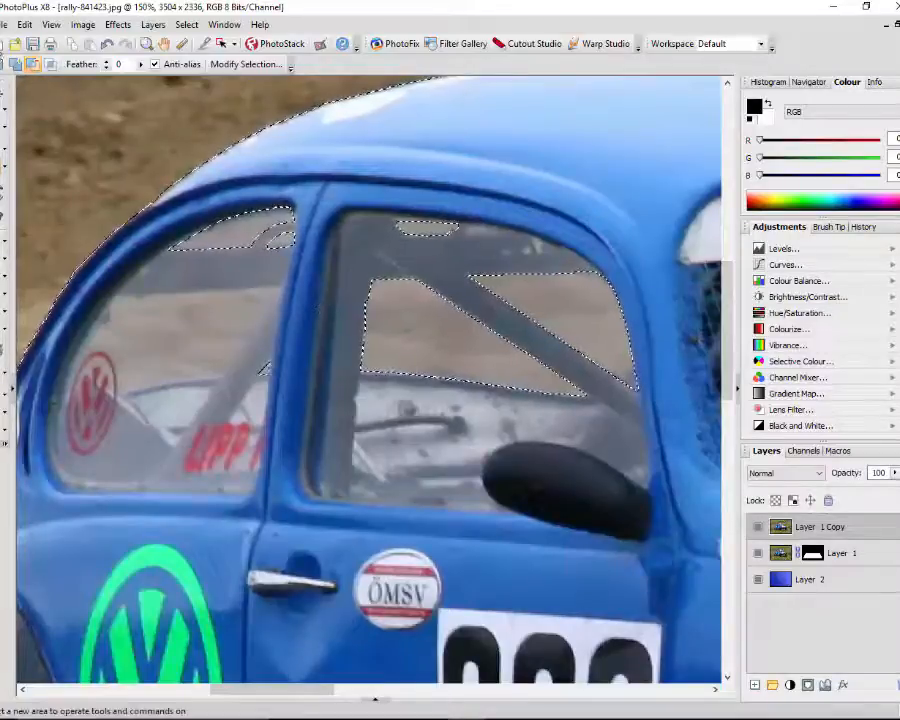
pyautogui.click(33, 66)
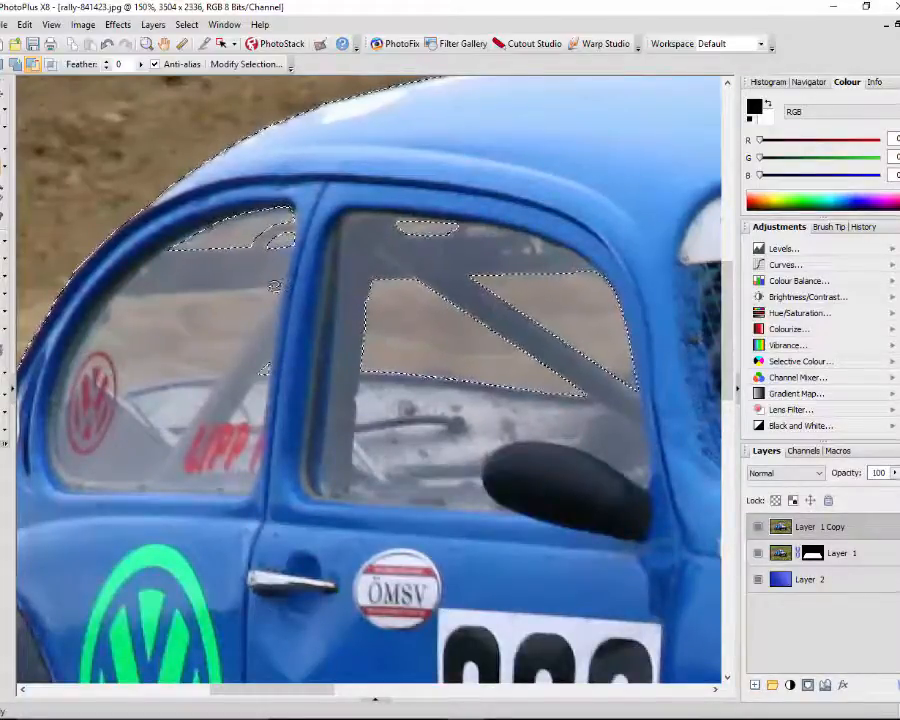
pyautogui.moveTo(273, 288); pyautogui.dragTo(244, 288)
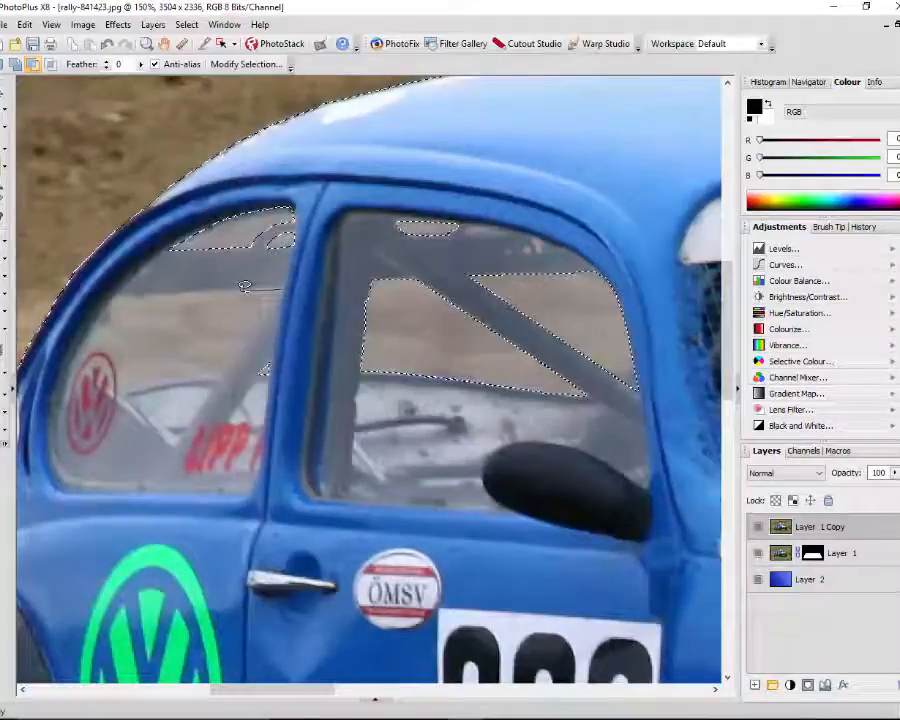
pyautogui.moveTo(244, 284); pyautogui.dragTo(149, 291)
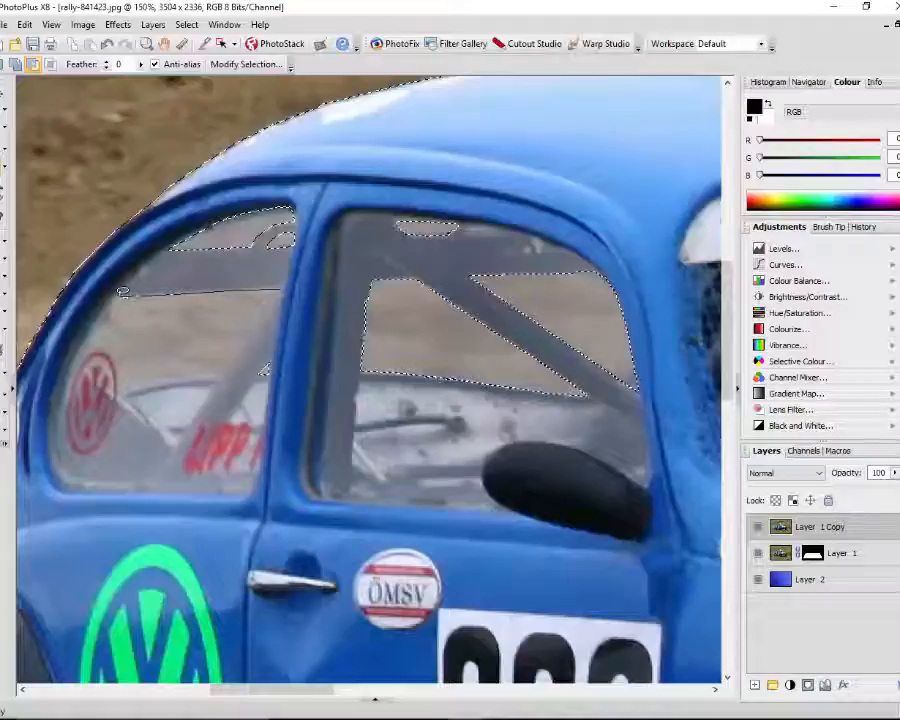
pyautogui.moveTo(113, 298); pyautogui.dragTo(101, 311)
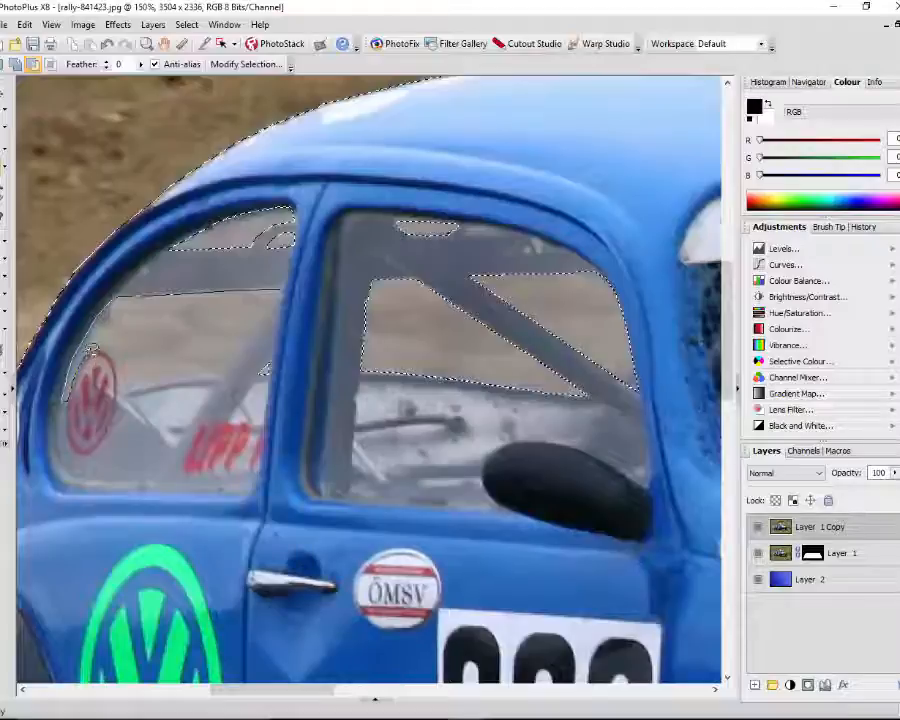
pyautogui.moveTo(91, 351); pyautogui.dragTo(100, 351)
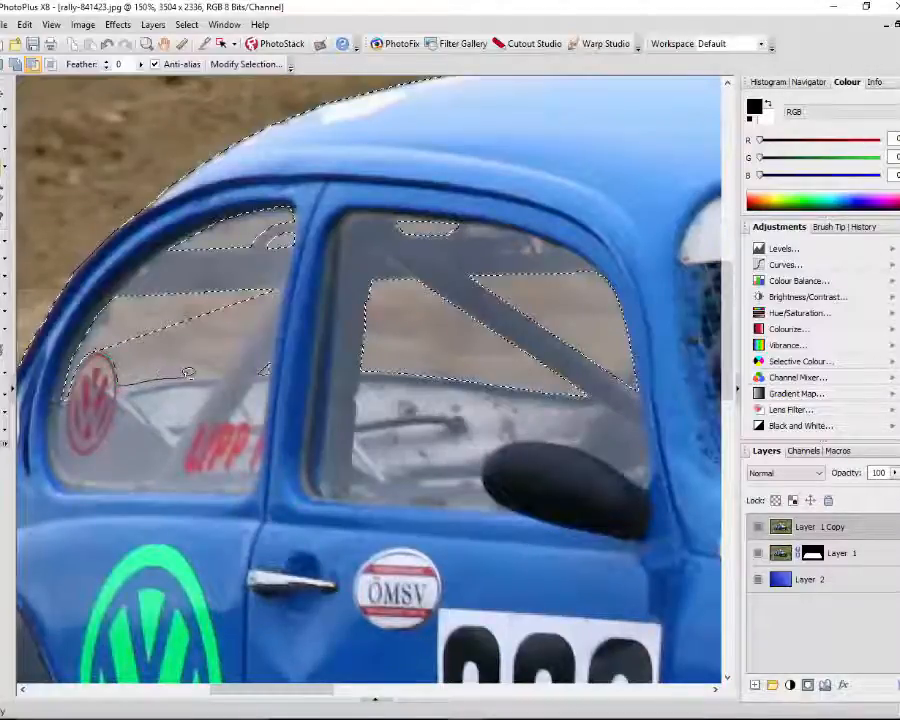
# Step: Subtract the remaining see-through glass in the rear side window, down to the interior panel edge and across to the diagonal roll bar
pyautogui.moveTo(189, 372); pyautogui.dragTo(212, 368)
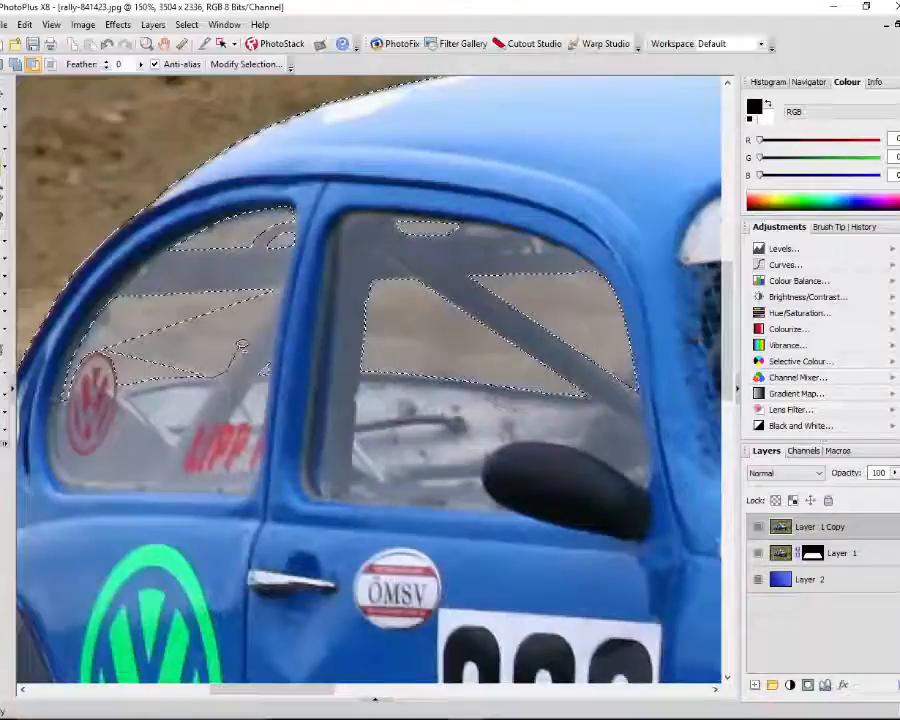
pyautogui.moveTo(246, 344)
pyautogui.mouseDown()
pyautogui.moveTo(277, 287)
pyautogui.moveTo(144, 312)
pyautogui.moveTo(135, 346)
pyautogui.moveTo(158, 373)
pyautogui.mouseUp()
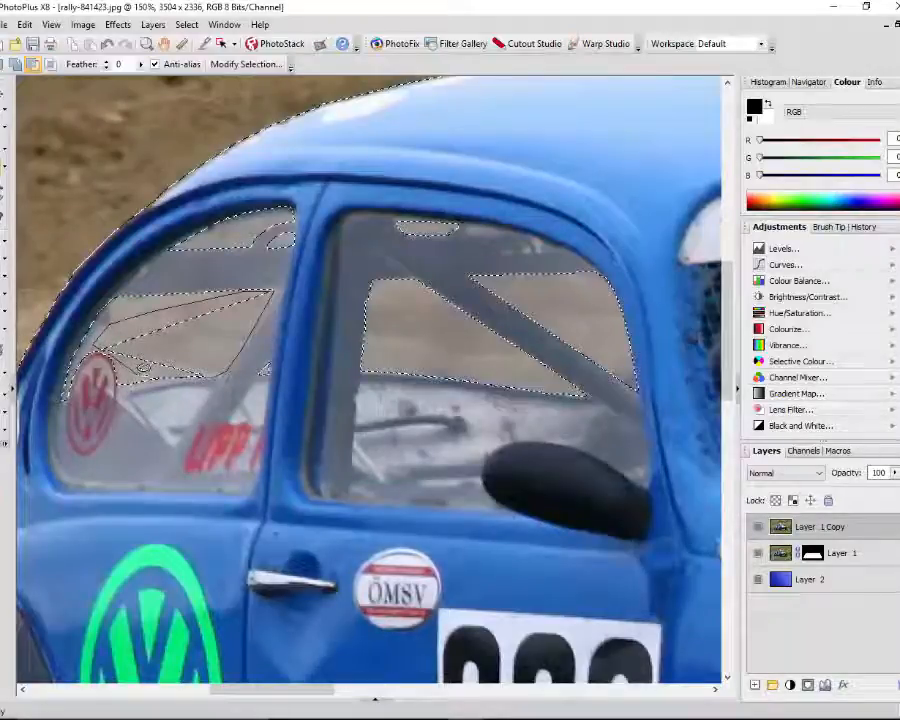
pyautogui.doubleClick(190, 371)
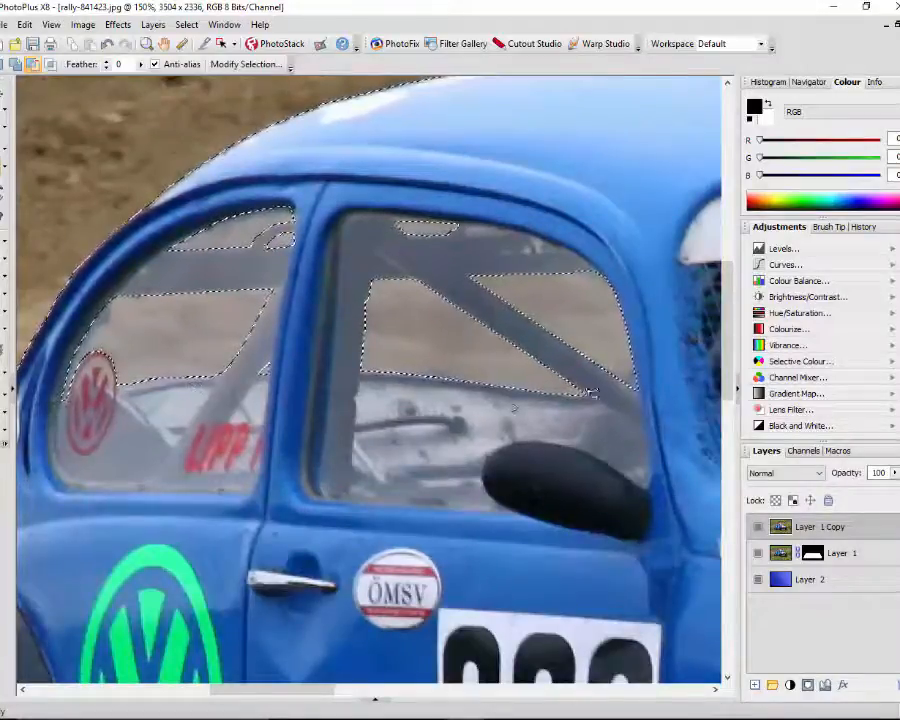
pyautogui.scroll(-1, 588, 395)
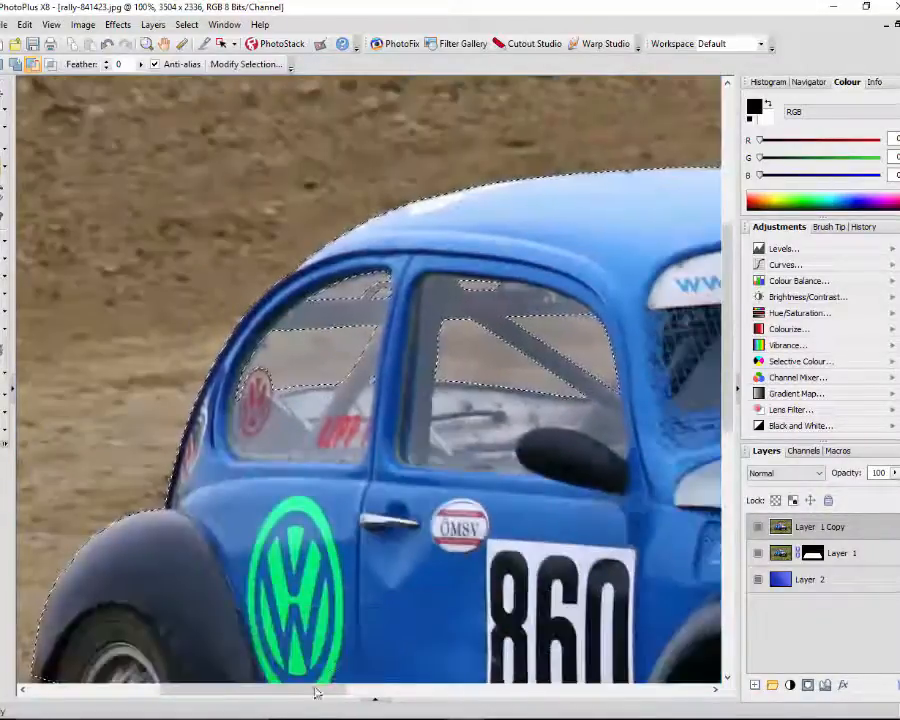
pyautogui.moveTo(306, 690); pyautogui.dragTo(453, 696)
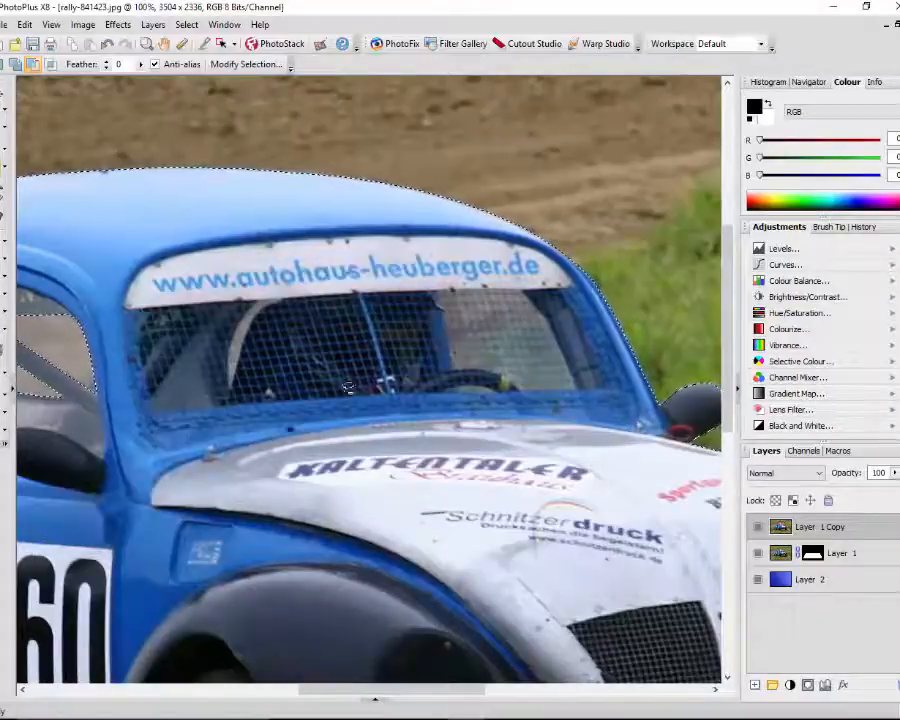
# Step: Feather the car selection by 2
pyautogui.scroll(-3, 300, 416)
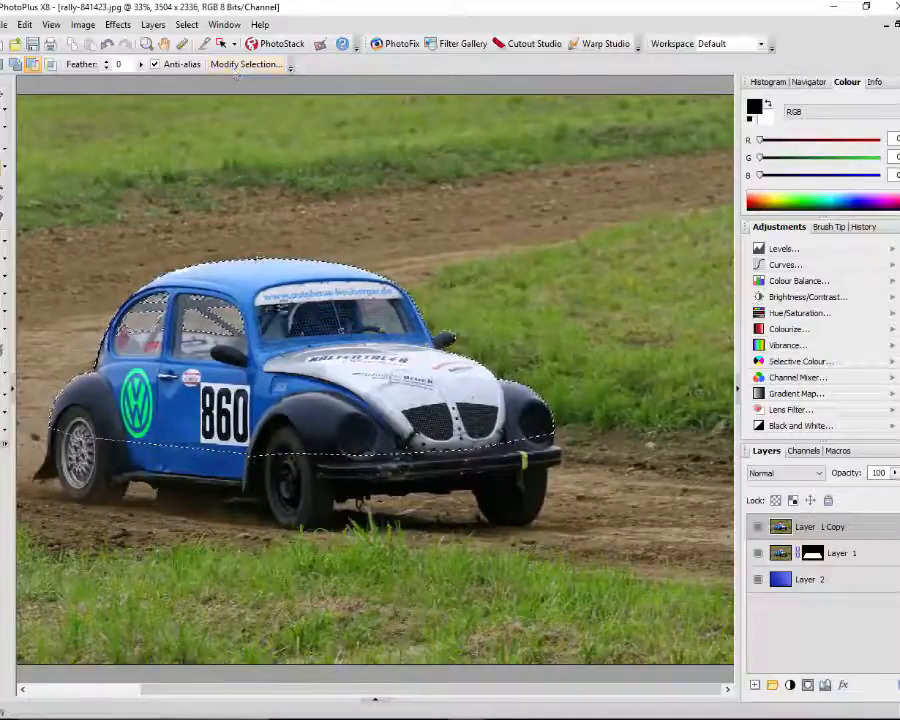
pyautogui.click(250, 64)
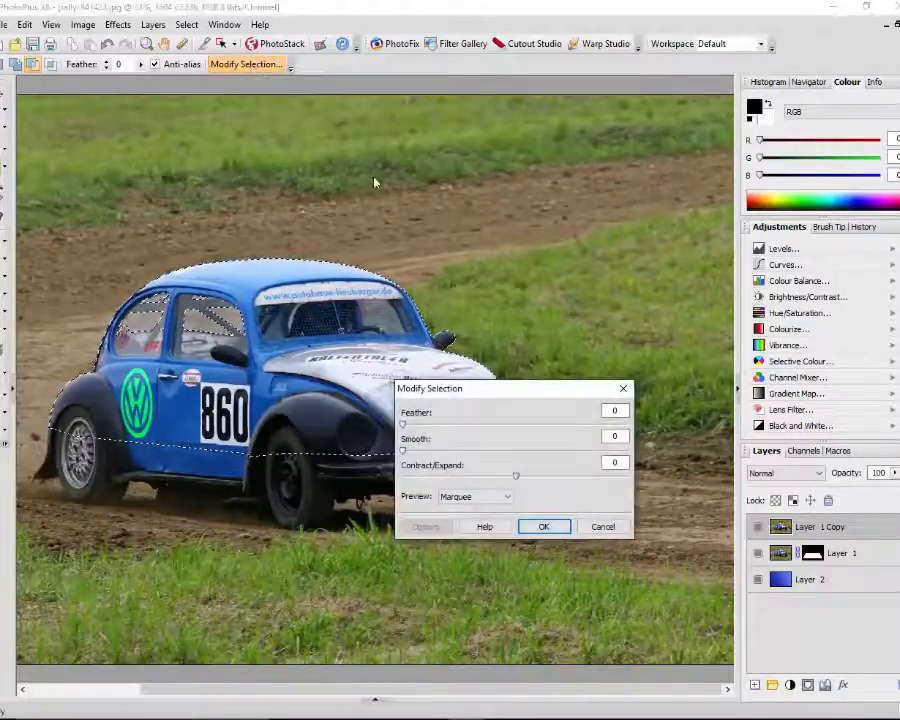
pyautogui.click(614, 409)
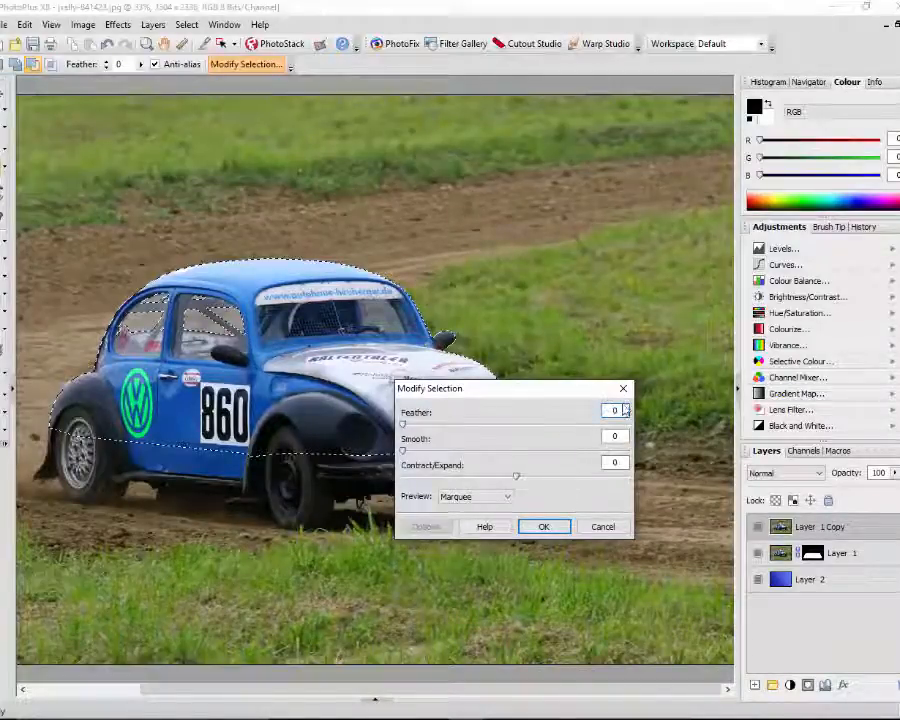
pyautogui.doubleClick(615, 409)
pyautogui.write('2')
pyautogui.click(560, 529)
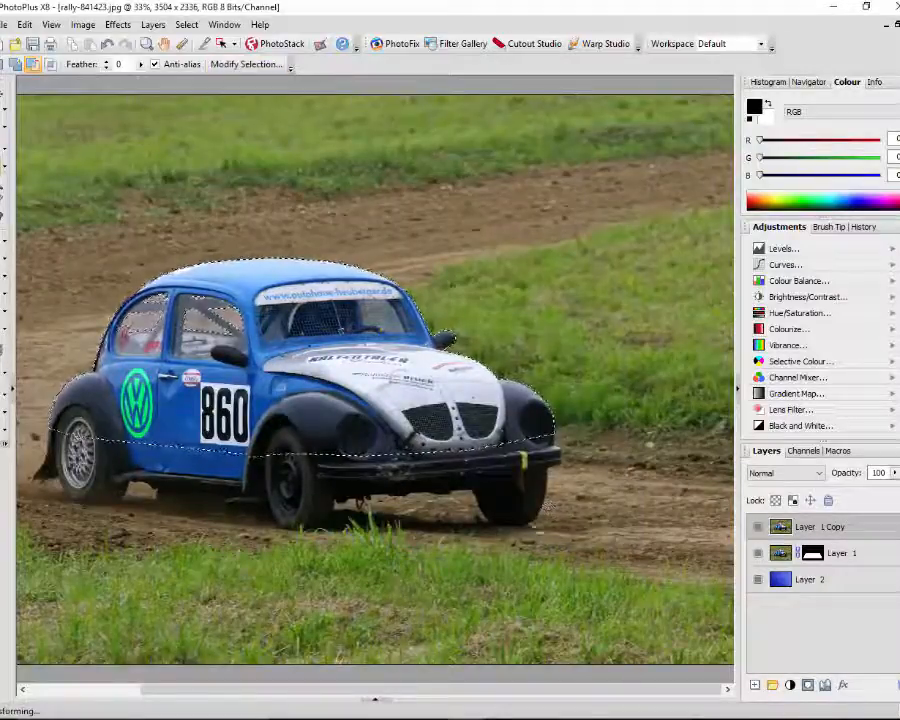
# Step: Add a layer mask to Layer 1 Copy from the car selection and deselect
pyautogui.hotkey('ctrl', '-')
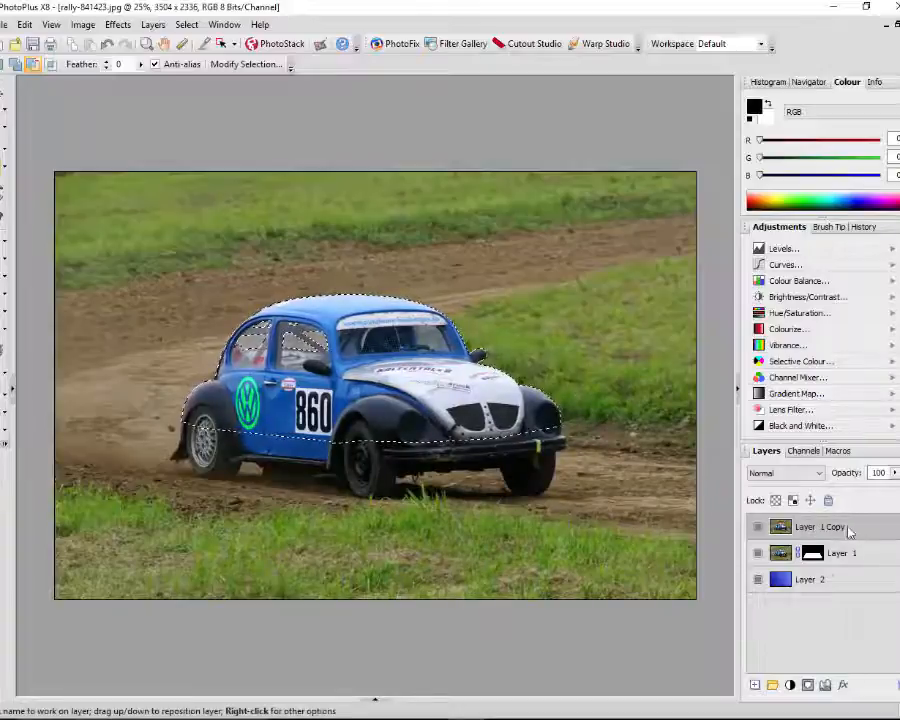
pyautogui.click(807, 685)
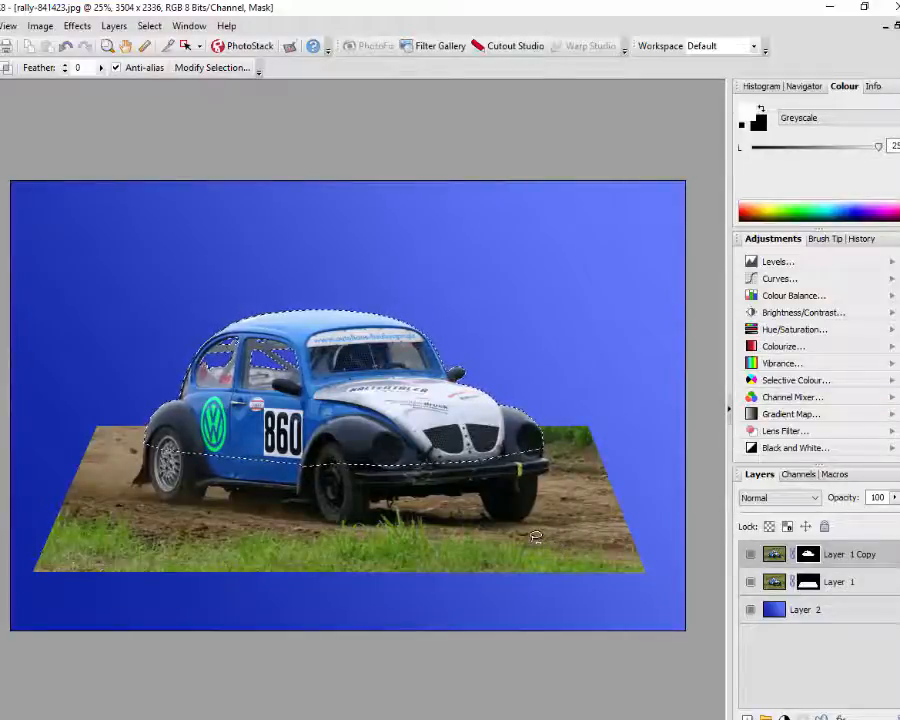
pyautogui.hotkey('ctrl', 'd')
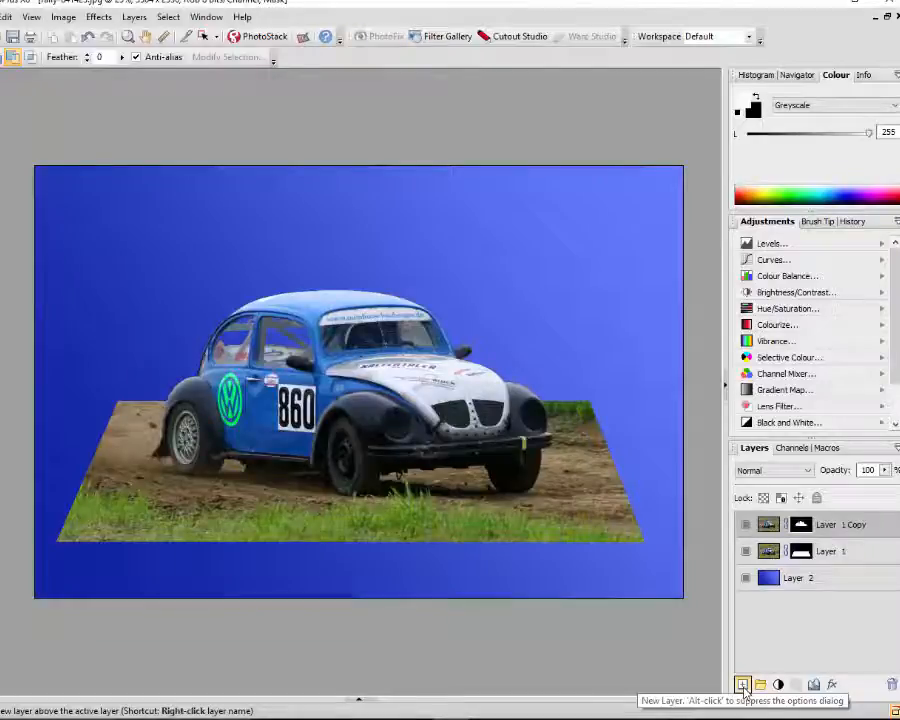
# Step: Create an empty layer above Layer 1 Copy and load Layer 1's frame-shaped mask as a selection, keeping the new layer active
pyautogui.click(743, 686)
pyautogui.click(544, 343)
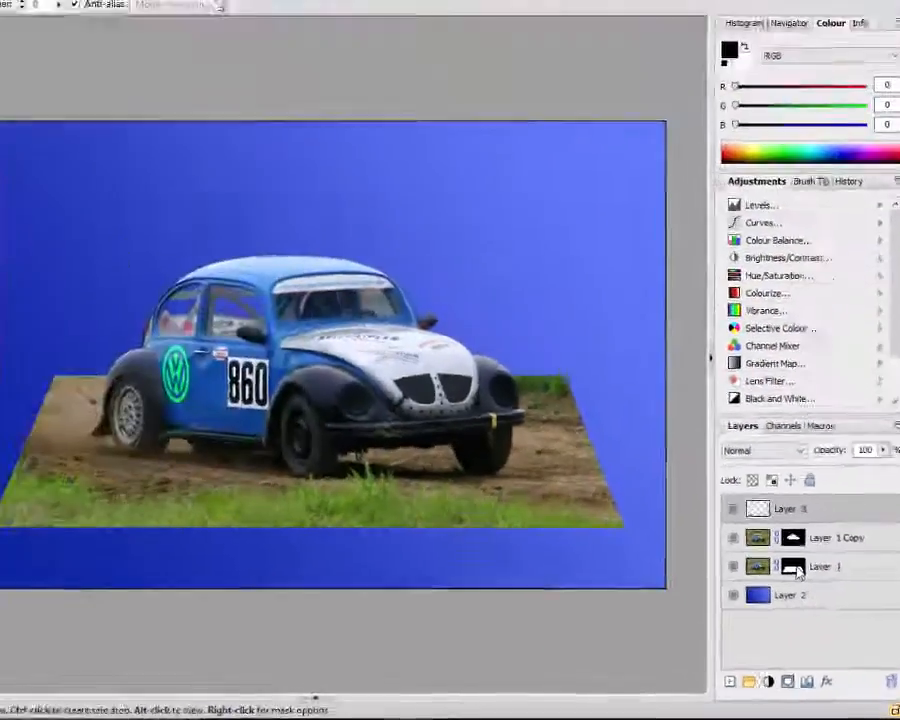
pyautogui.keyDown('ctrl'); pyautogui.click(672, 388); pyautogui.keyUp('ctrl')
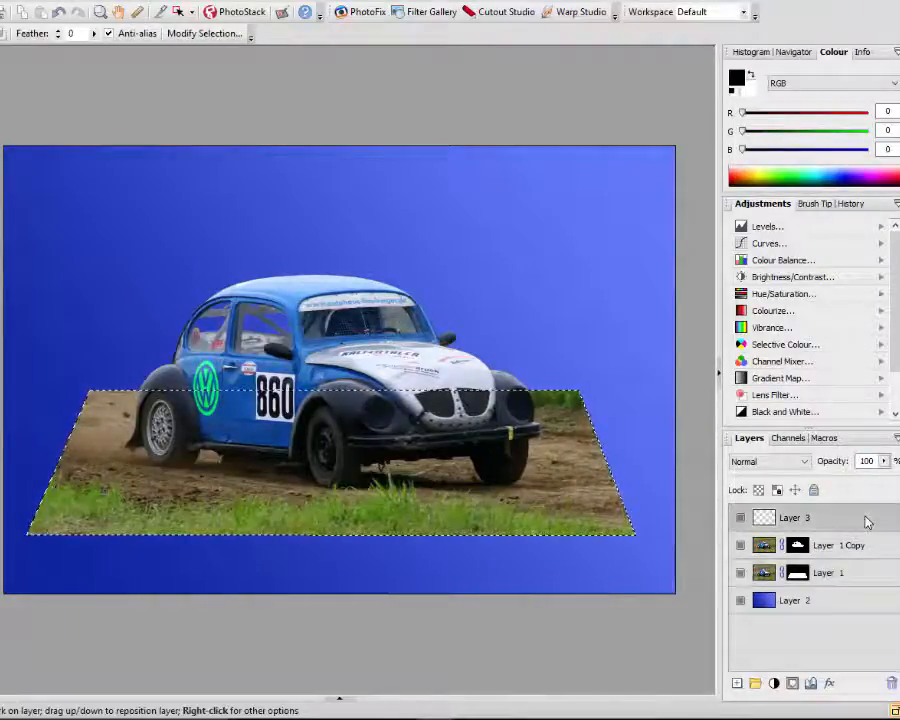
pyautogui.click(832, 516)
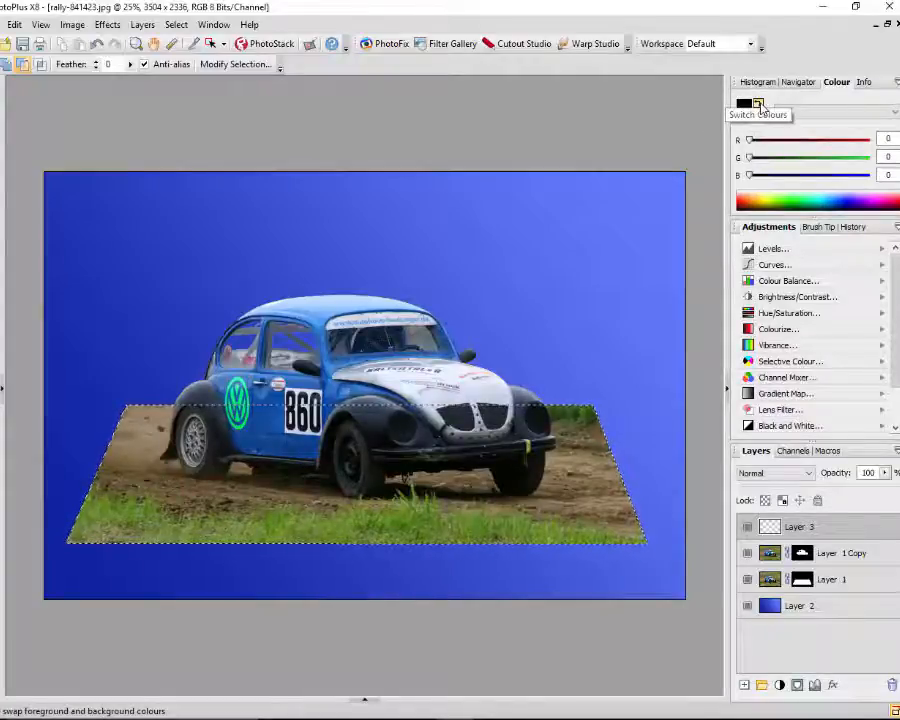
# Step: Outline the frame selection on Layer 3 in white, width 45, aligned Inside, and deselect
pyautogui.click(759, 106)
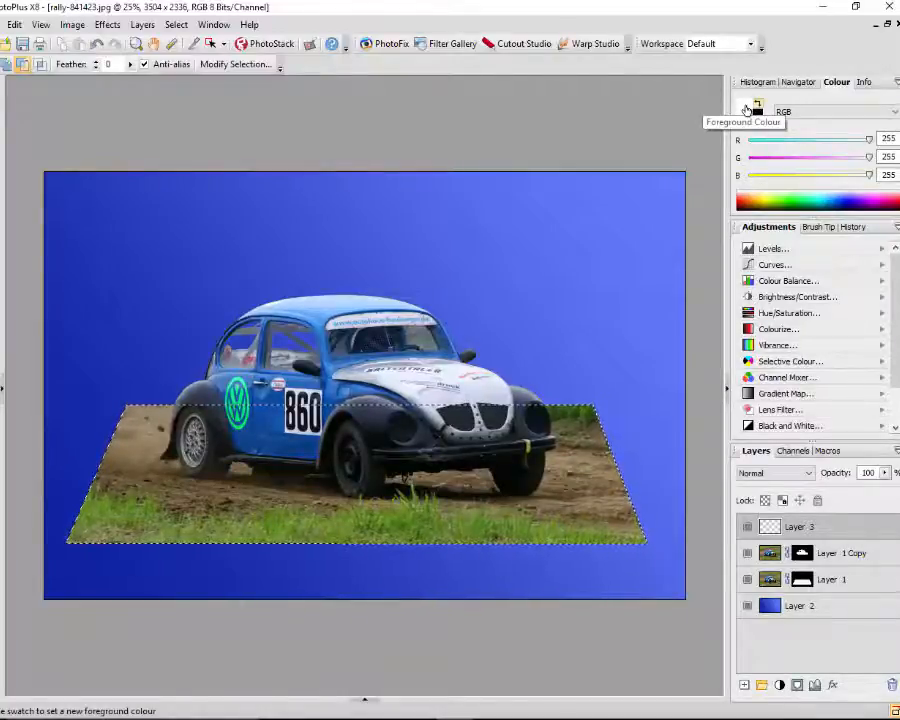
pyautogui.click(746, 110)
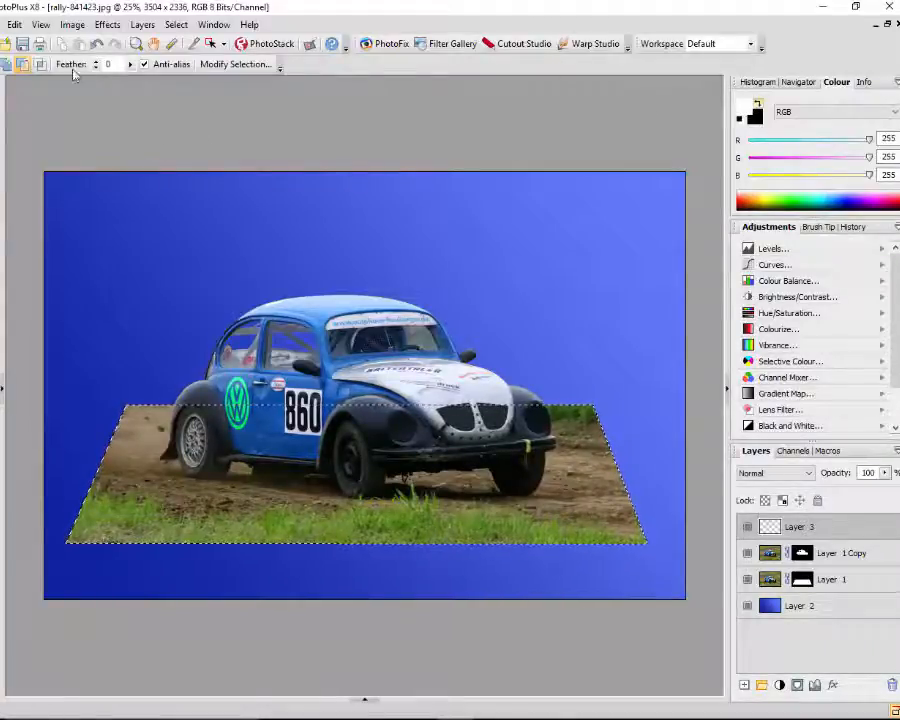
pyautogui.click(15, 25)
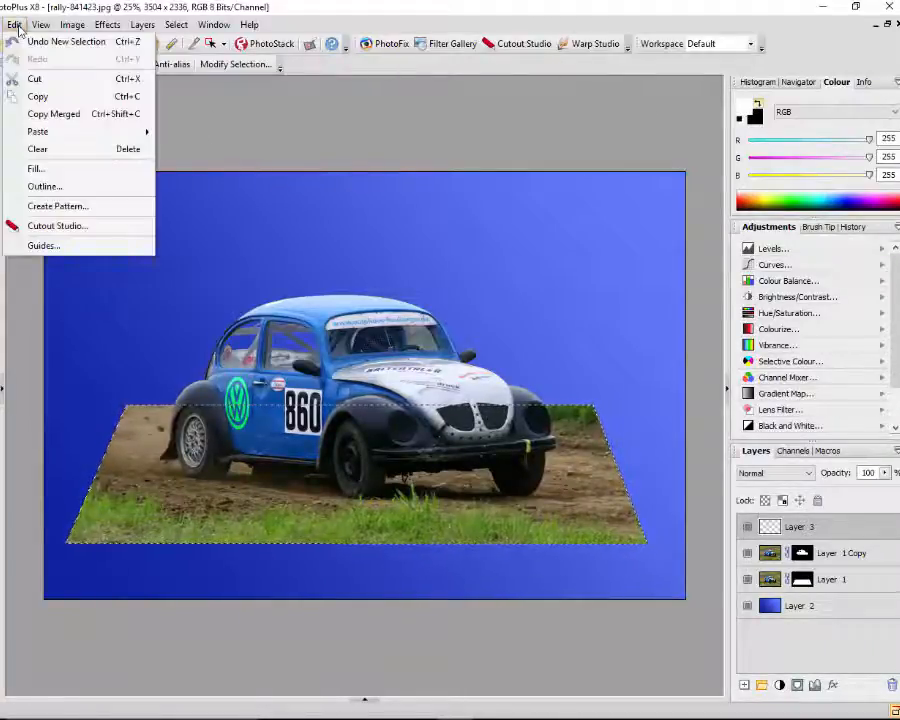
pyautogui.click(42, 188)
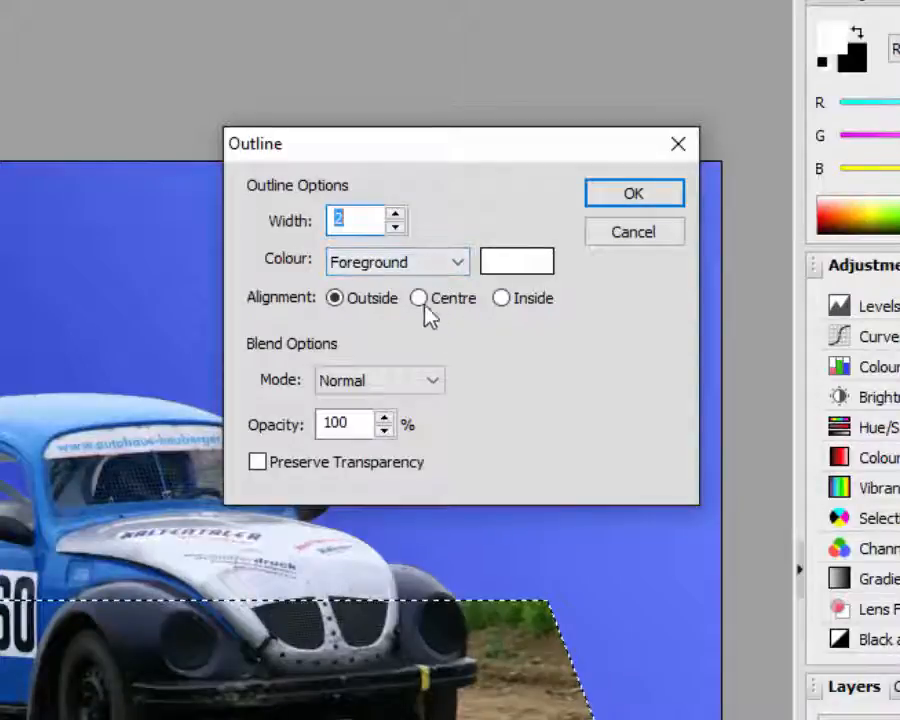
pyautogui.click(501, 300)
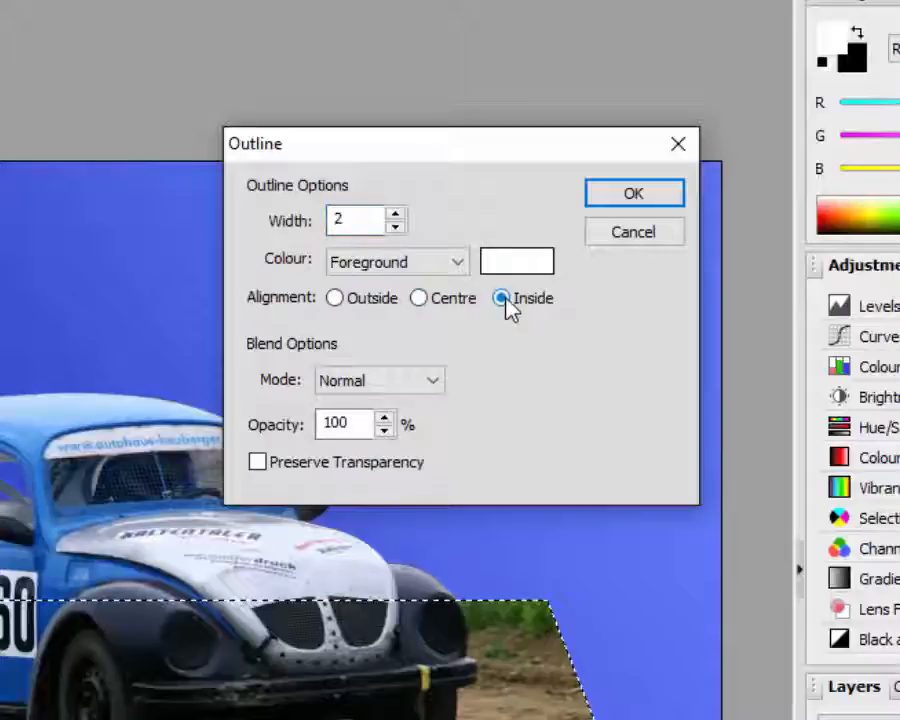
pyautogui.doubleClick(345, 218)
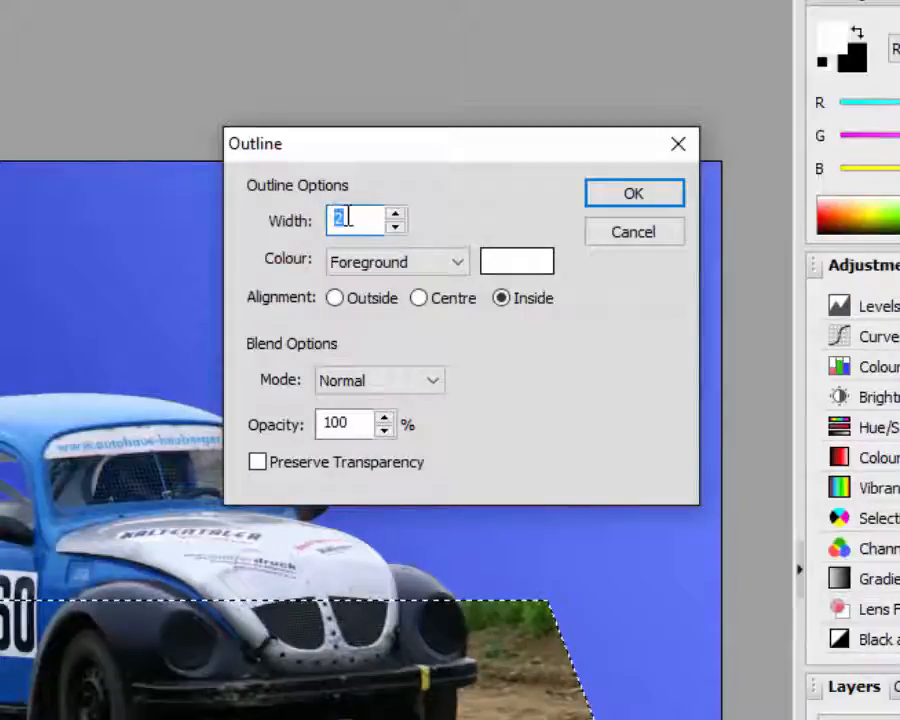
pyautogui.write('4')
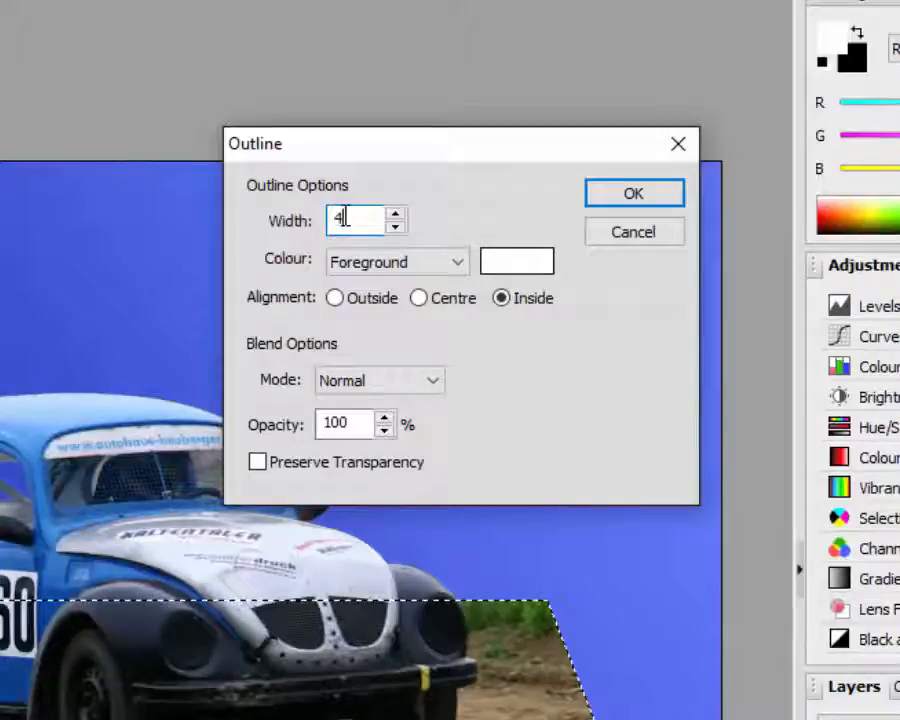
pyautogui.write('5')
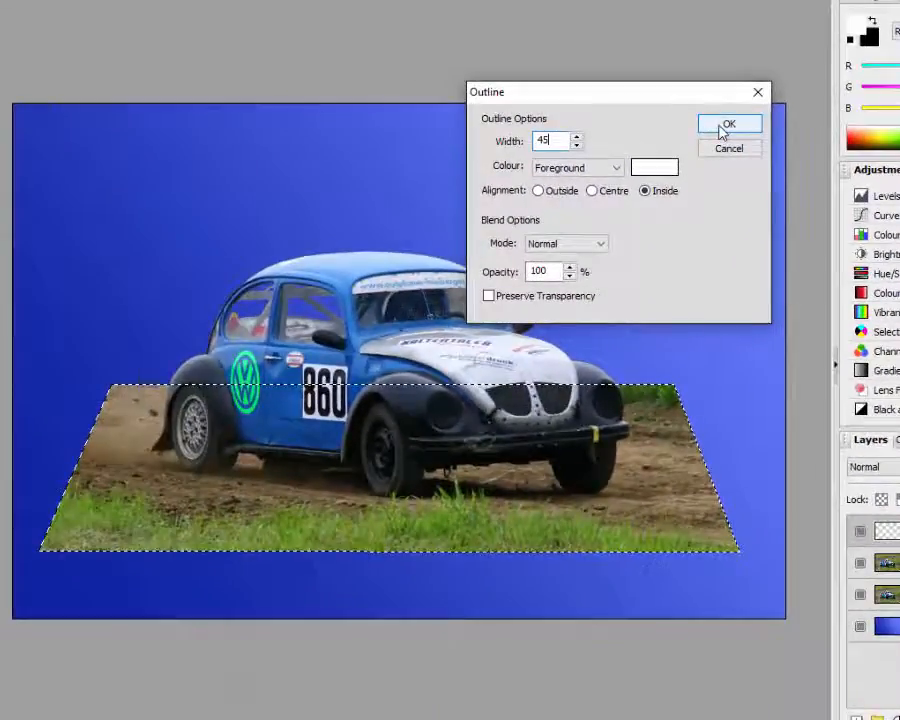
pyautogui.click(724, 127)
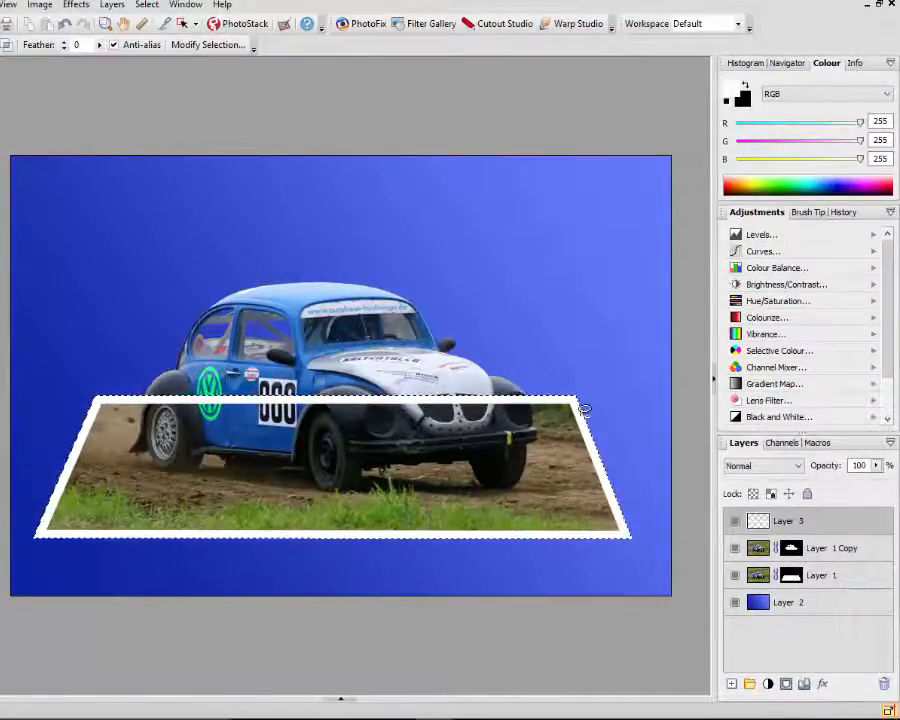
pyautogui.hotkey('ctrl', 'd')
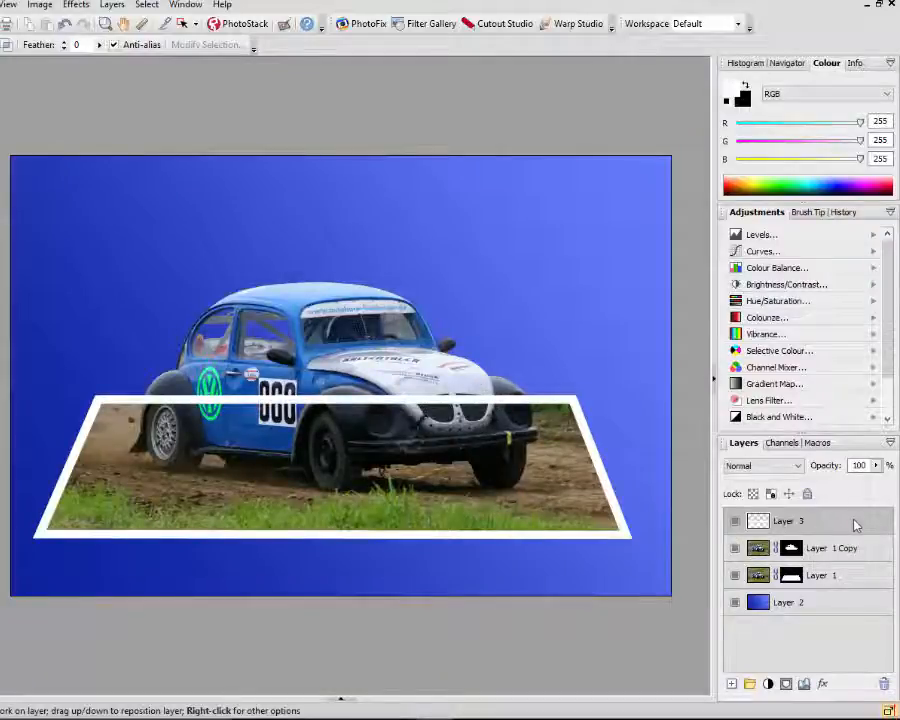
# Step: Move the white frame on Layer 3 beneath Layer 1 Copy so the car overlaps it
pyautogui.moveTo(864, 524); pyautogui.dragTo(868, 561)
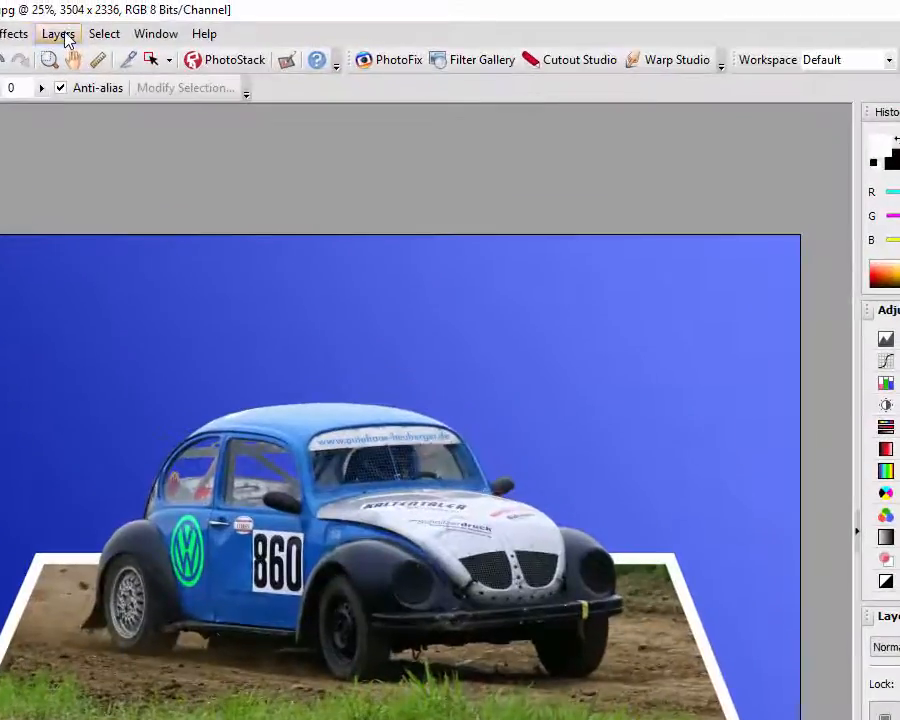
pyautogui.click(74, 30)
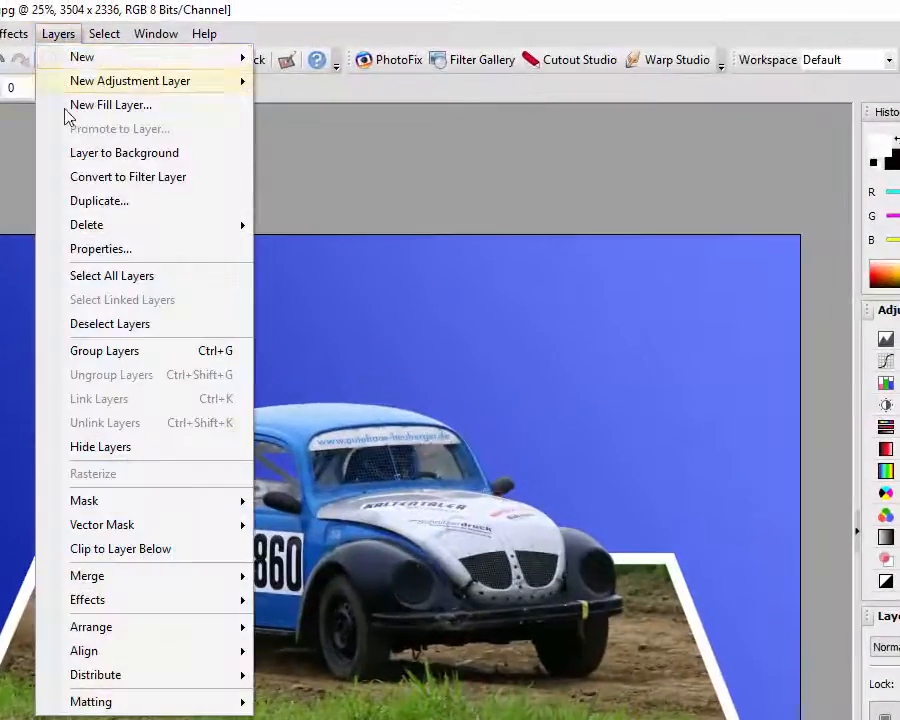
pyautogui.moveTo(131, 497)
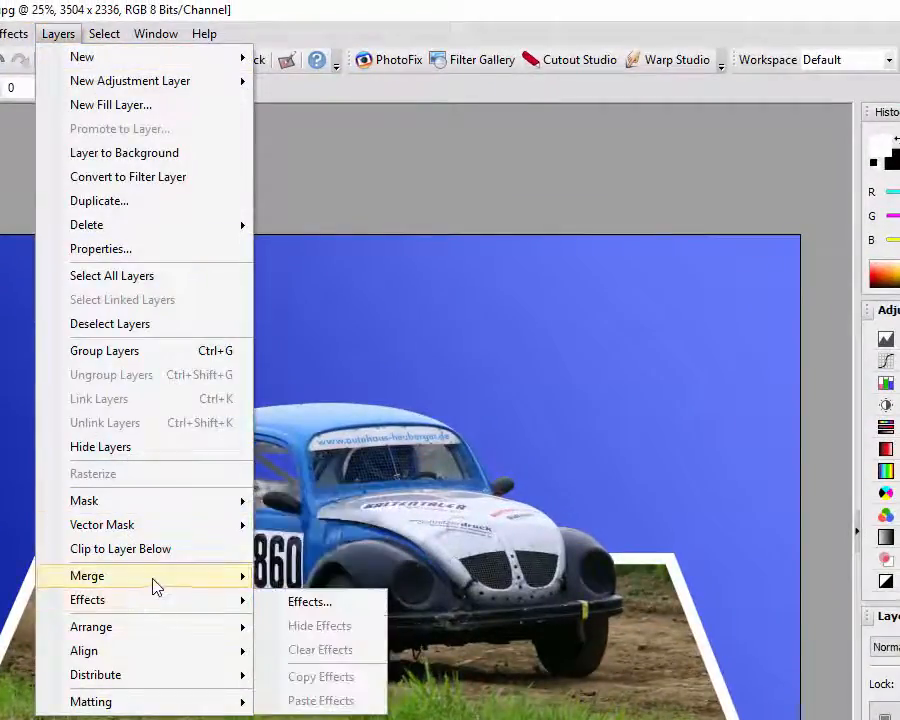
pyautogui.click(380, 27)
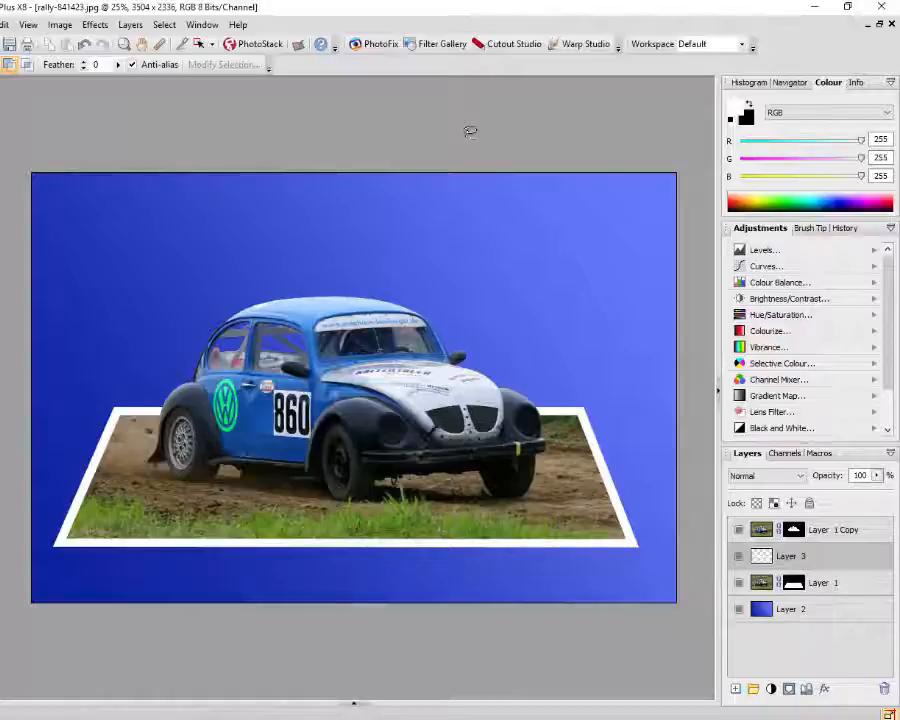
# Step: Merge Layer 1 Copy, Layer 3 and Layer 1 into one layer and move it up and slightly right over the gradient
pyautogui.keyDown('ctrl'); pyautogui.click(866, 530); pyautogui.keyUp('ctrl')
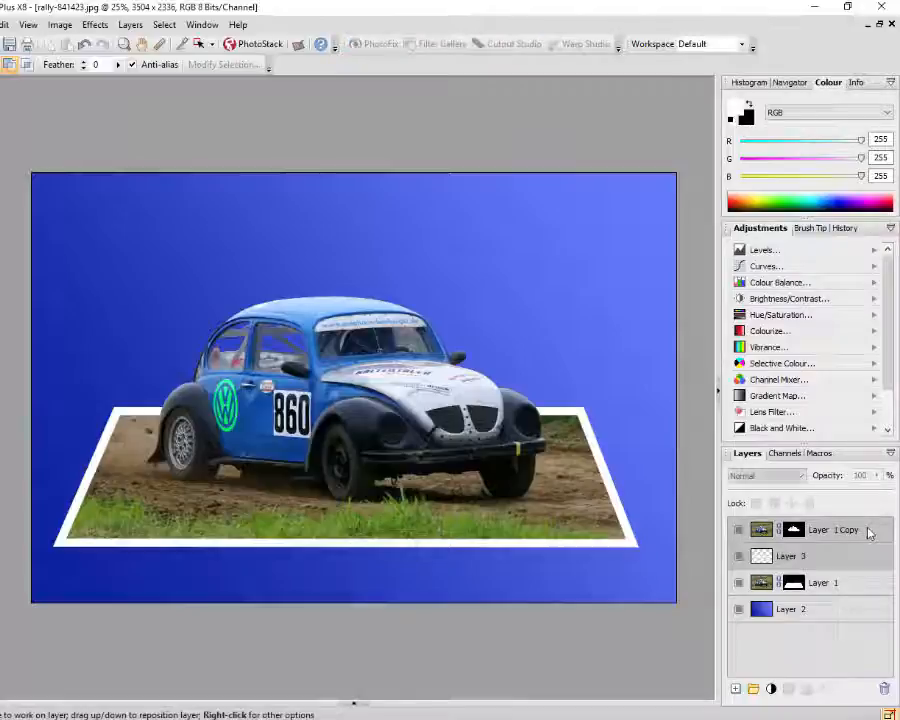
pyautogui.keyDown('ctrl'); pyautogui.click(866, 581); pyautogui.keyUp('ctrl')
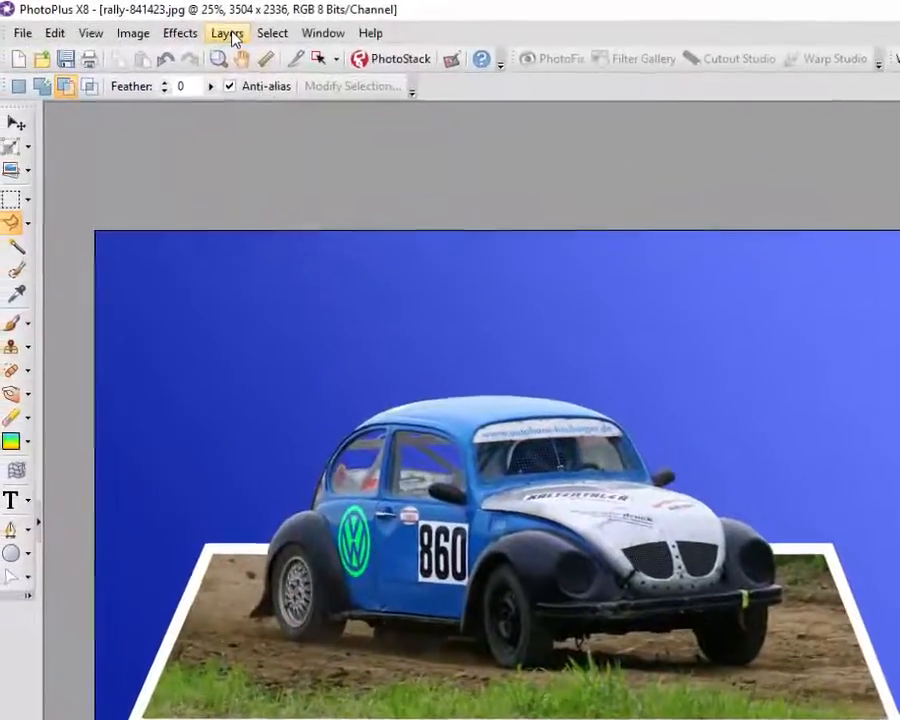
pyautogui.click(178, 30)
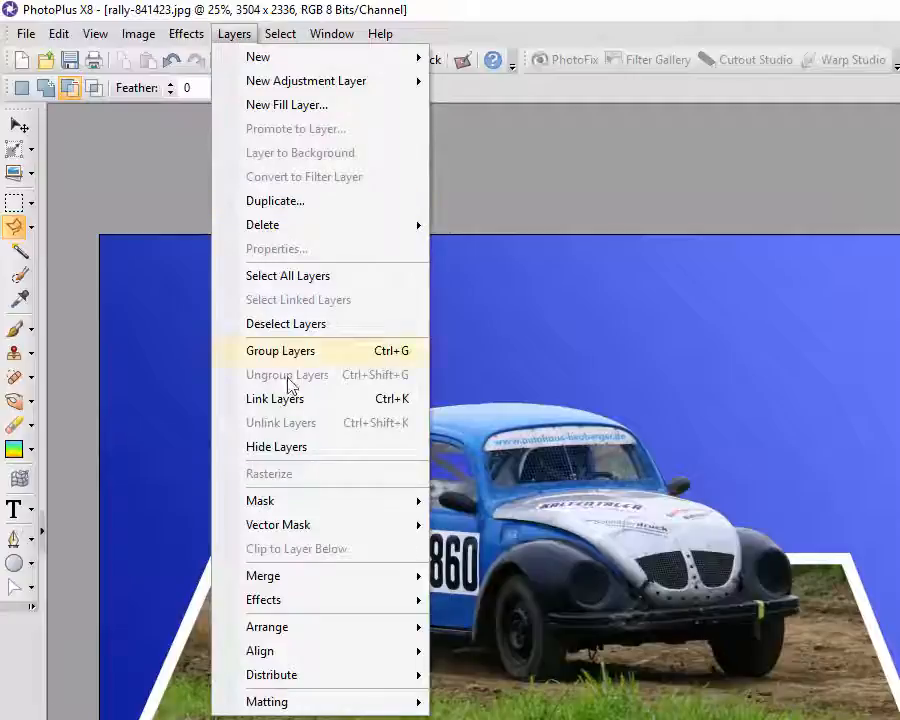
pyautogui.moveTo(372, 580)
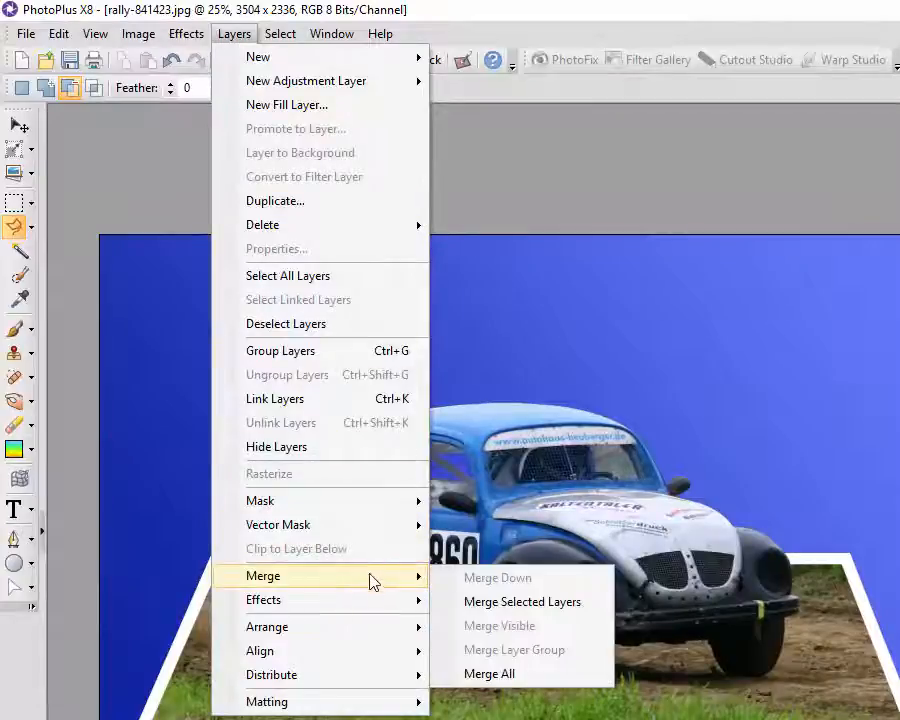
pyautogui.click(550, 603)
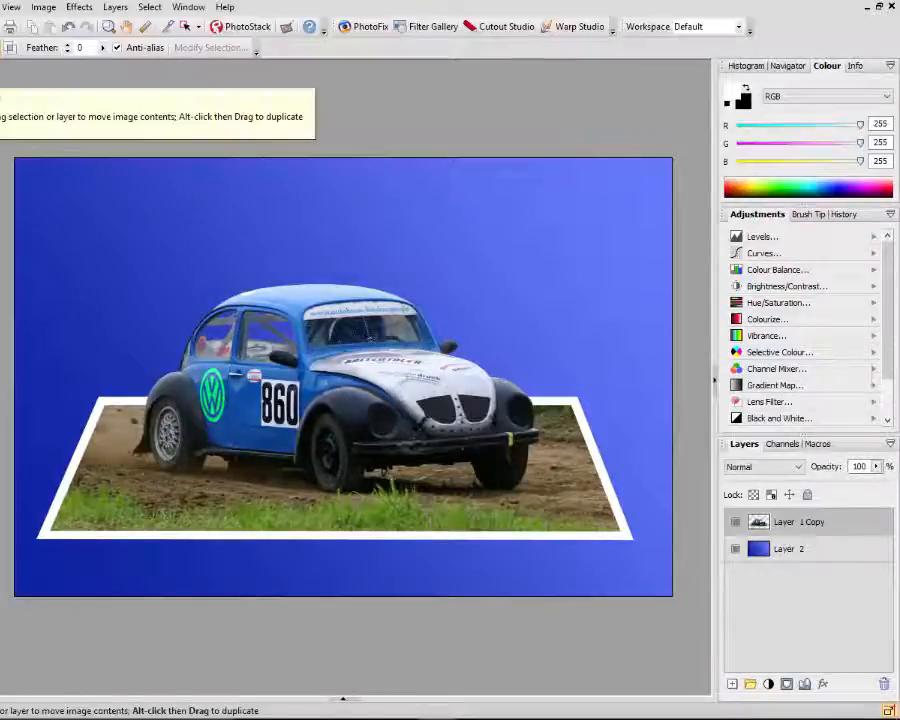
pyautogui.click(11, 88)
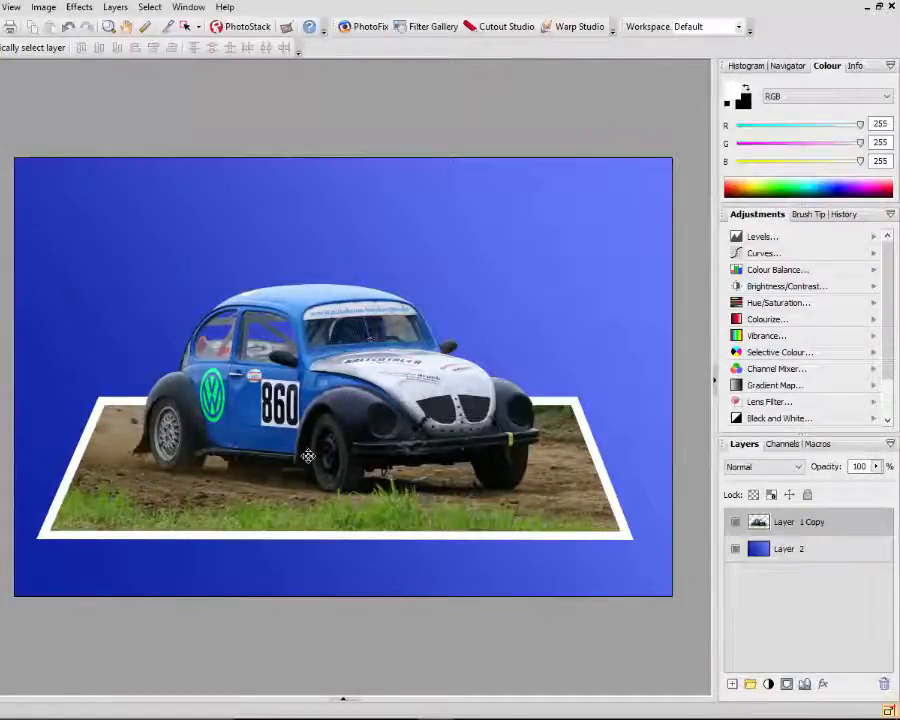
pyautogui.moveTo(311, 456); pyautogui.dragTo(340, 411)
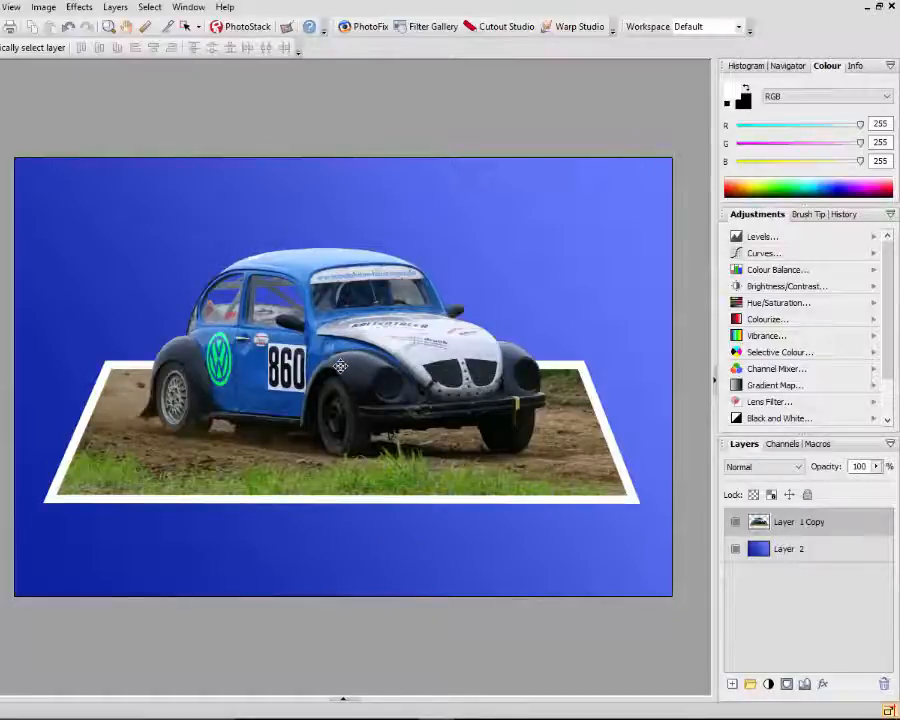
# Step: Duplicate the merged car-and-frame layer and make the original beneath the duplicate active
pyautogui.rightClick(819, 527)
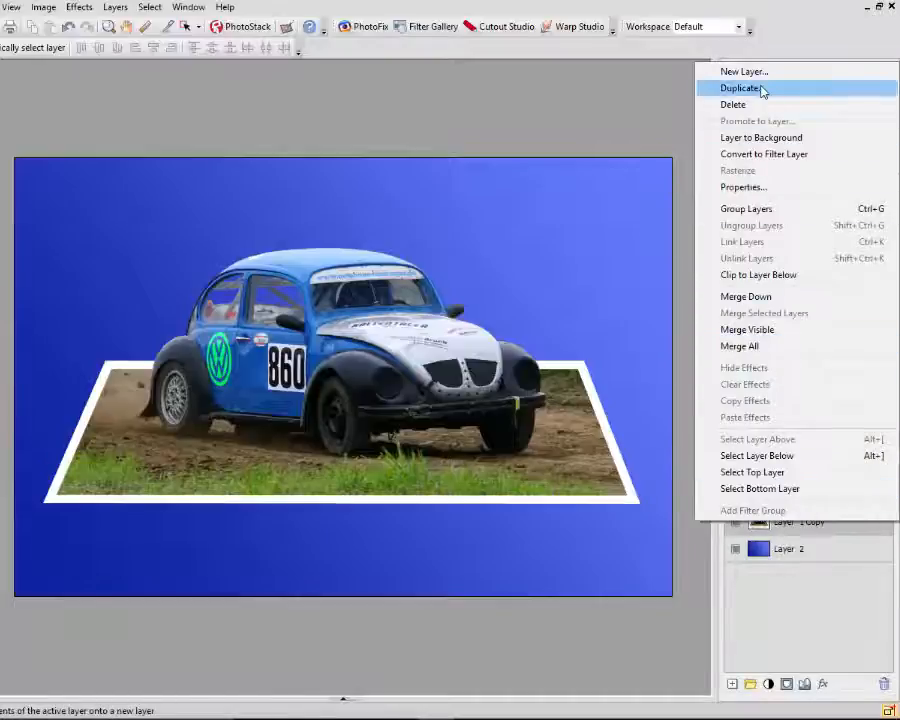
pyautogui.click(762, 90)
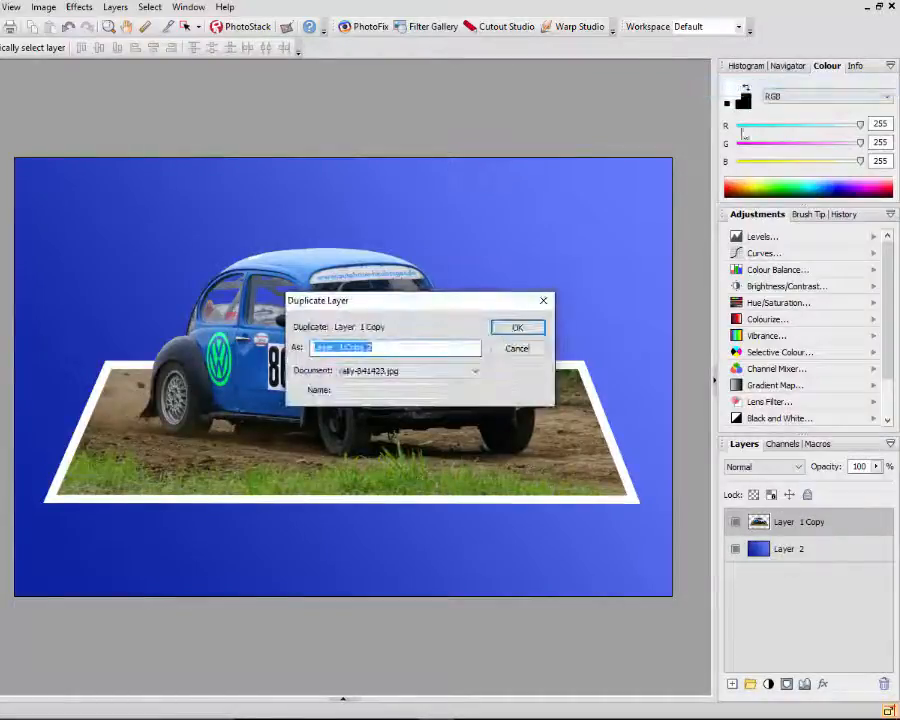
pyautogui.click(517, 328)
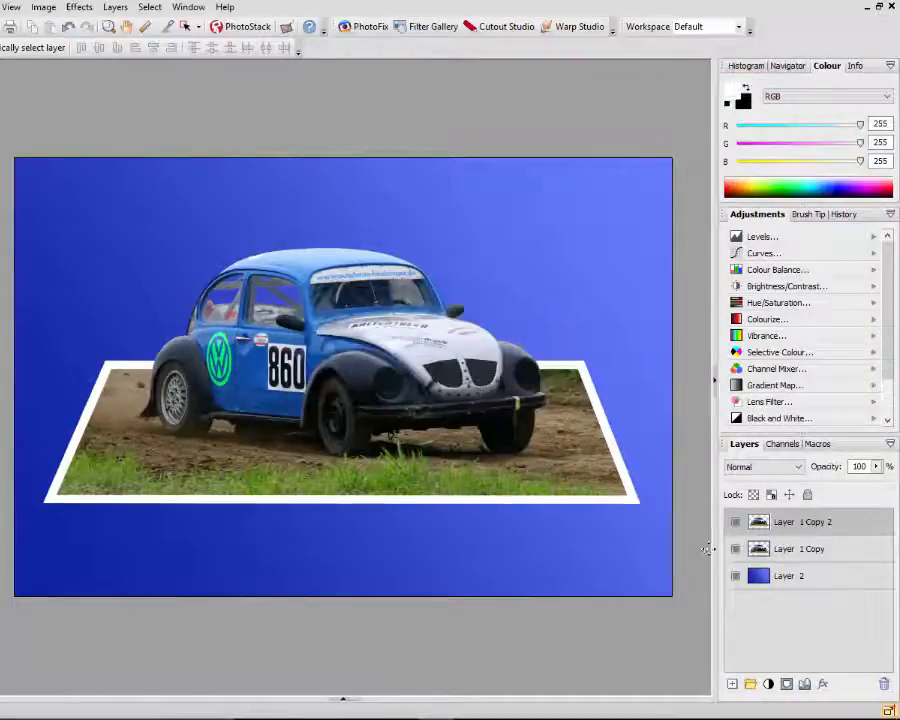
pyautogui.click(818, 550)
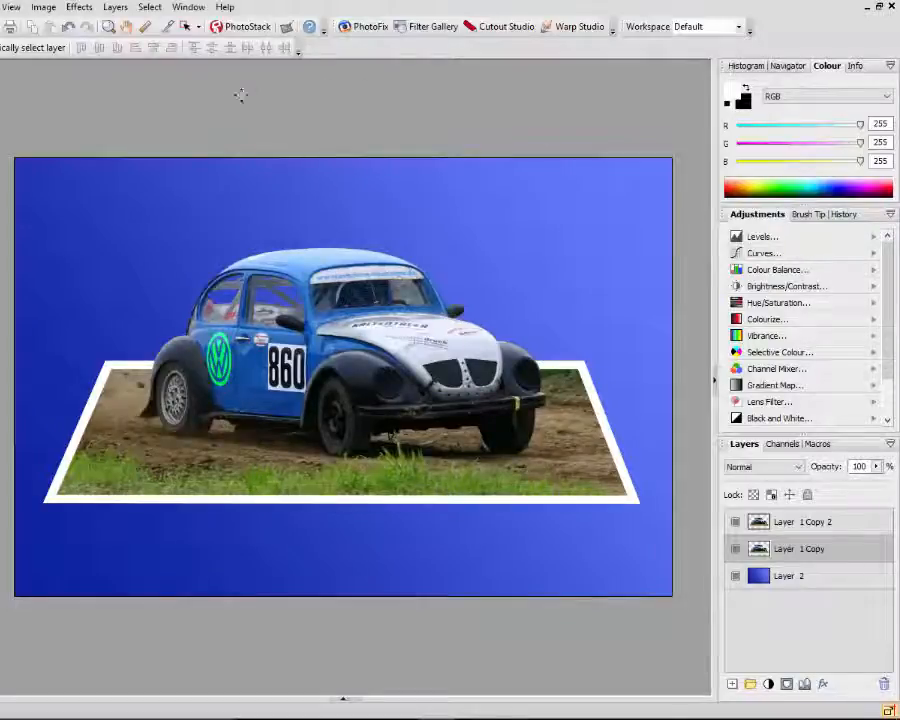
# Step: Display the Layer Effects tab and show its Shadows category of presets
pyautogui.click(191, 8)
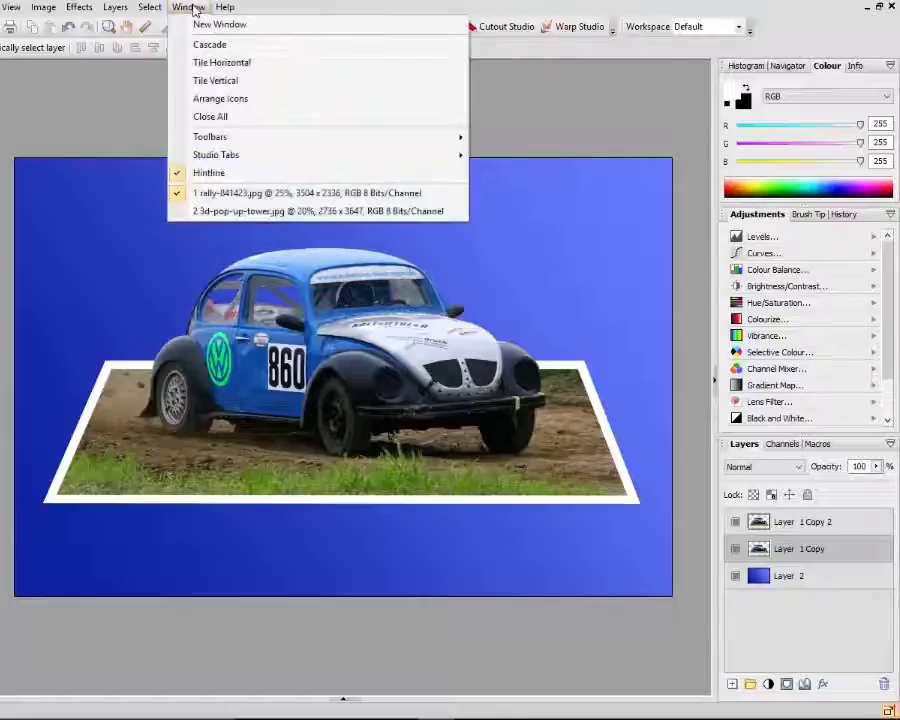
pyautogui.moveTo(318, 161)
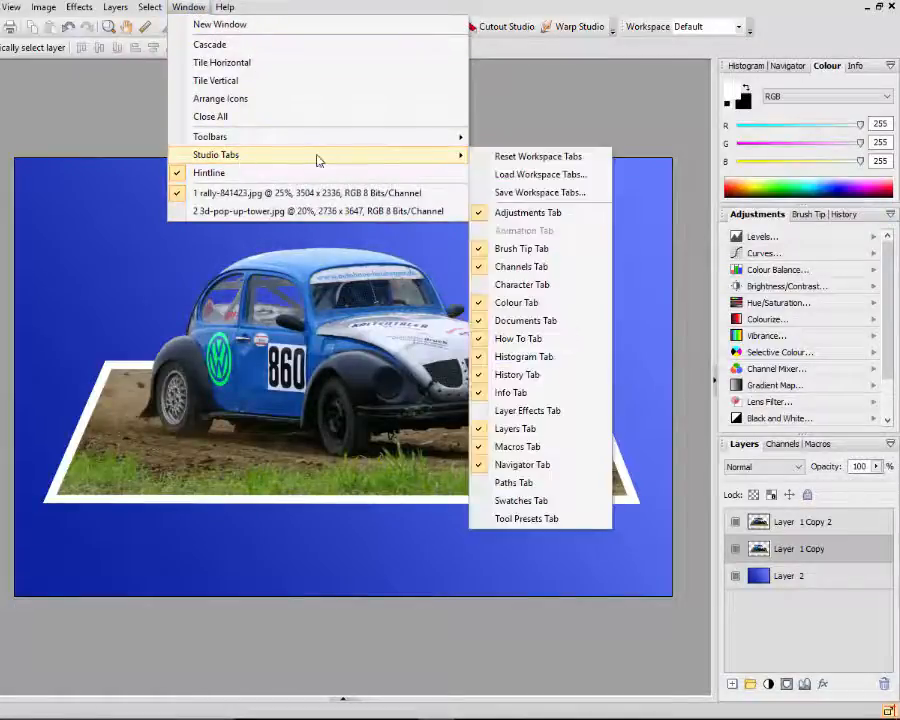
pyautogui.click(555, 414)
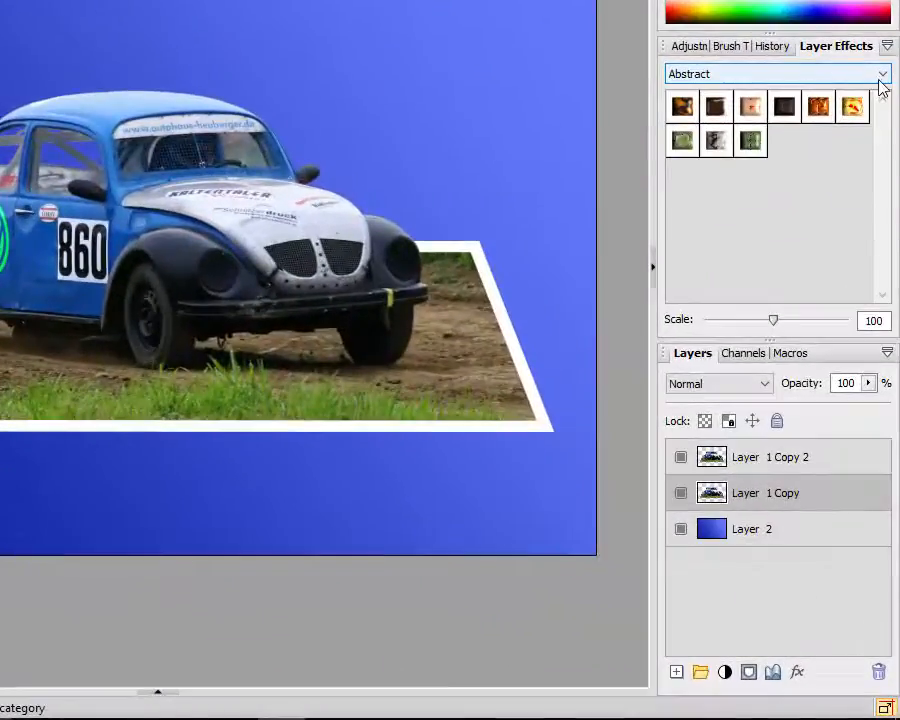
pyautogui.click(884, 76)
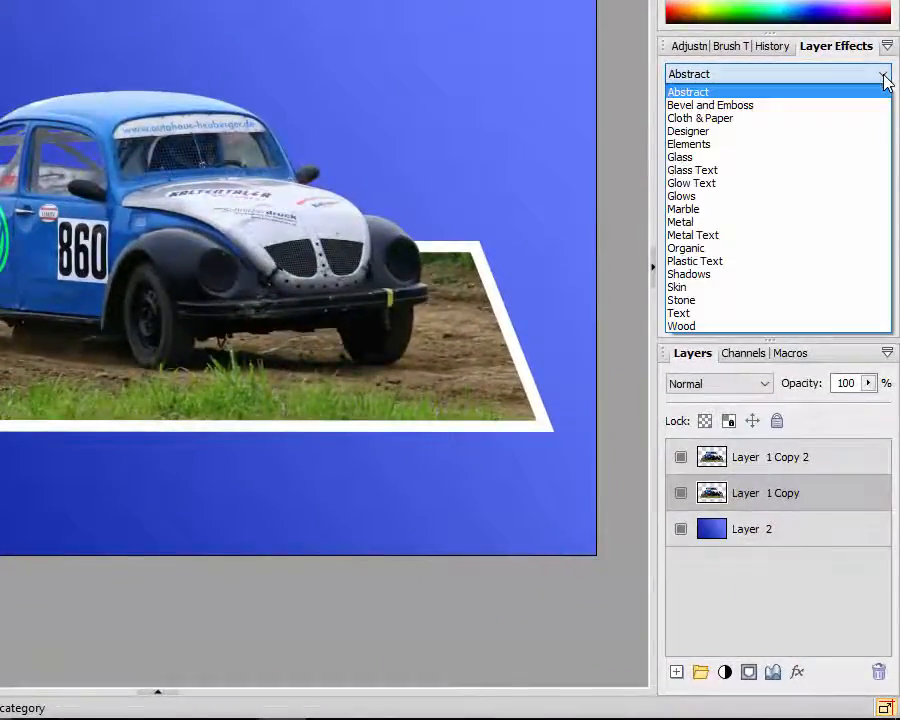
pyautogui.click(766, 279)
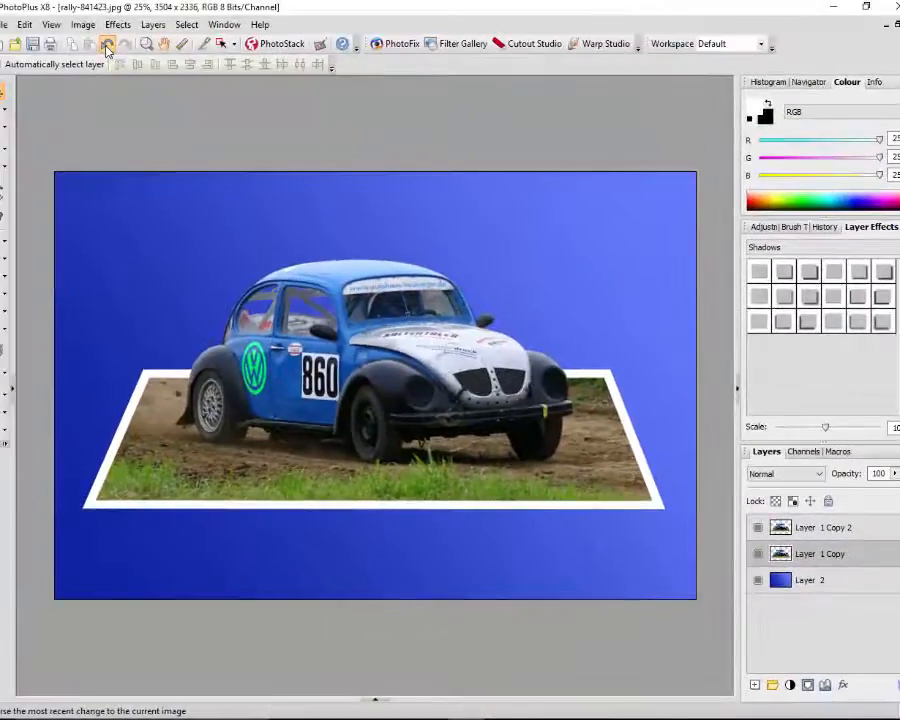
# Step: Undo the duplication and last move of the merged layer, and reposition it up and slightly right over the gradient
pyautogui.click(107, 45)
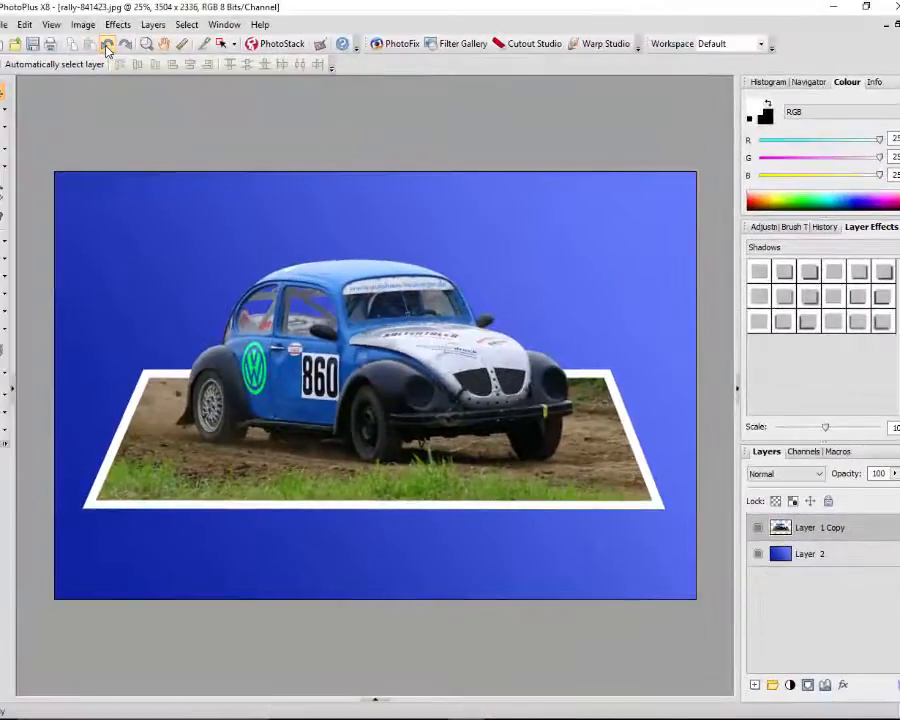
pyautogui.click(107, 45)
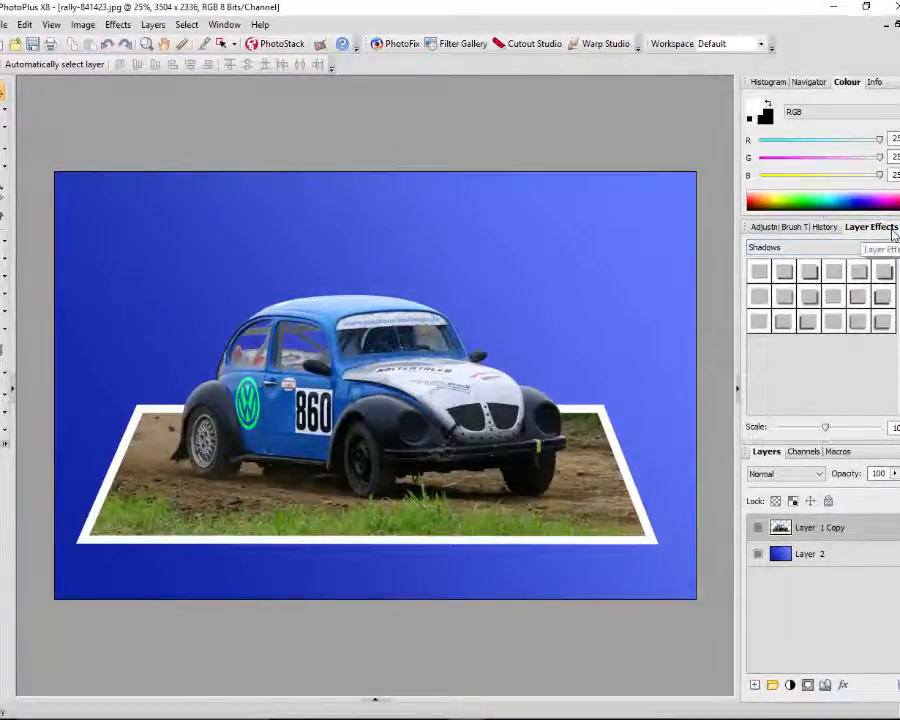
pyautogui.click(762, 229)
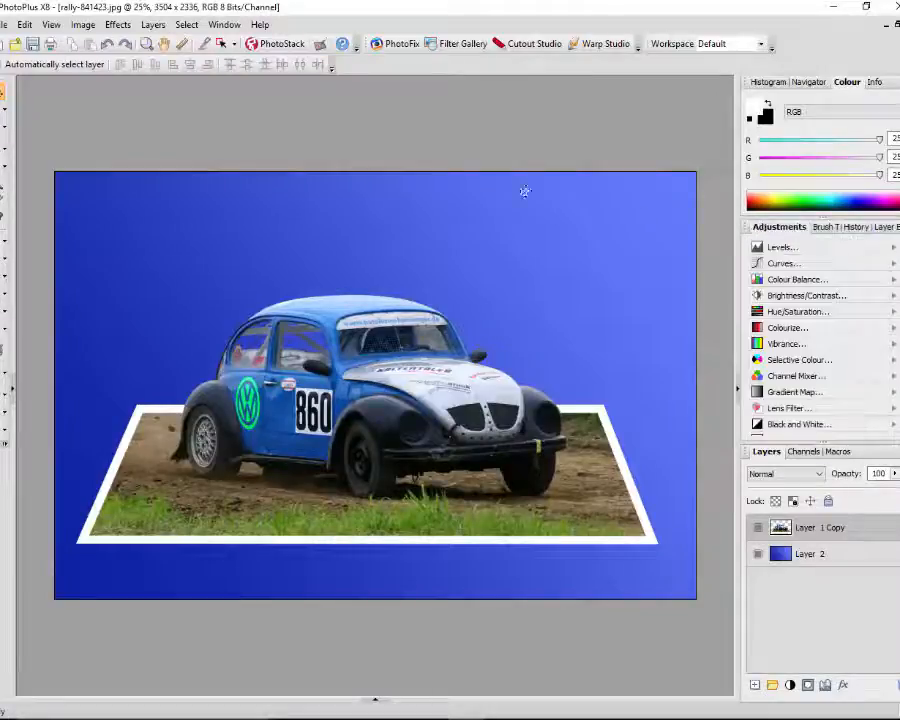
pyautogui.moveTo(374, 440); pyautogui.dragTo(384, 414)
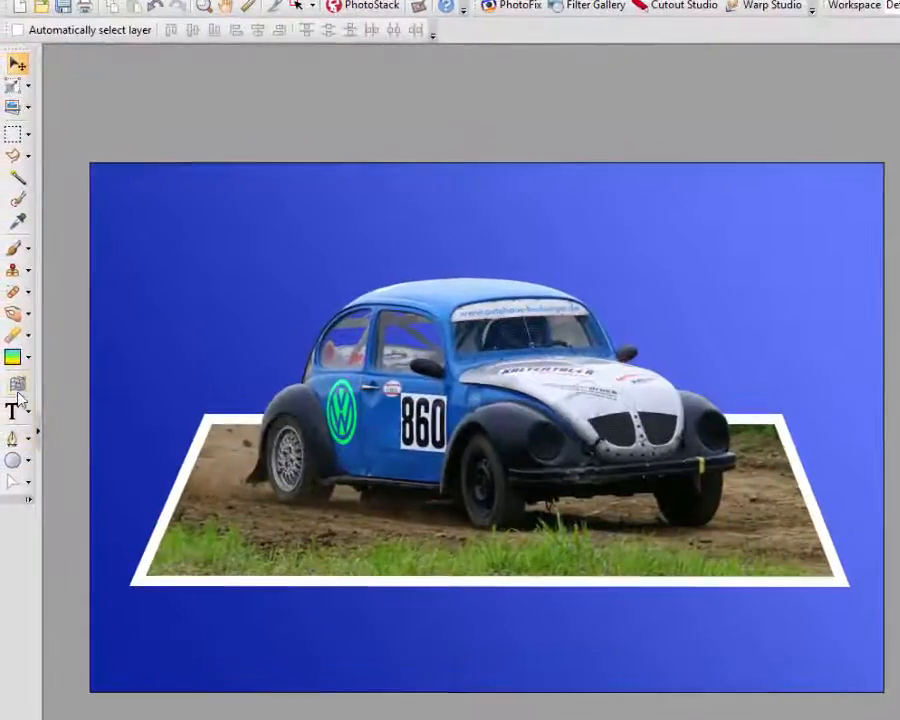
# Step: Mesh-warp Layer 1 Copy by raising both lower corners of the frame slightly so its front edge curves
pyautogui.click(17, 387)
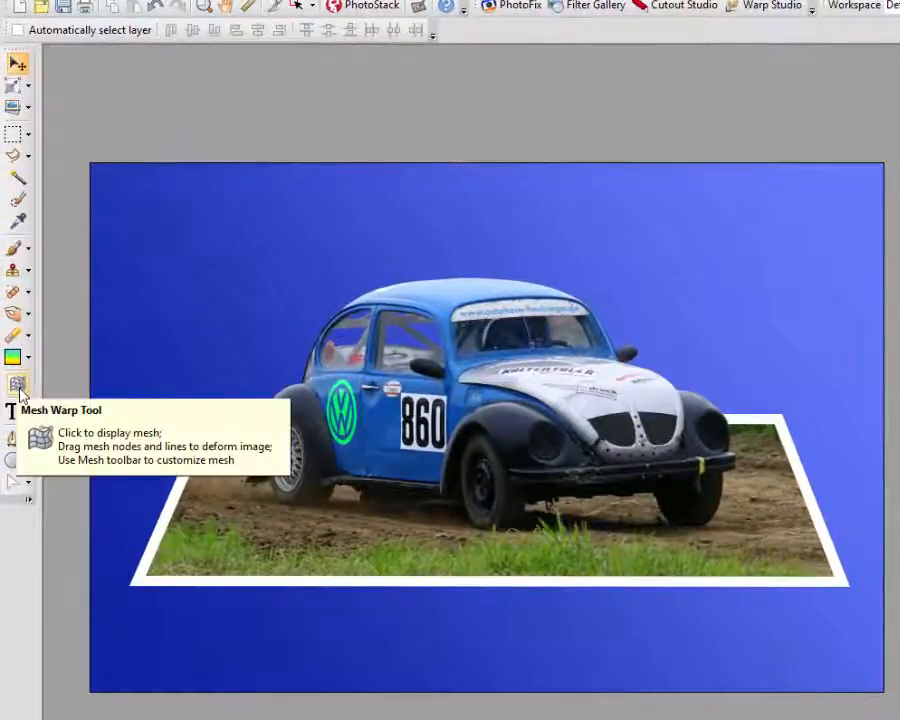
pyautogui.click(15, 386)
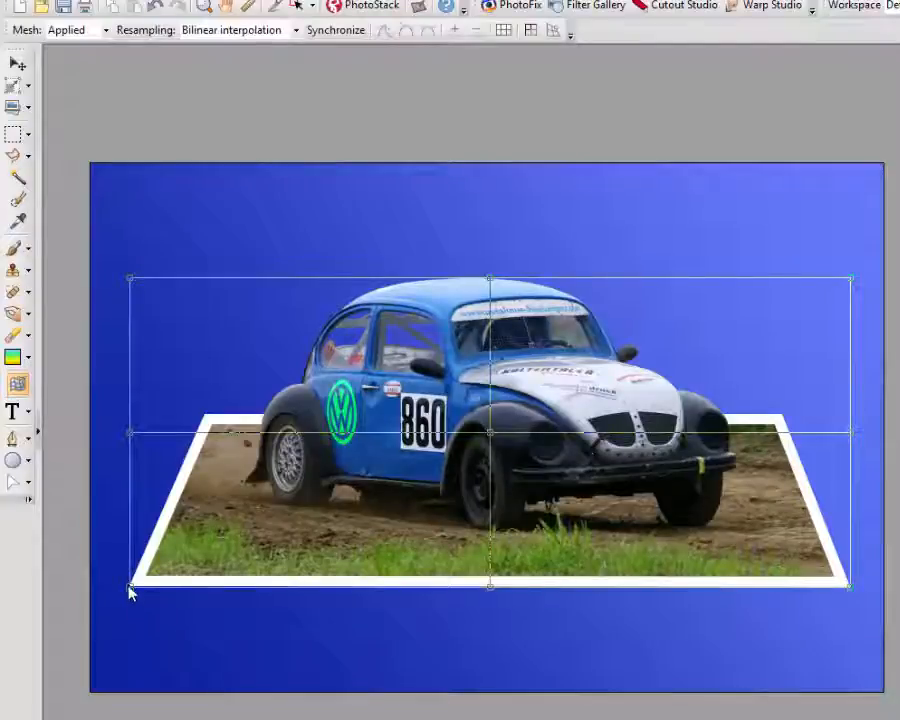
pyautogui.moveTo(129, 586); pyautogui.dragTo(130, 558)
pyautogui.moveTo(848, 592); pyautogui.dragTo(848, 570)
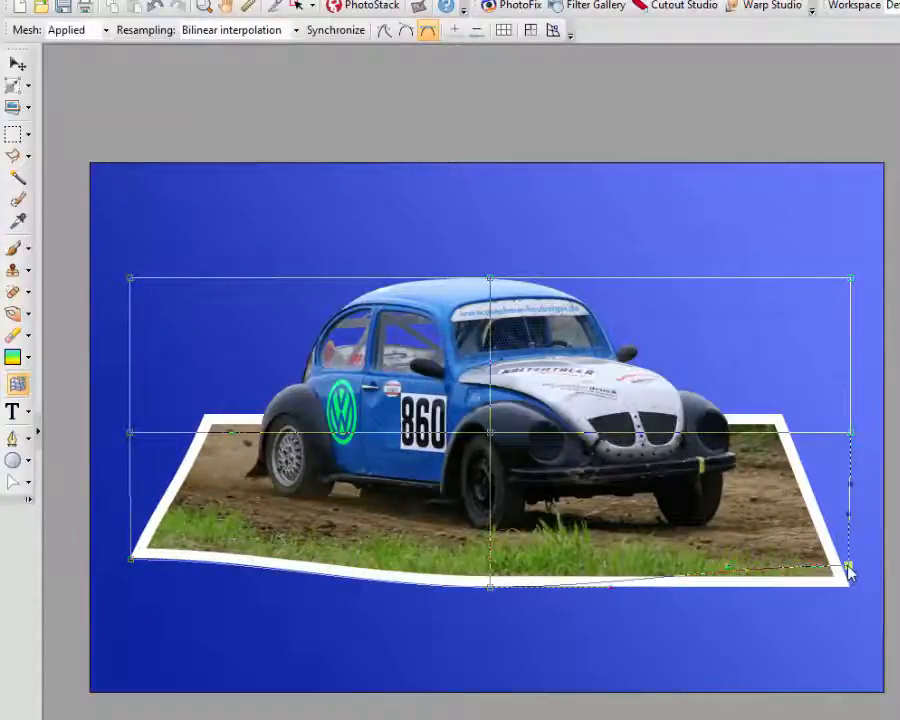
pyautogui.click(13, 133)
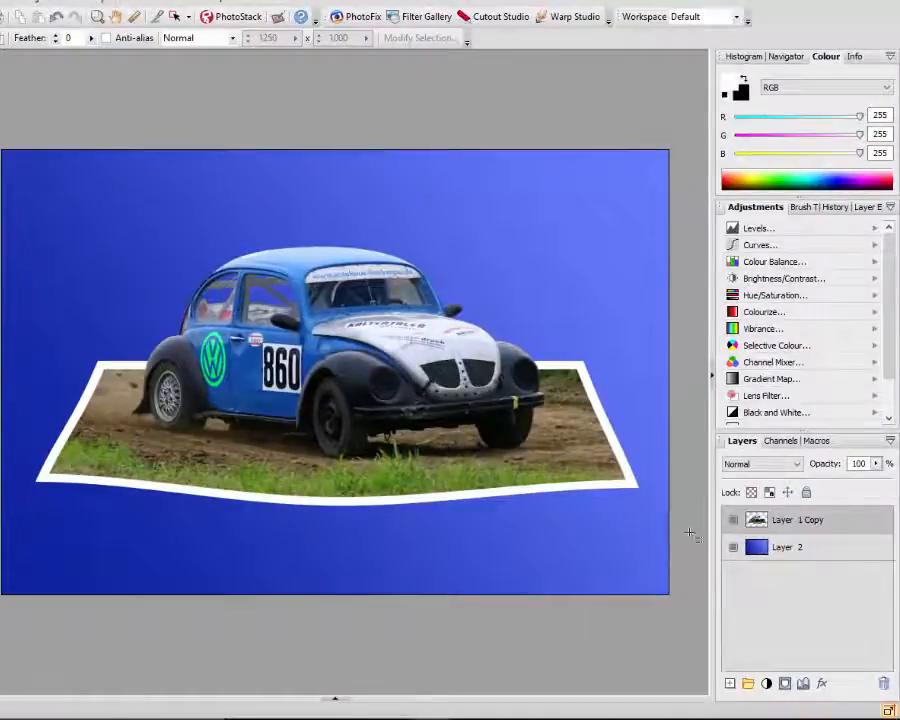
# Step: Duplicate the warped layer as Layer 1 Copy 2 and make Layer 1 Copy beneath it active
pyautogui.rightClick(822, 520)
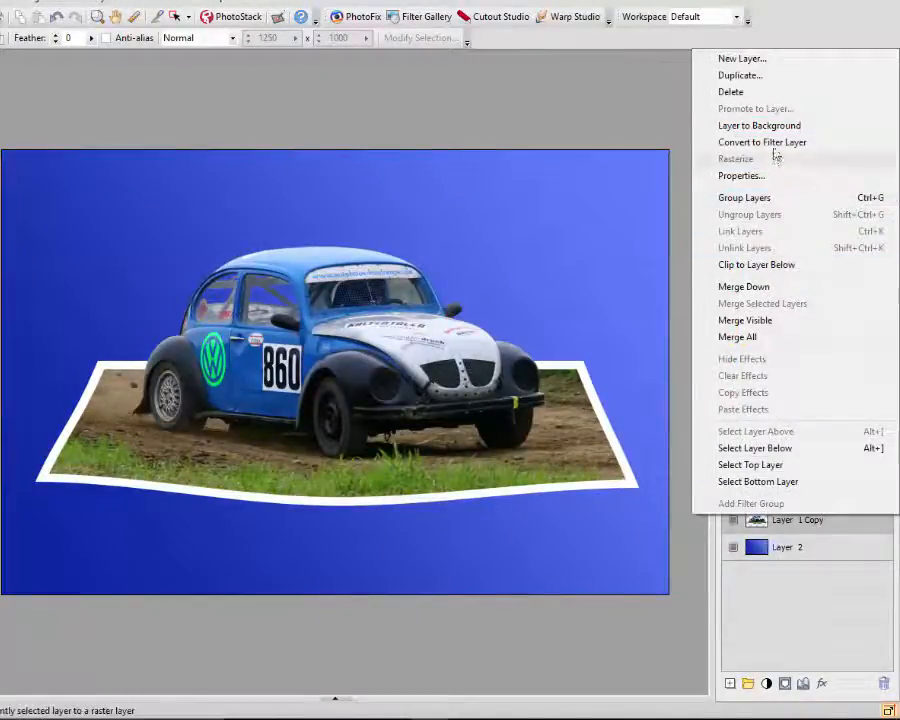
pyautogui.click(748, 78)
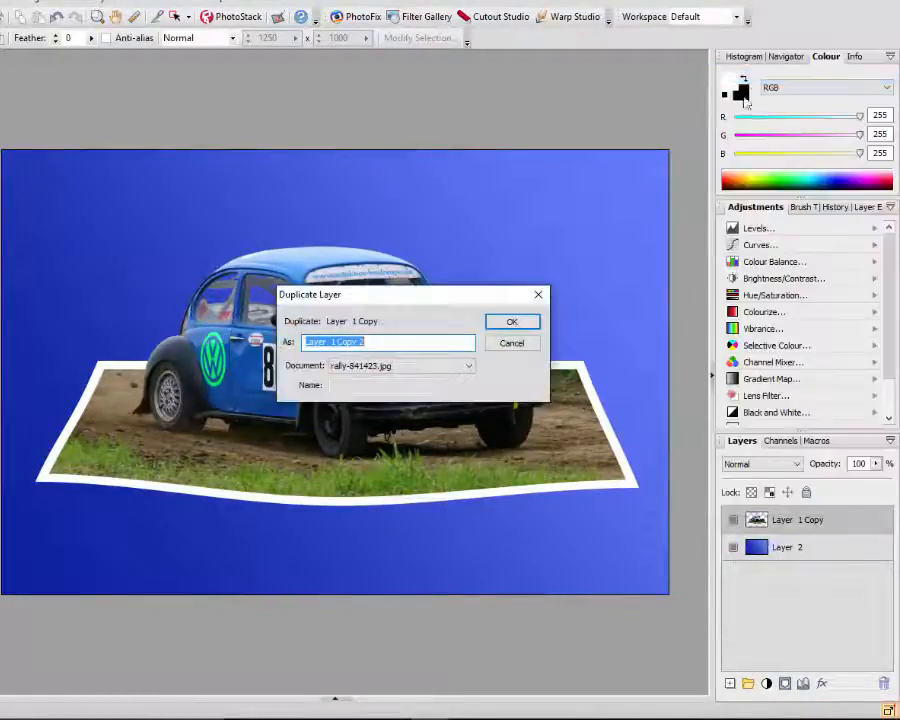
pyautogui.click(516, 323)
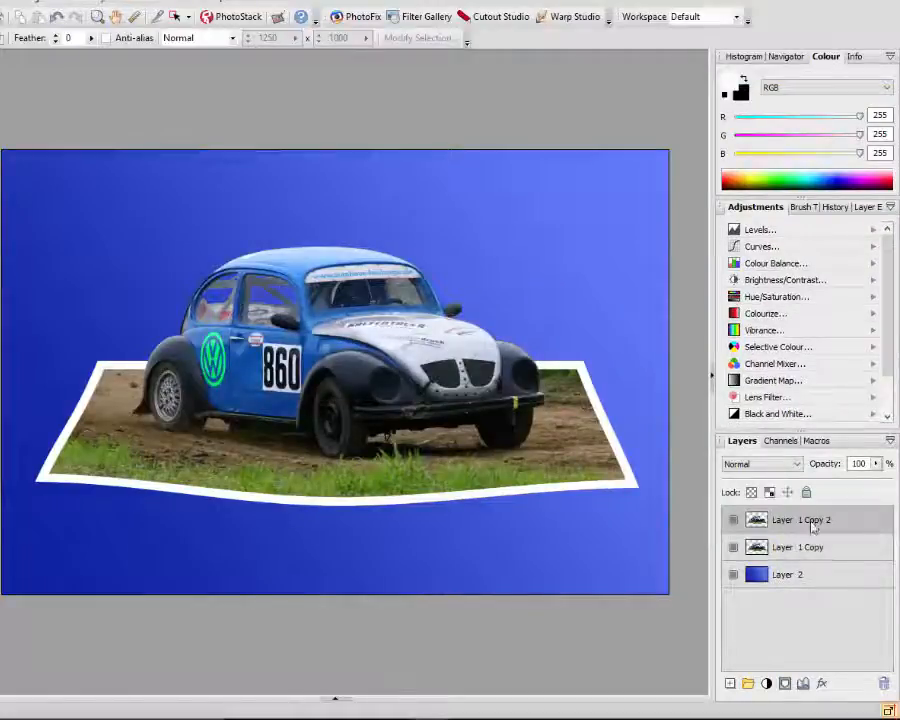
pyautogui.click(850, 553)
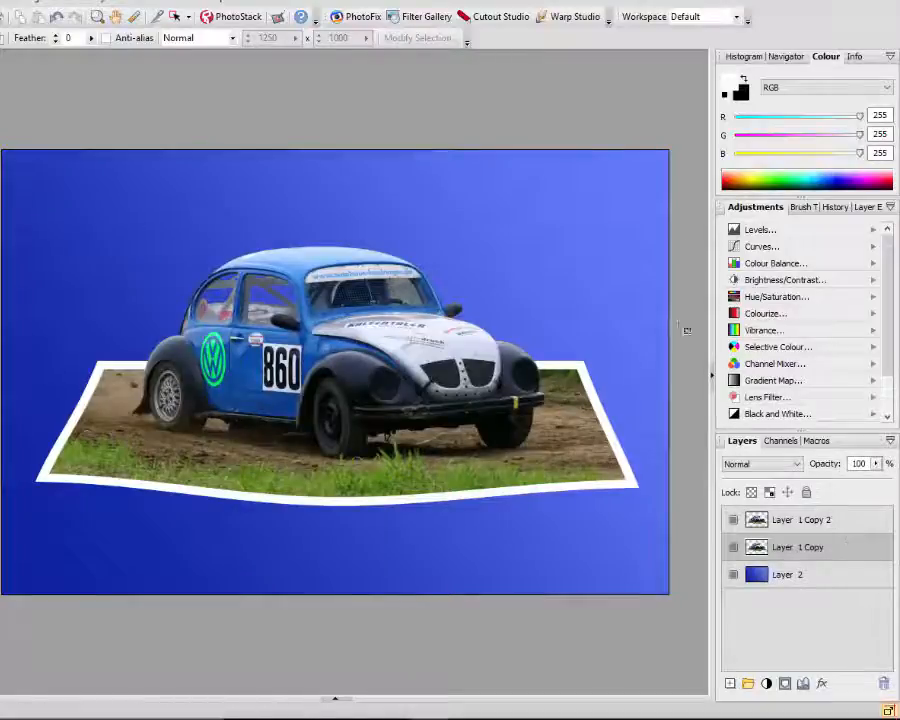
# Step: Compare several shadow presets on Layer 1 Copy and apply Shadow 15, cast down and to the left
pyautogui.click(869, 207)
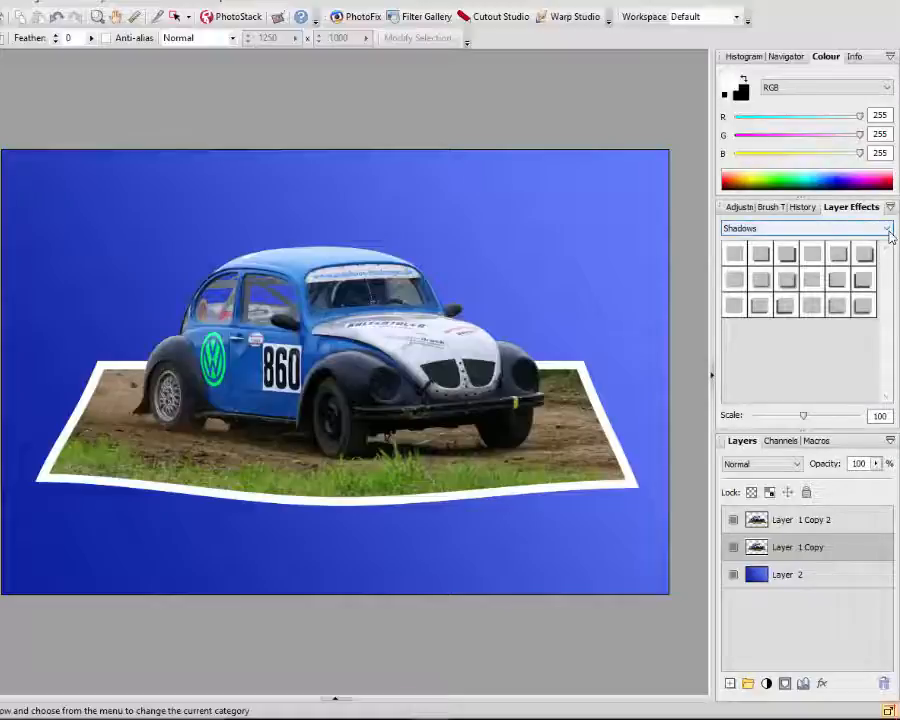
pyautogui.click(786, 312)
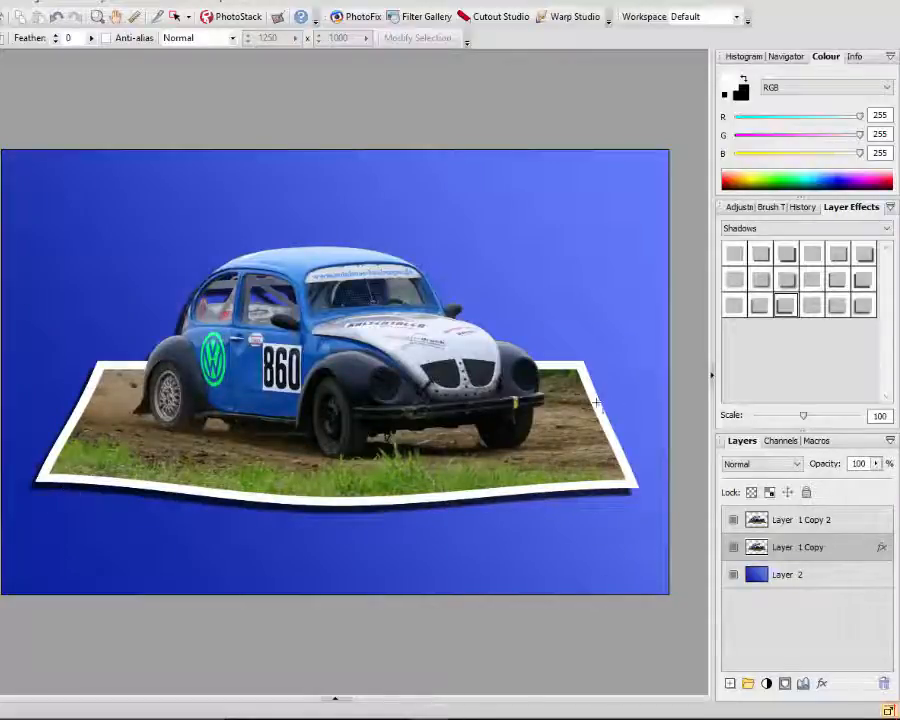
pyautogui.click(865, 254)
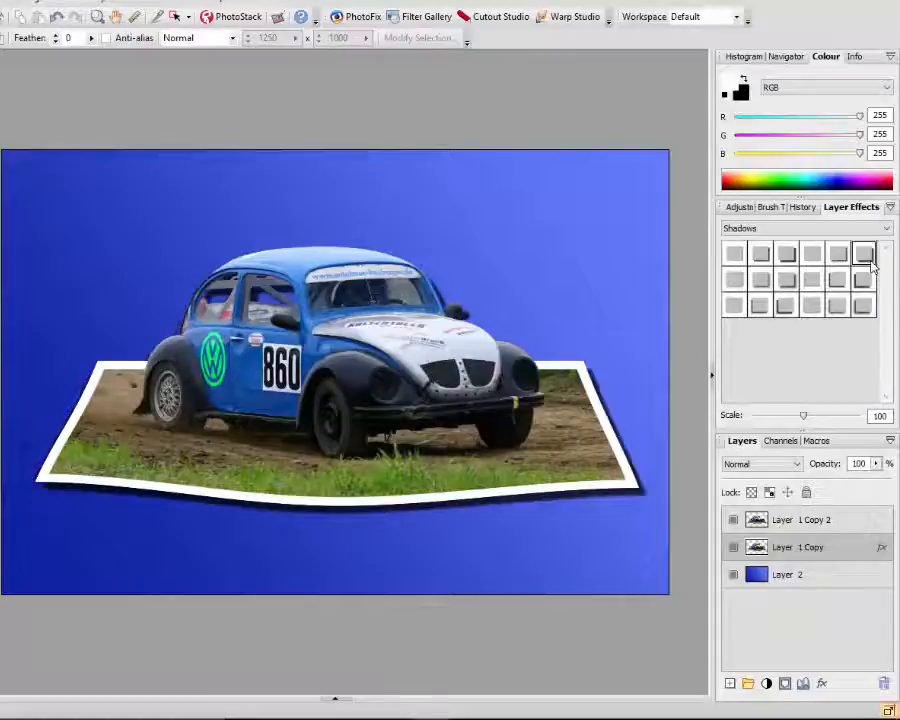
pyautogui.click(792, 261)
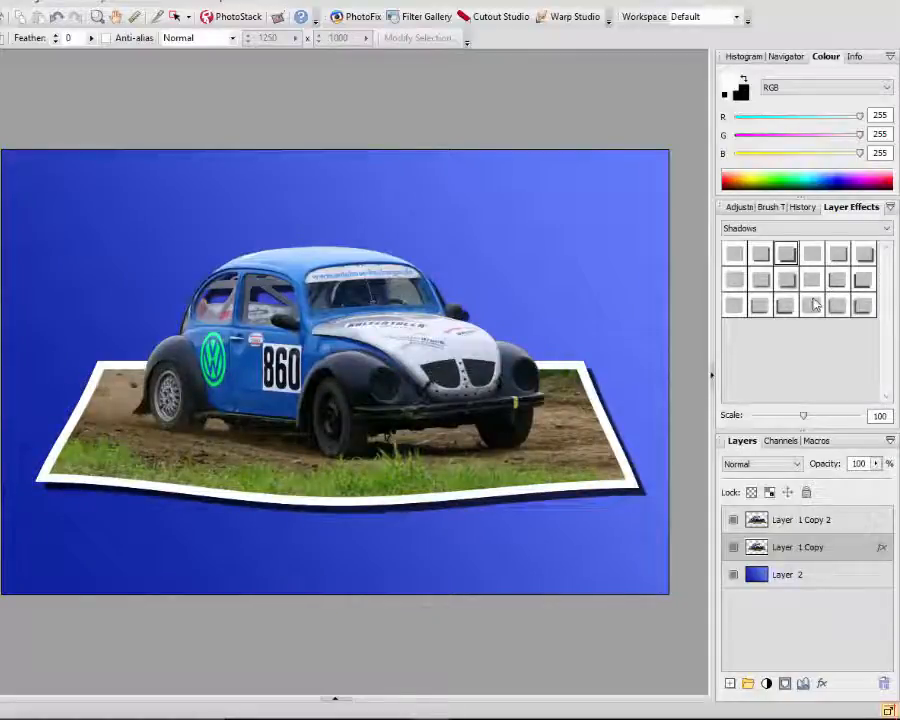
pyautogui.click(788, 281)
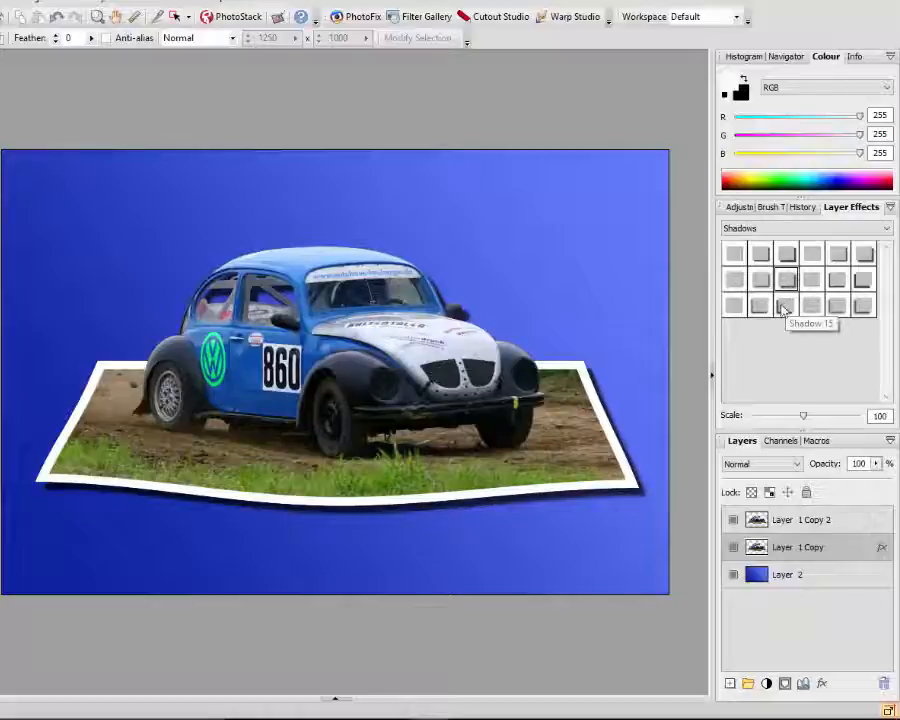
pyautogui.click(783, 306)
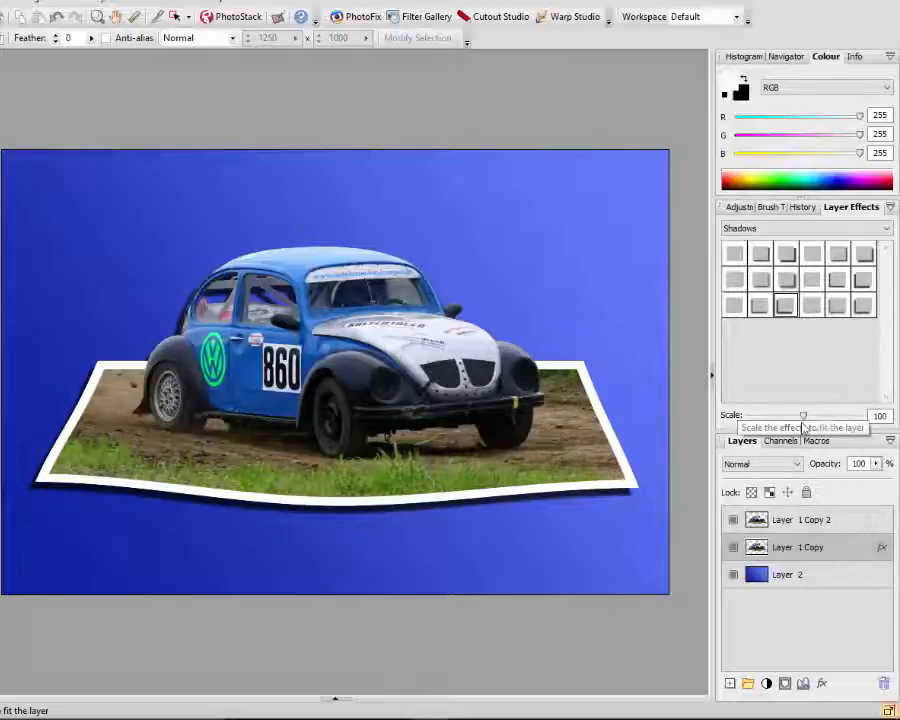
# Step: Set the shadow effect's scale on Layer 1 Copy to 406 and lower the layer's opacity to 51%
pyautogui.moveTo(804, 418); pyautogui.dragTo(770, 418)
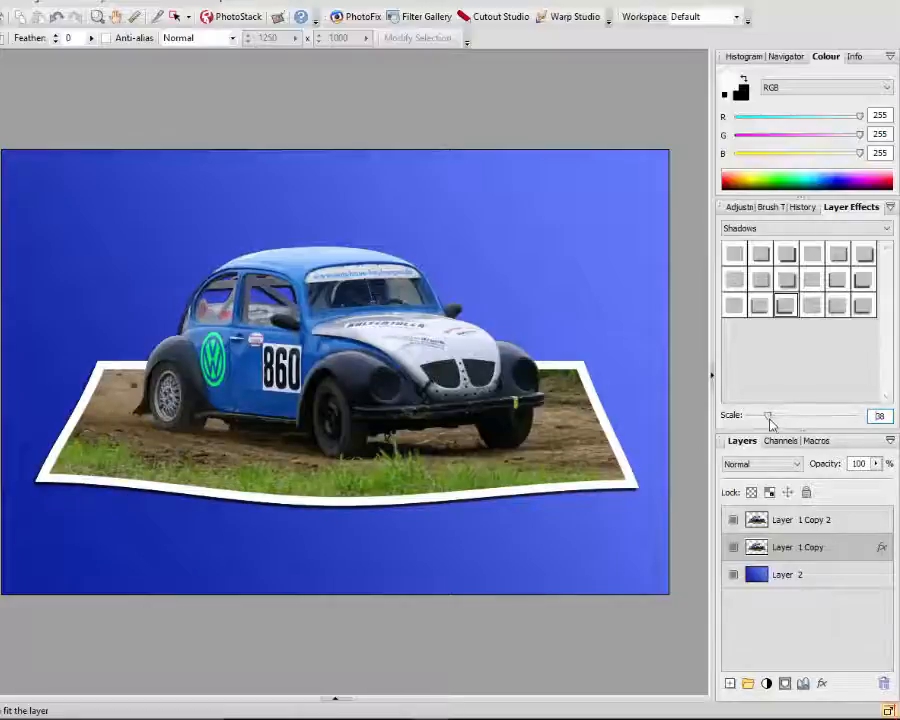
pyautogui.moveTo(770, 416); pyautogui.dragTo(825, 421)
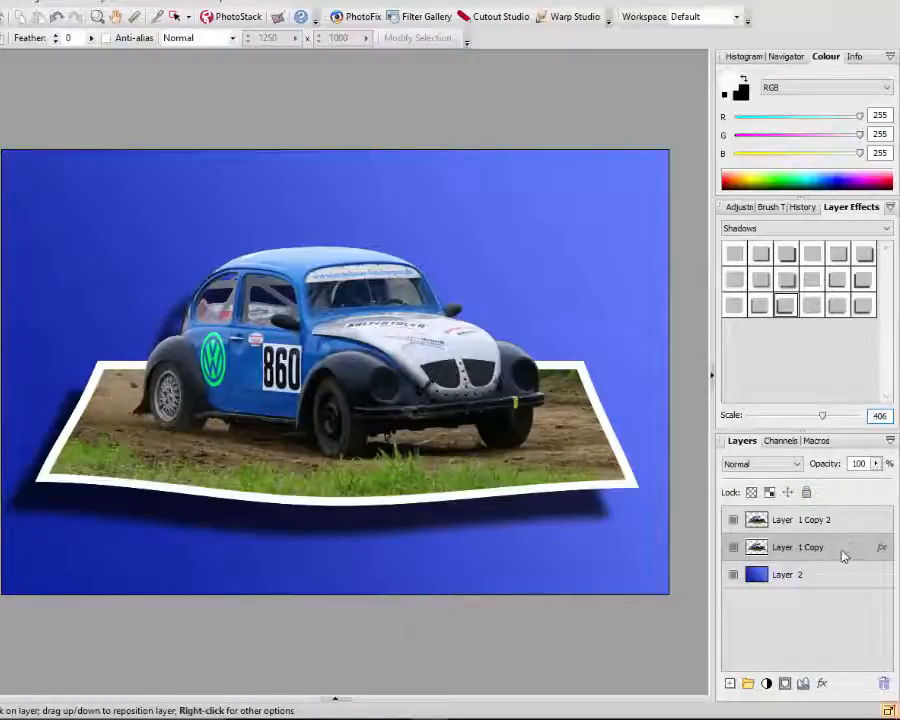
pyautogui.click(876, 463)
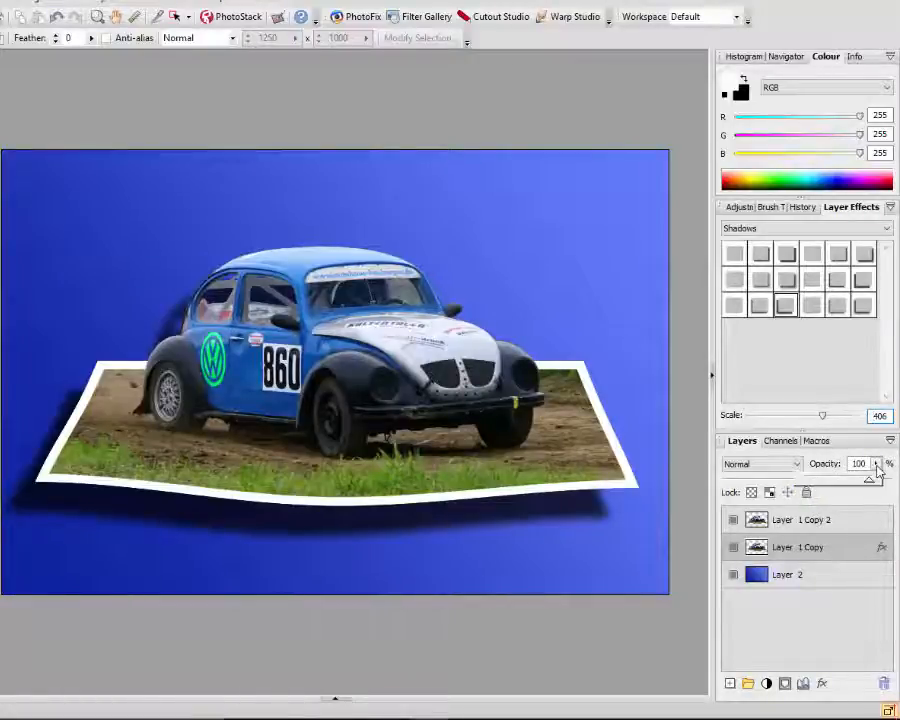
pyautogui.moveTo(870, 483); pyautogui.dragTo(850, 481)
pyautogui.click(876, 465)
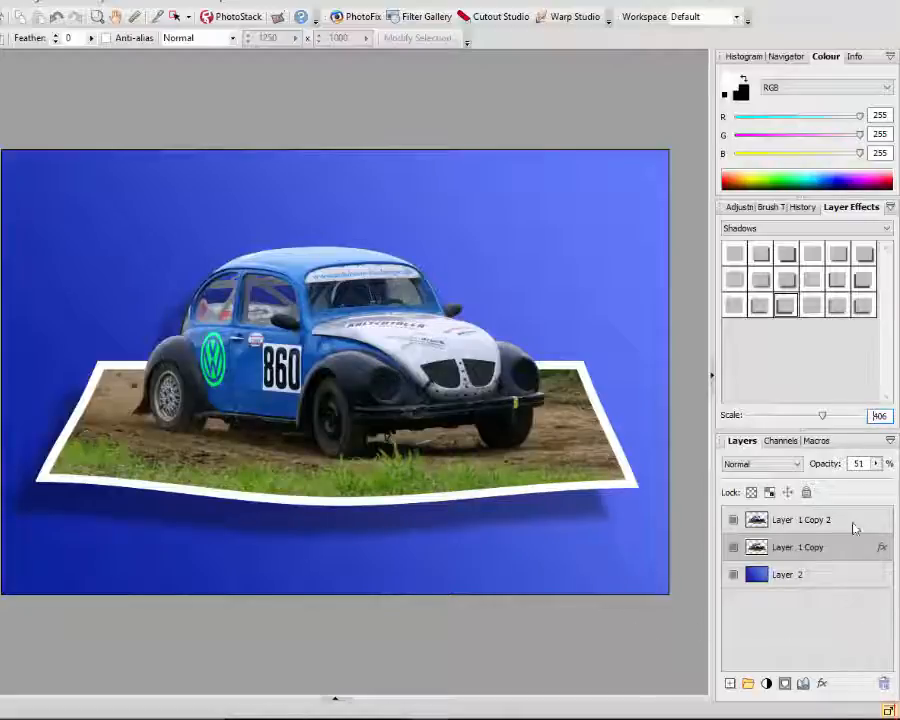
# Step: Try several Skin texture effects on background Layer 2, including pale cream, black-and-white patterned and mottled peach presets
pyautogui.click(840, 587)
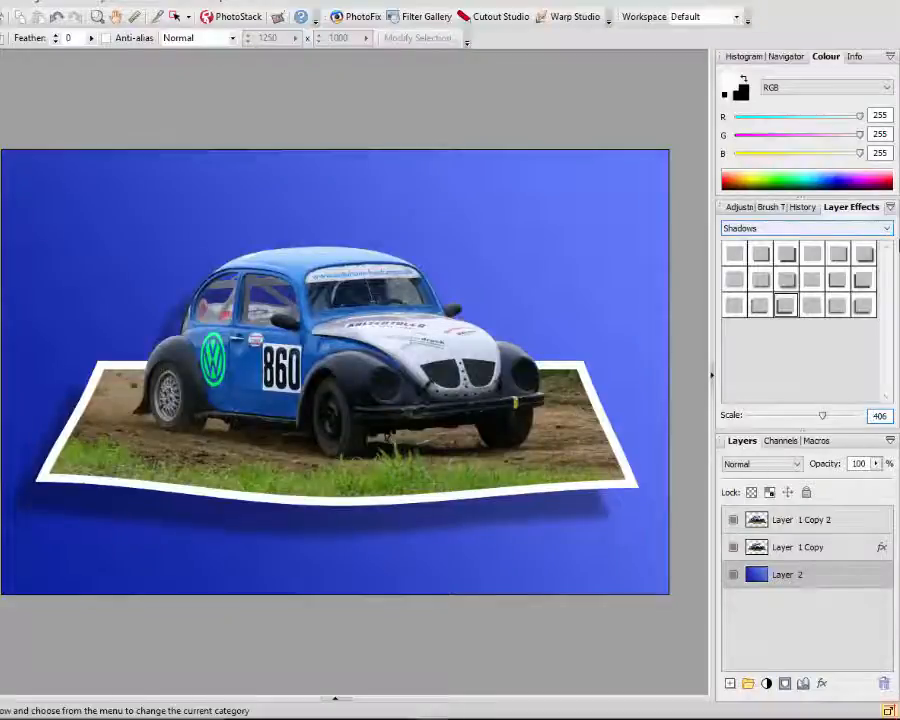
pyautogui.click(886, 229)
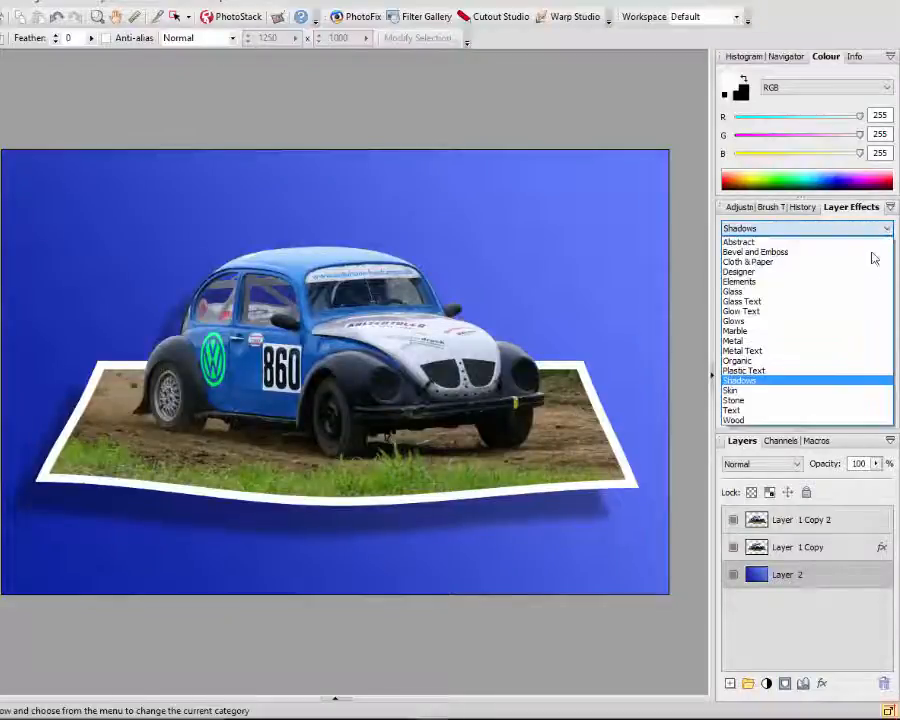
pyautogui.click(828, 399)
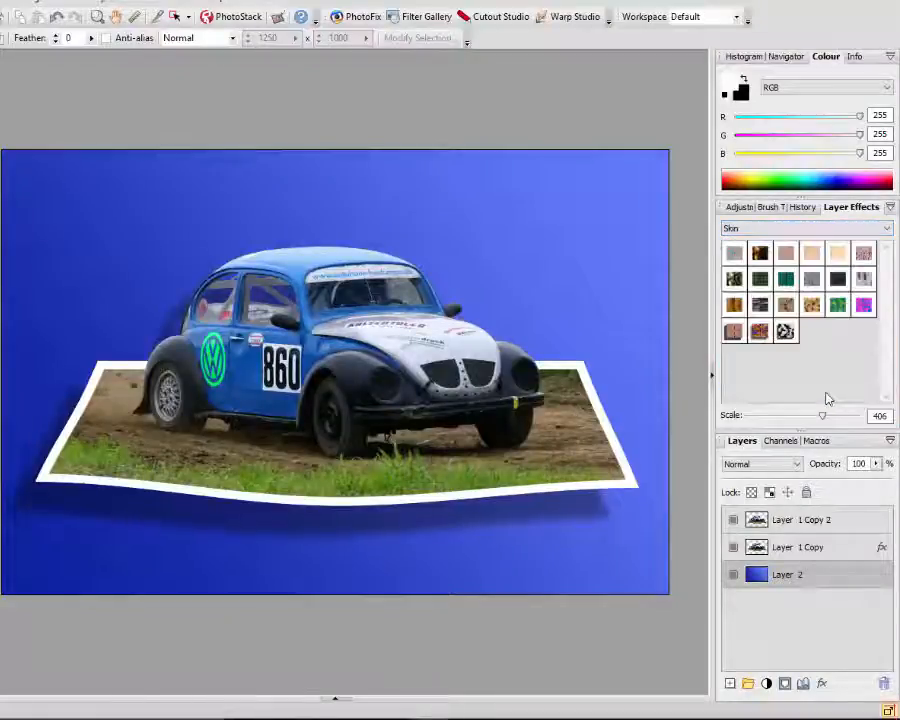
pyautogui.click(839, 254)
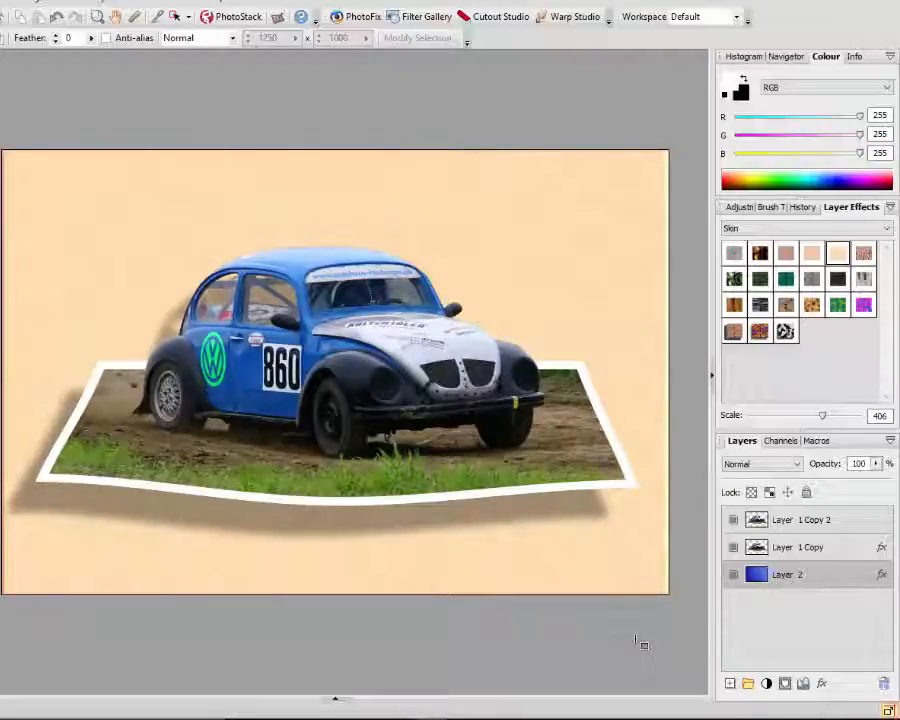
pyautogui.click(787, 335)
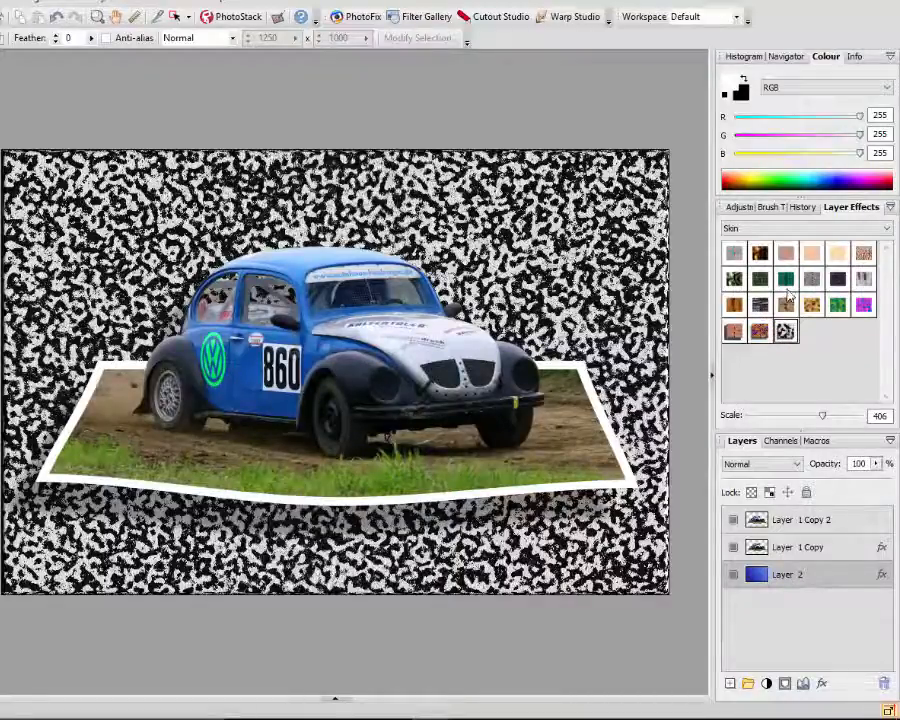
pyautogui.click(805, 282)
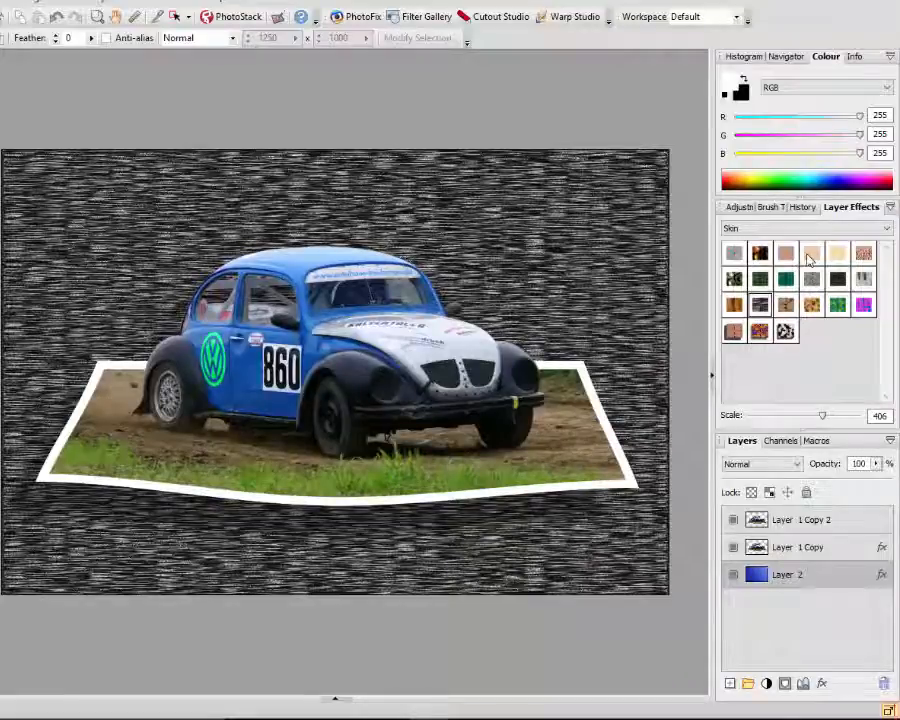
pyautogui.click(809, 257)
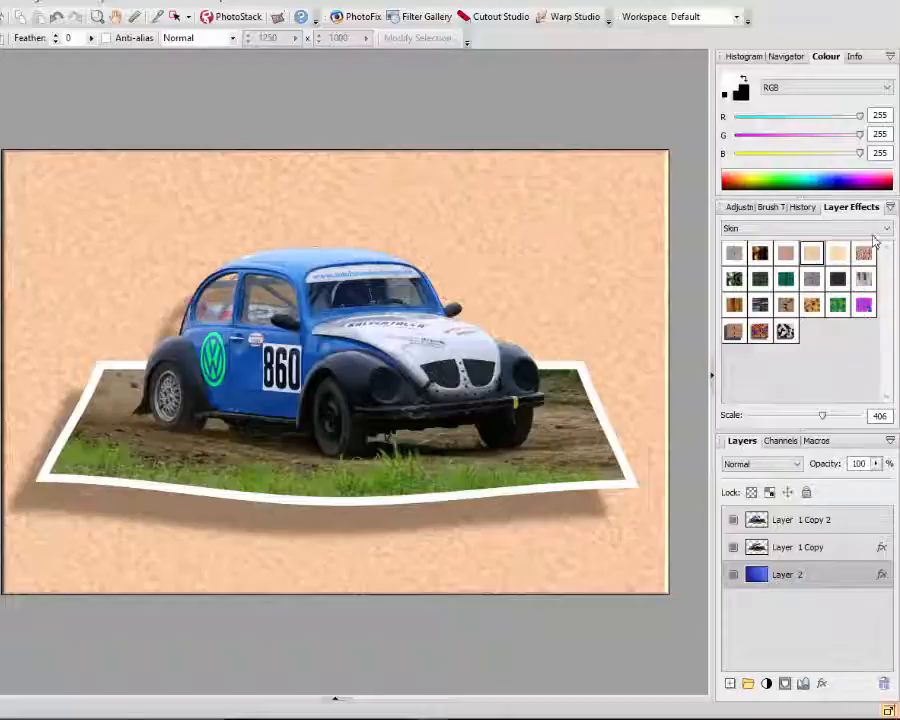
# Step: Try Wood texture effects on Layer 2: golden-brown grain, striped reddish-brown grain and plain dark brown
pyautogui.click(885, 230)
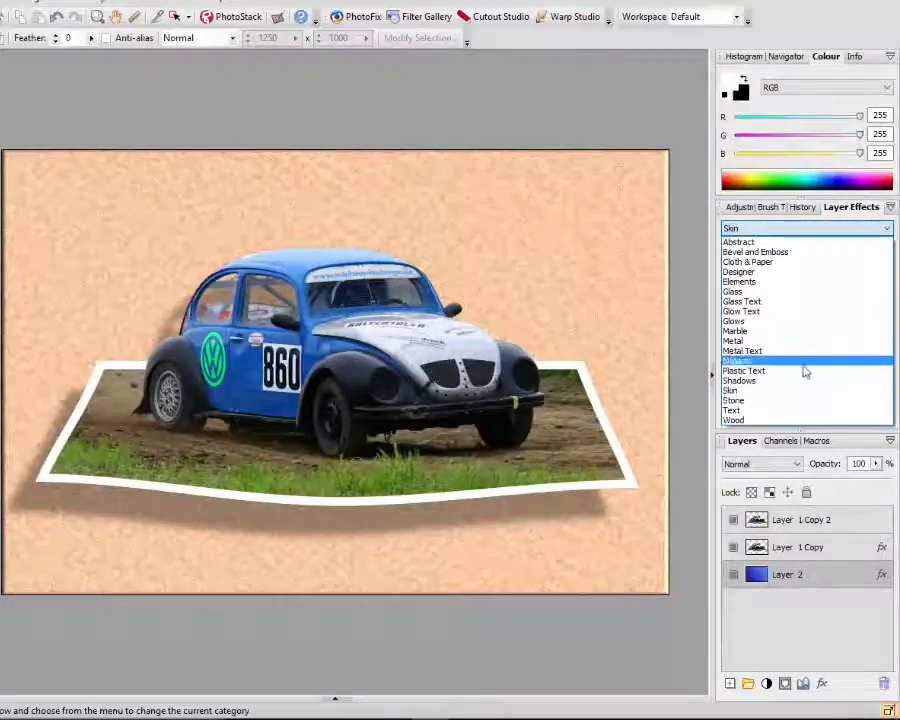
pyautogui.click(786, 419)
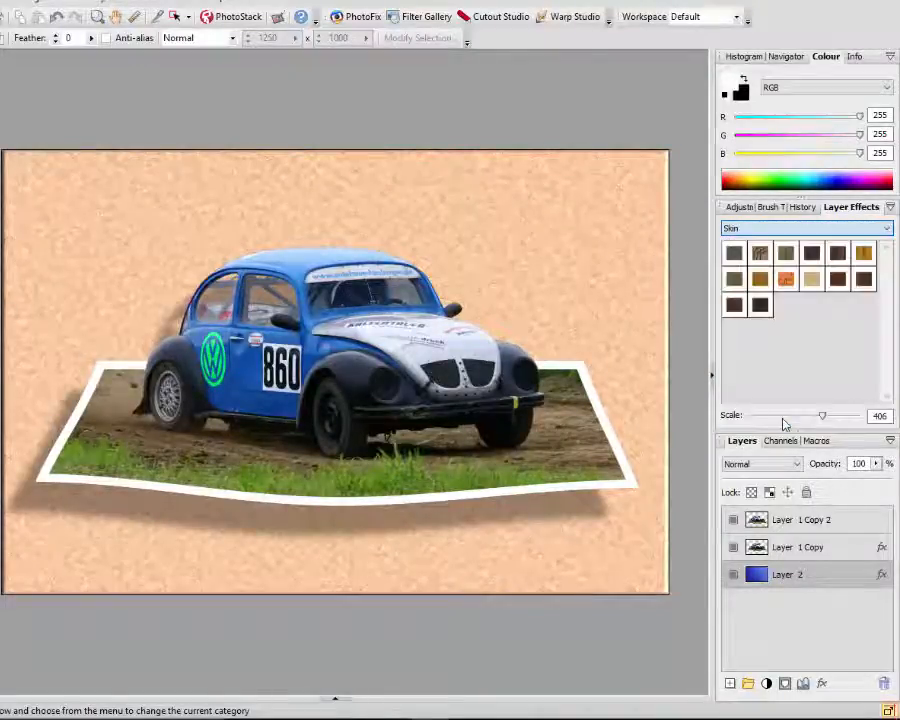
pyautogui.click(865, 254)
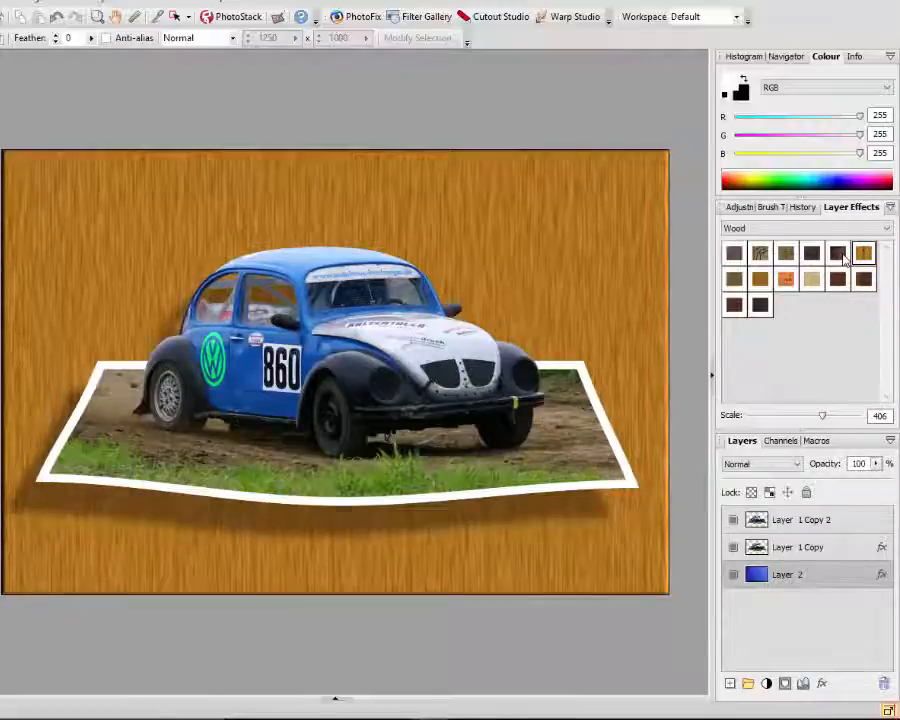
pyautogui.click(840, 256)
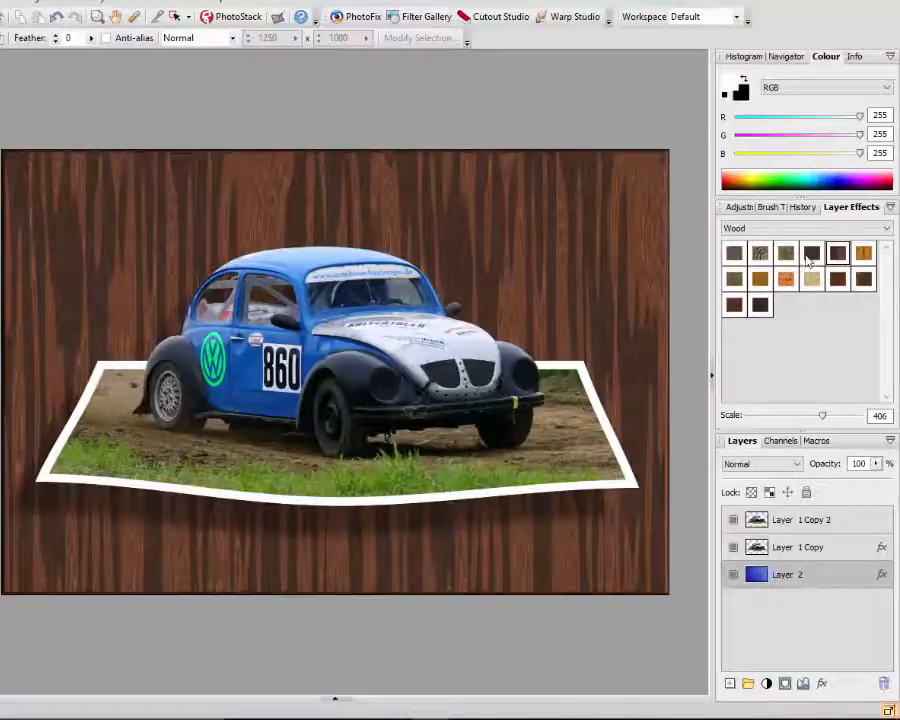
pyautogui.click(809, 256)
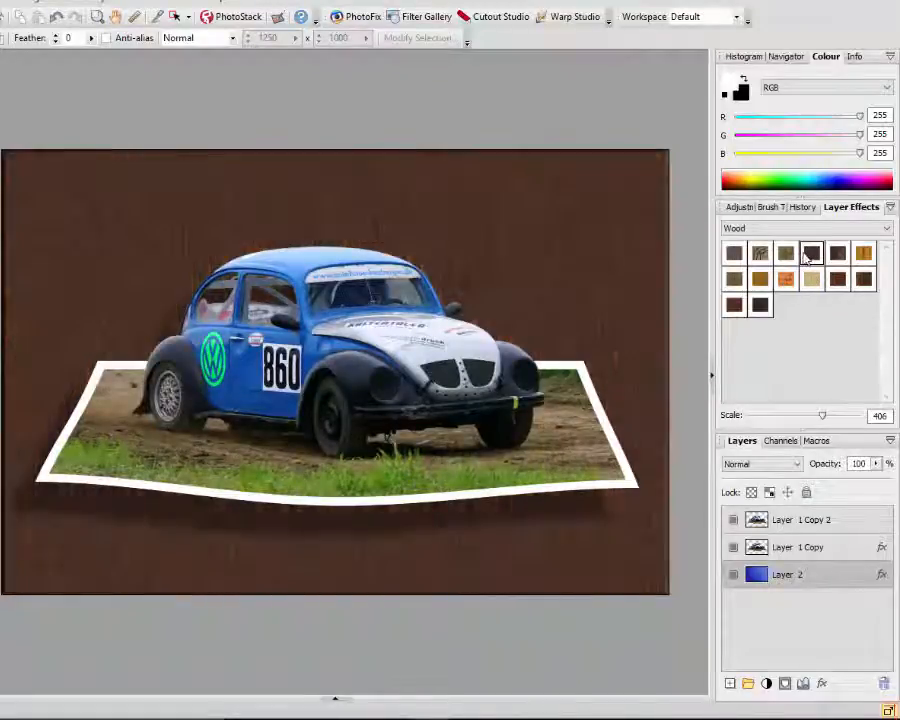
# Step: Apply the pale cream Skin effect to Layer 2, and clear all effects from that layer
pyautogui.click(886, 228)
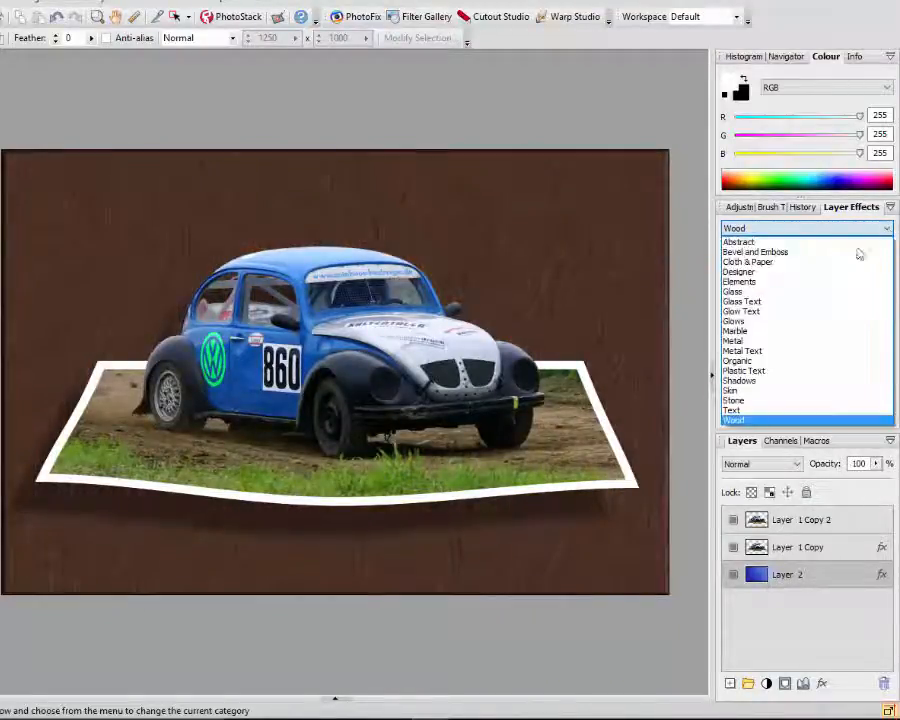
pyautogui.click(738, 391)
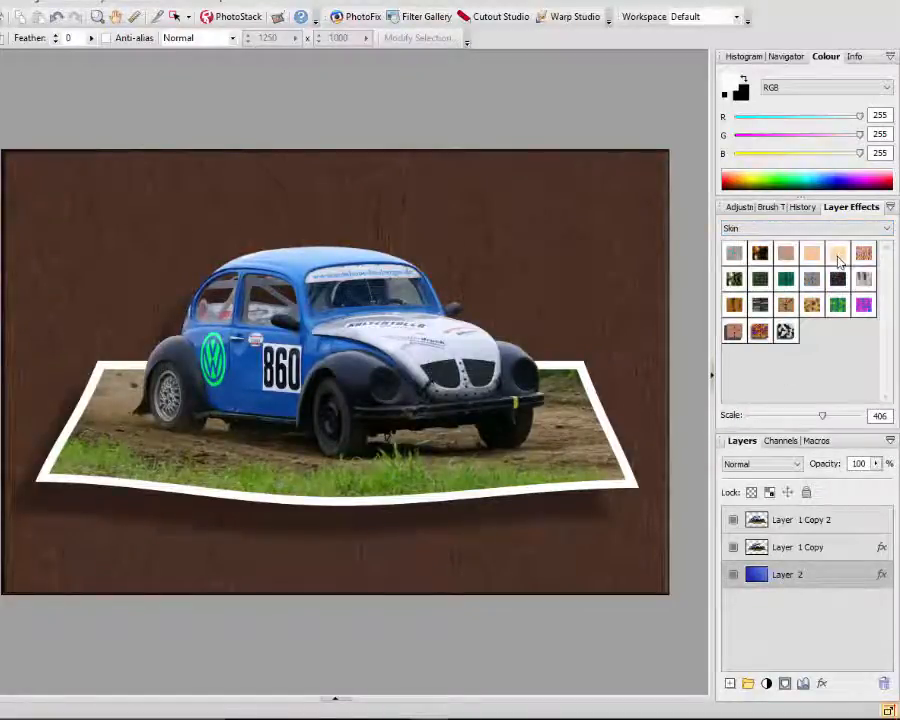
pyautogui.click(837, 255)
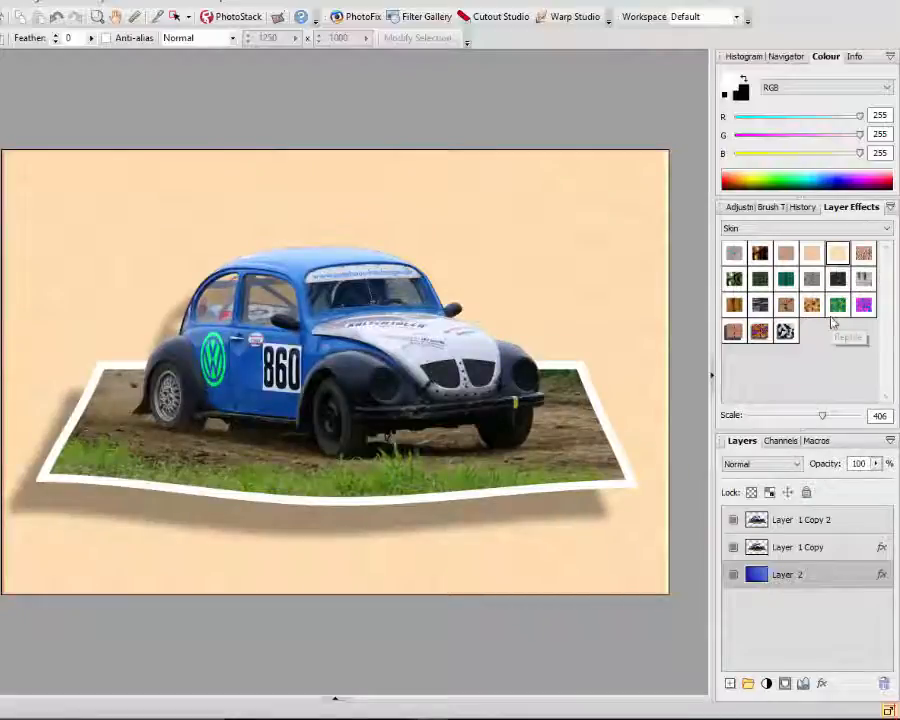
pyautogui.rightClick(884, 578)
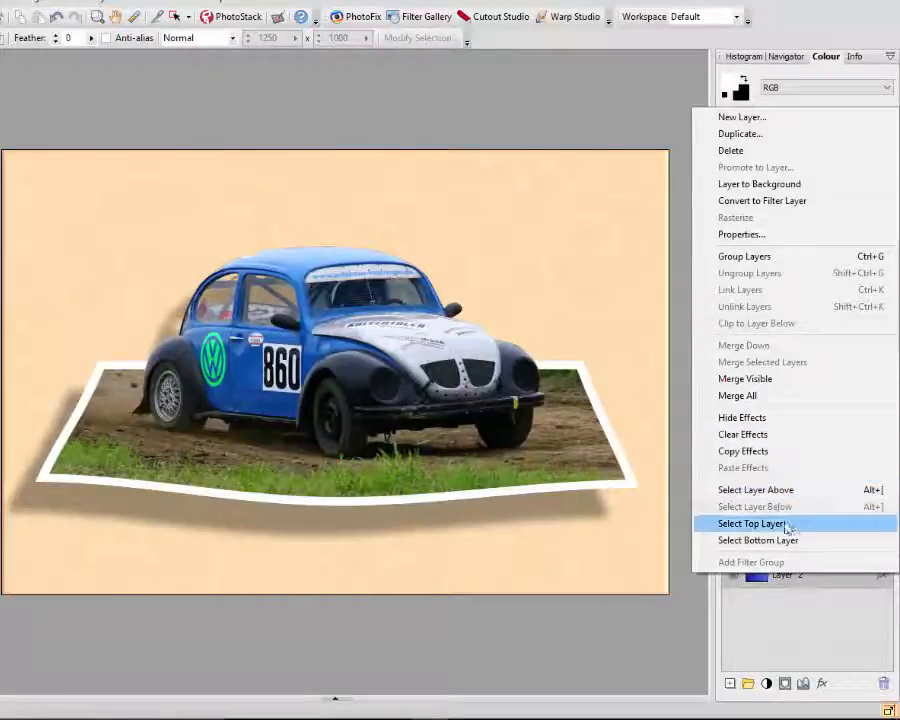
pyautogui.click(760, 437)
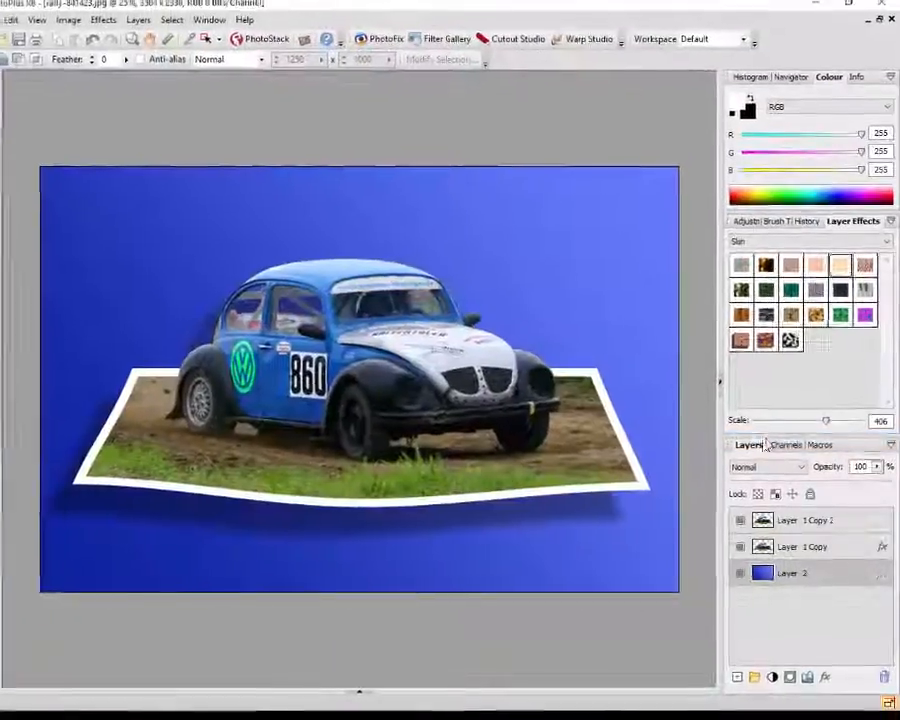